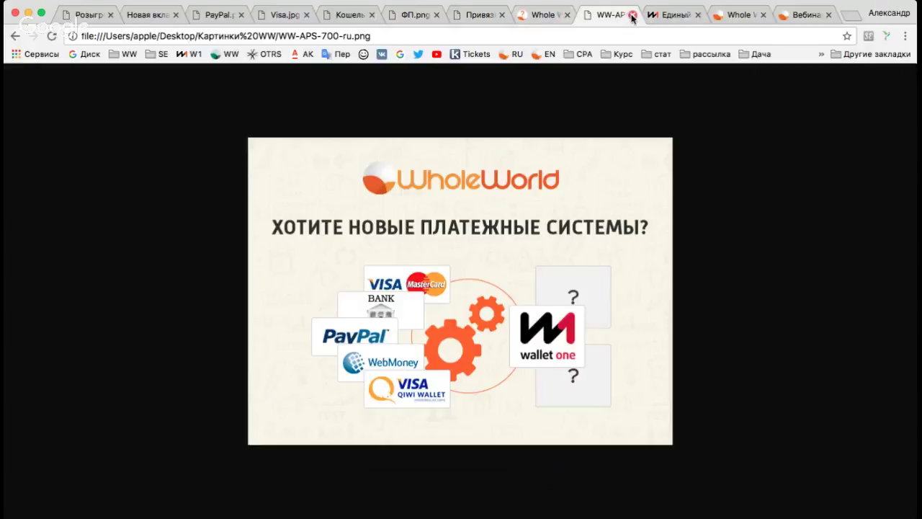
Close the WholeWorld knowledge-base and WW-APS tabs and show the Привязка.png image.
click(546, 17)
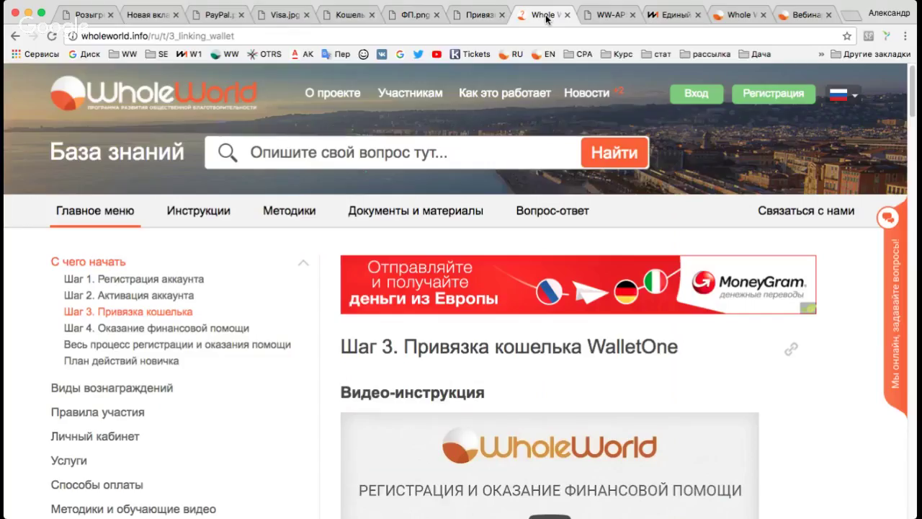
click(567, 15)
click(566, 15)
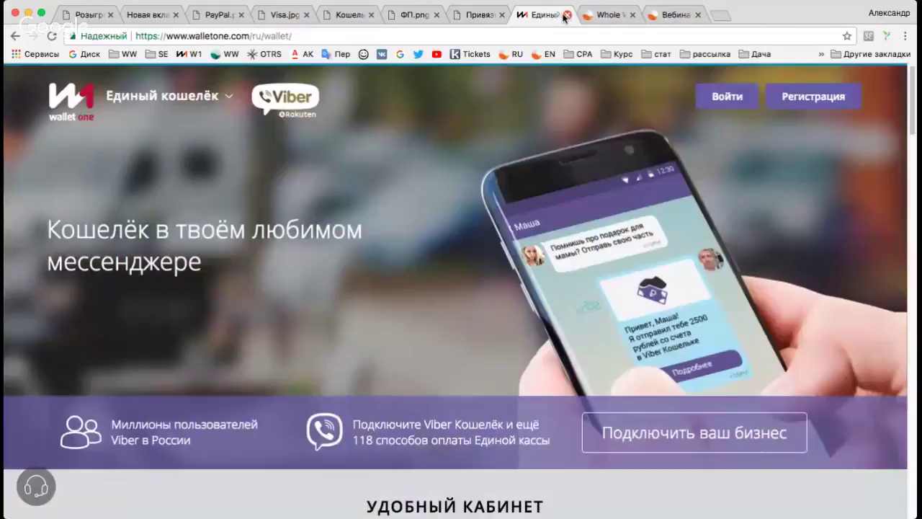
click(481, 16)
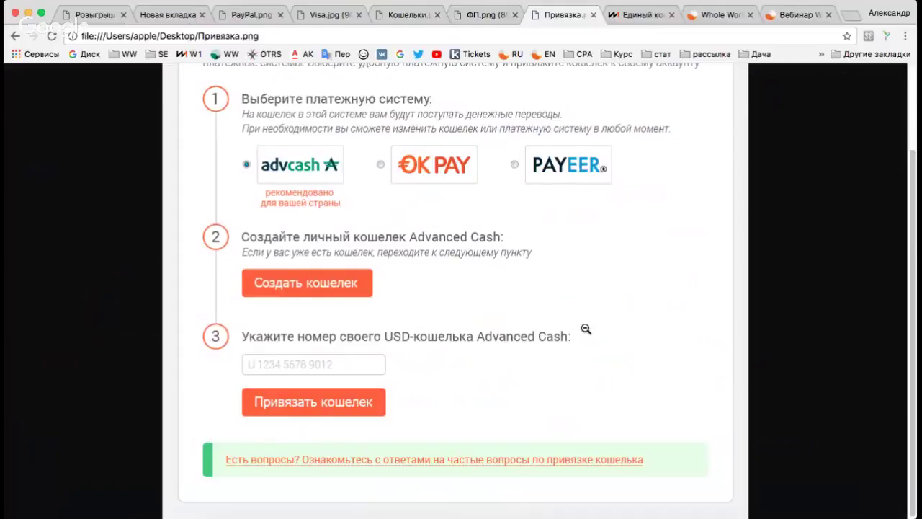
scroll(584, 332, up, 3)
scroll(584, 333, up, 2)
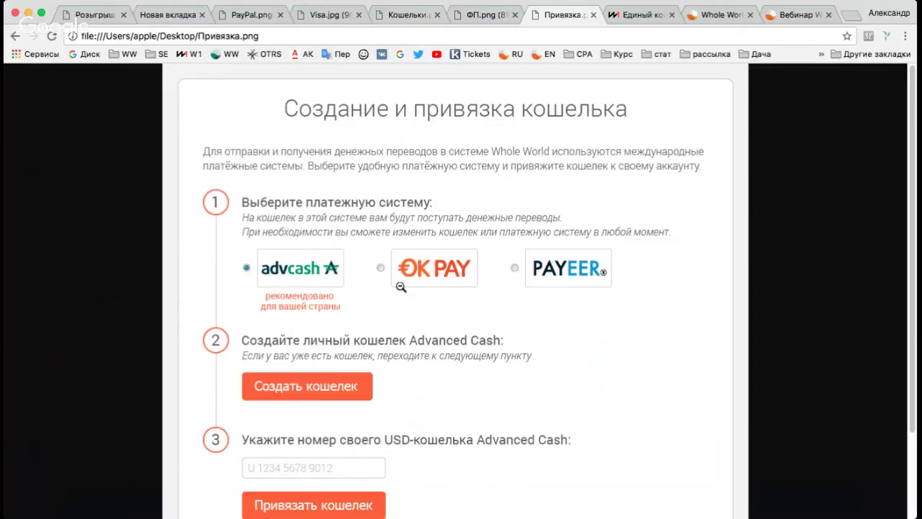
scroll(399, 297, down, 1)
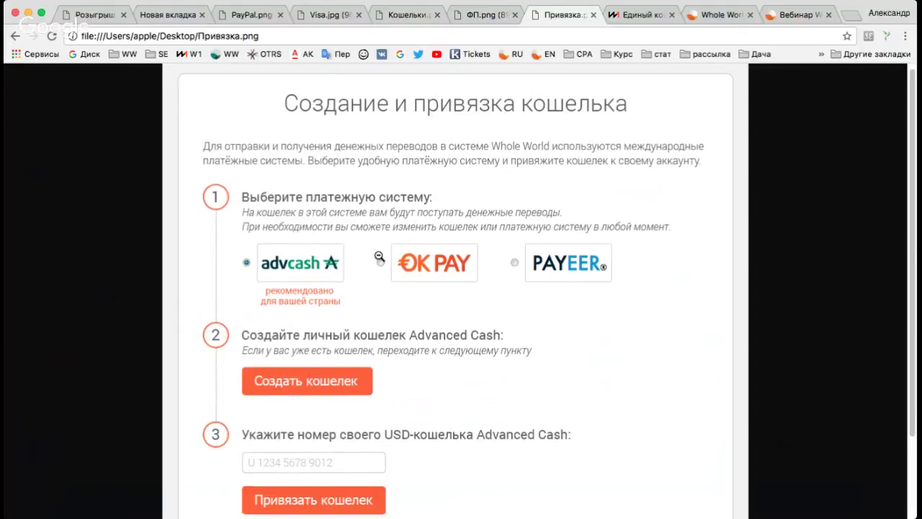
scroll(379, 257, down, 1)
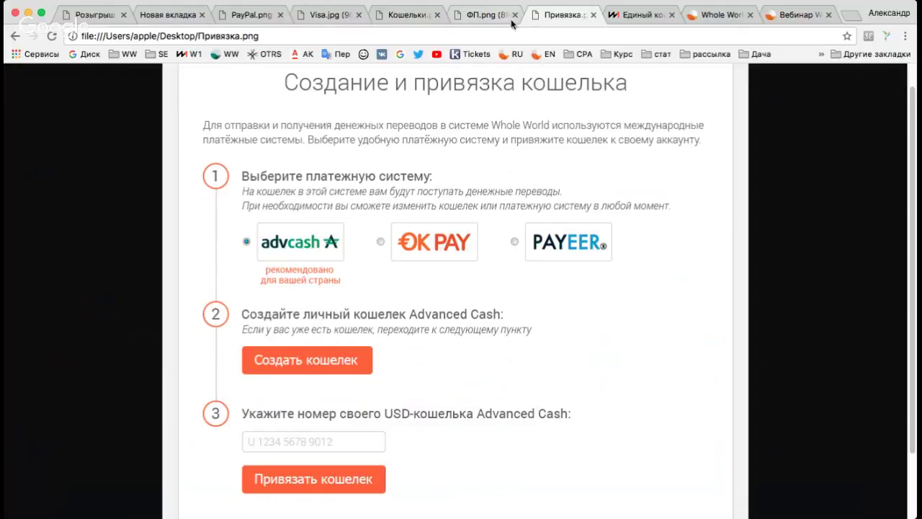
click(485, 18)
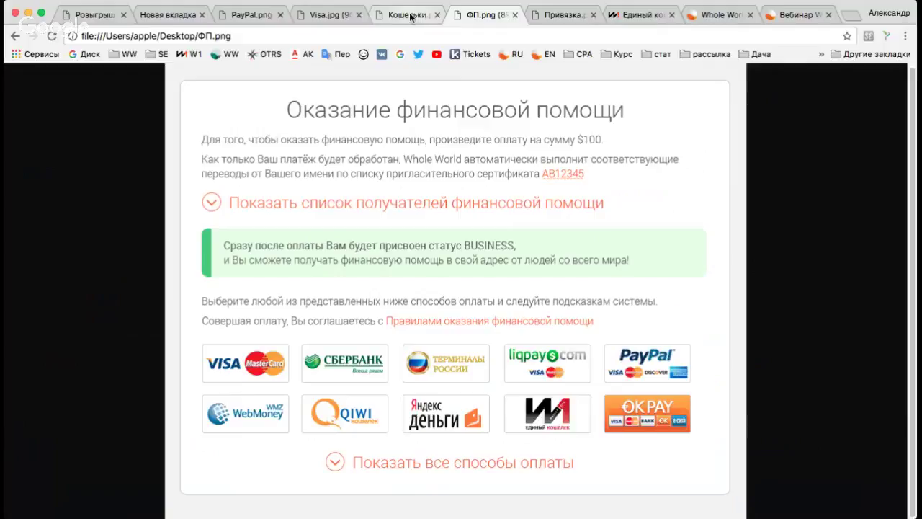
View the Кошельки.png screenshot with the Благотворительность and Личный доход wallet balances.
click(410, 18)
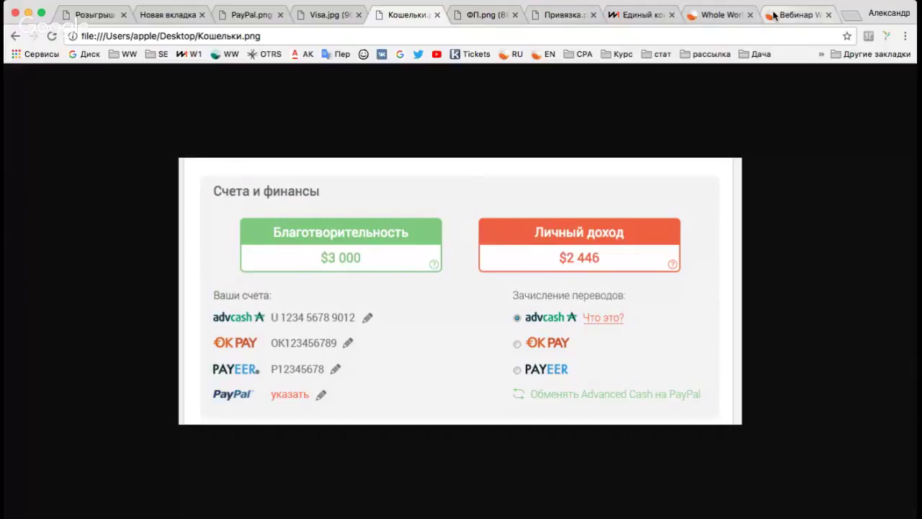
Open the Личный кабинет dashboard from the user-name menu on the WholeWorld main site.
click(801, 18)
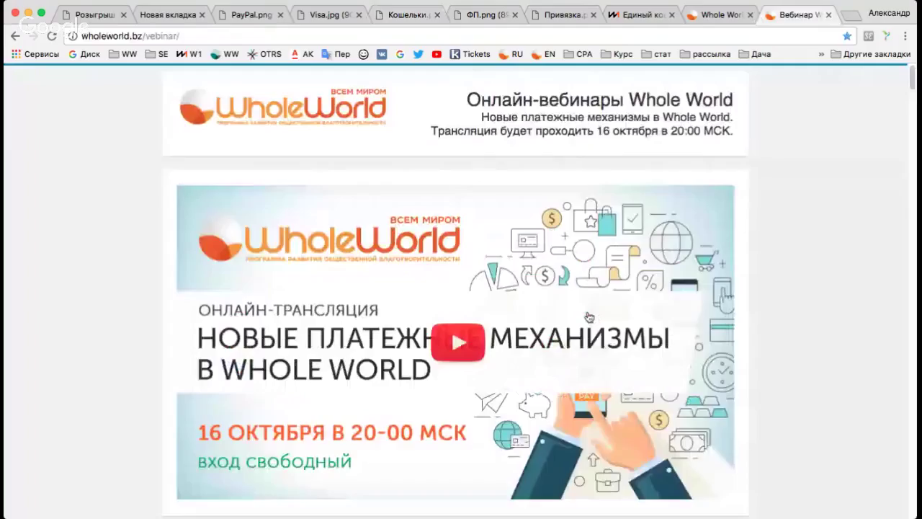
scroll(530, 317, down, 10)
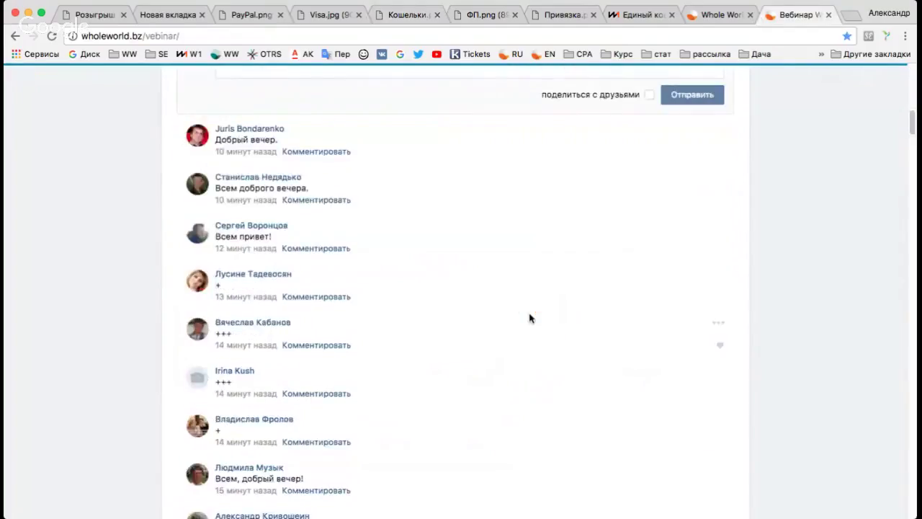
scroll(529, 318, up, 15)
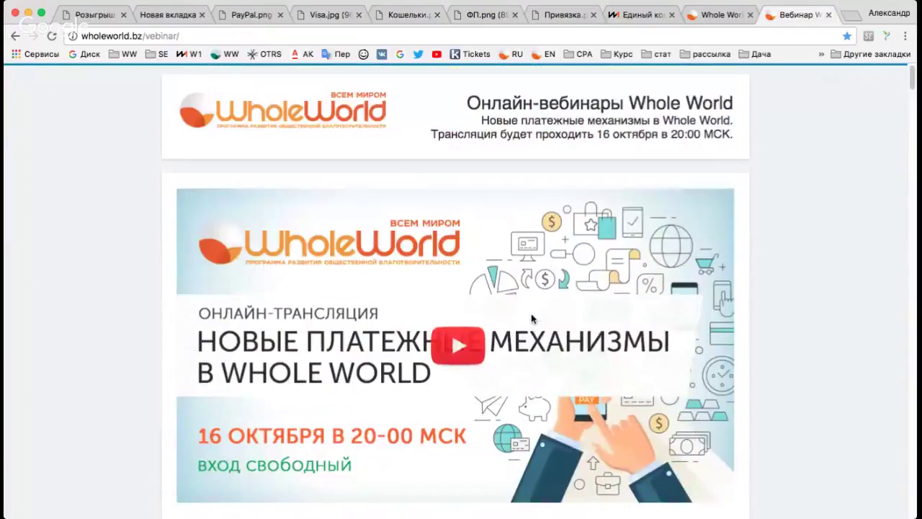
click(706, 16)
scroll(445, 287, down, 1)
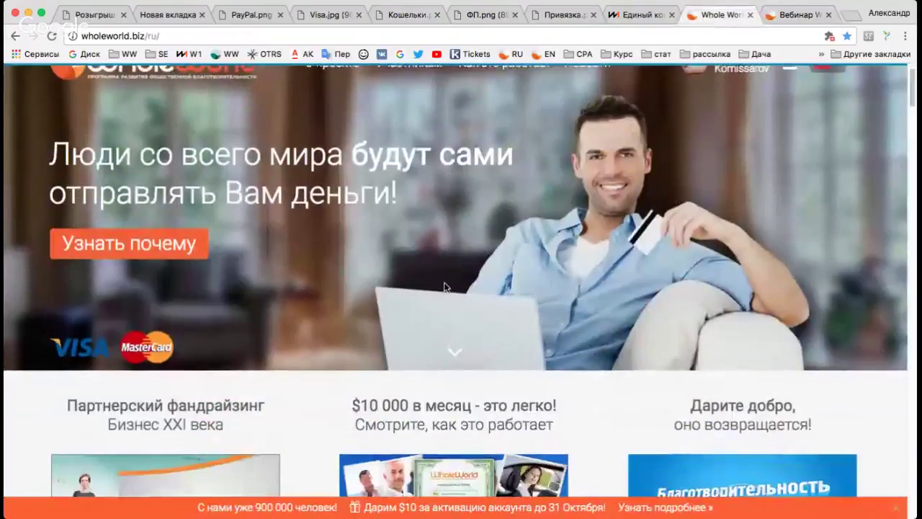
scroll(445, 287, up, 1)
mouse_move(735, 95)
click(723, 128)
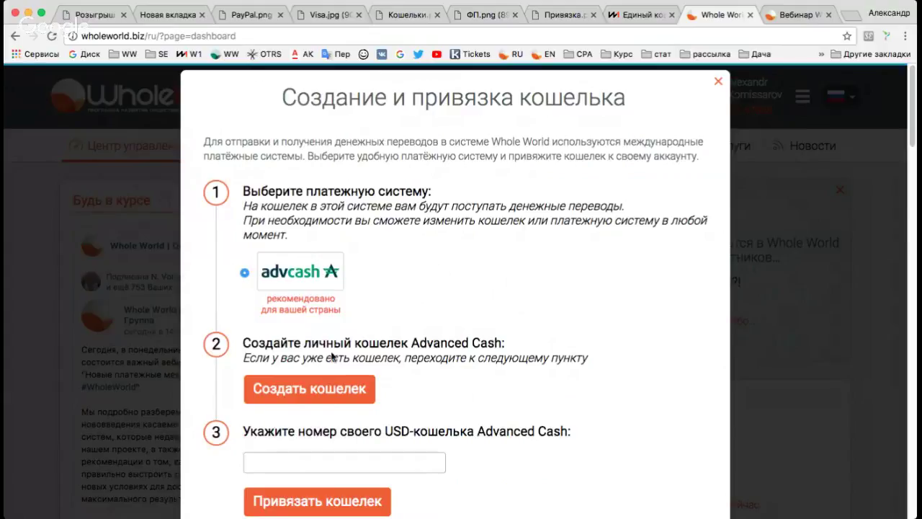
Go to advcash.com via Создать кошелек, browse it, and open СОЗДАТЬ АККАУНТ БЕСПЛАТНО.
click(307, 389)
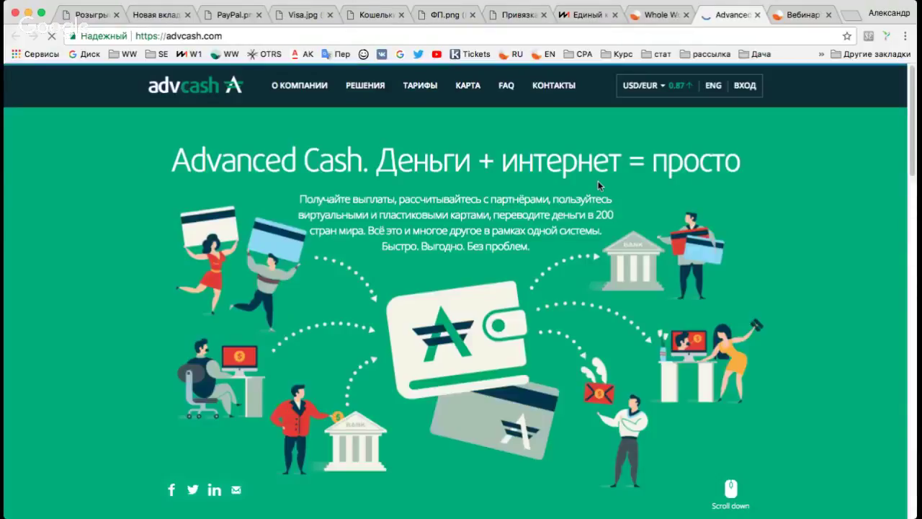
scroll(443, 237, down, 8)
scroll(448, 220, up, 8)
scroll(451, 230, down, 8)
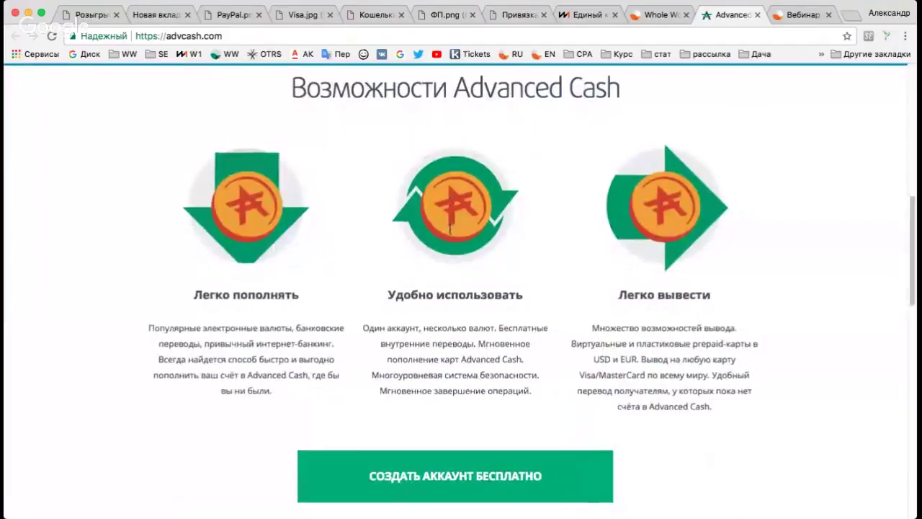
scroll(451, 228, down, 3)
scroll(451, 228, down, 15)
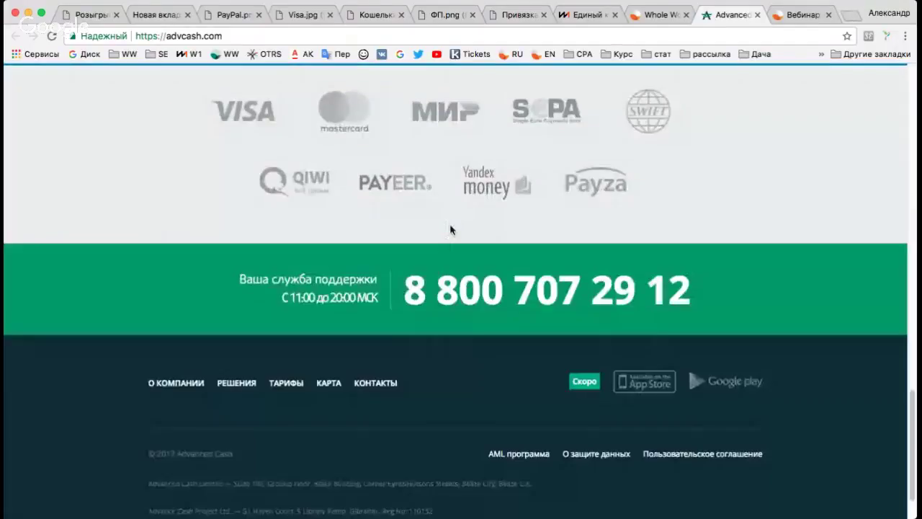
scroll(451, 230, up, 1)
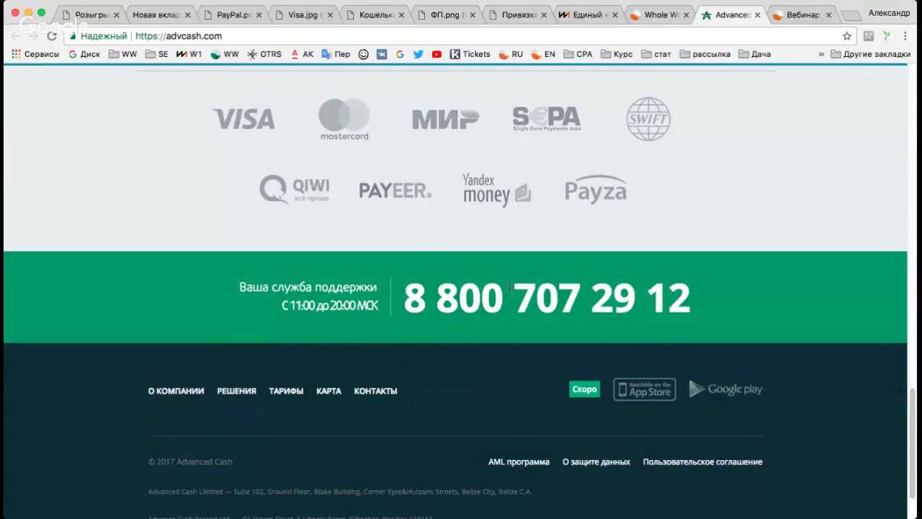
scroll(513, 286, up, 20)
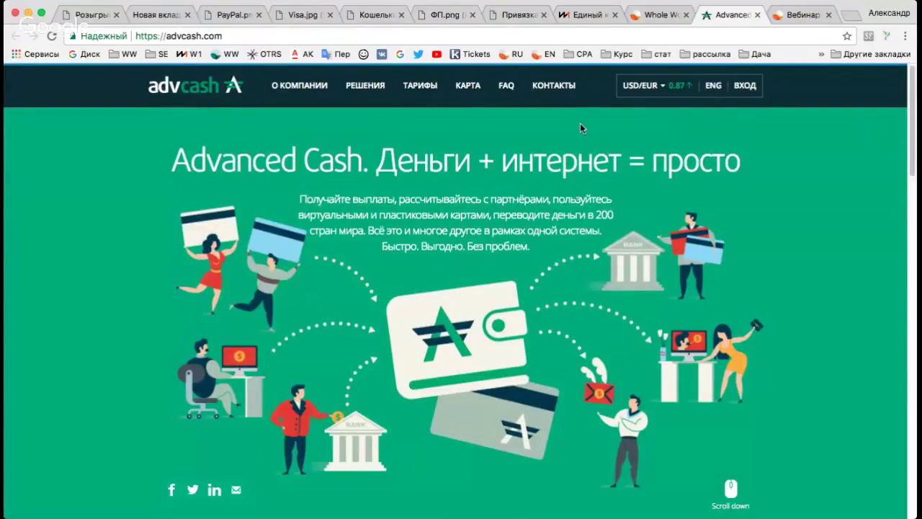
scroll(521, 198, down, 6)
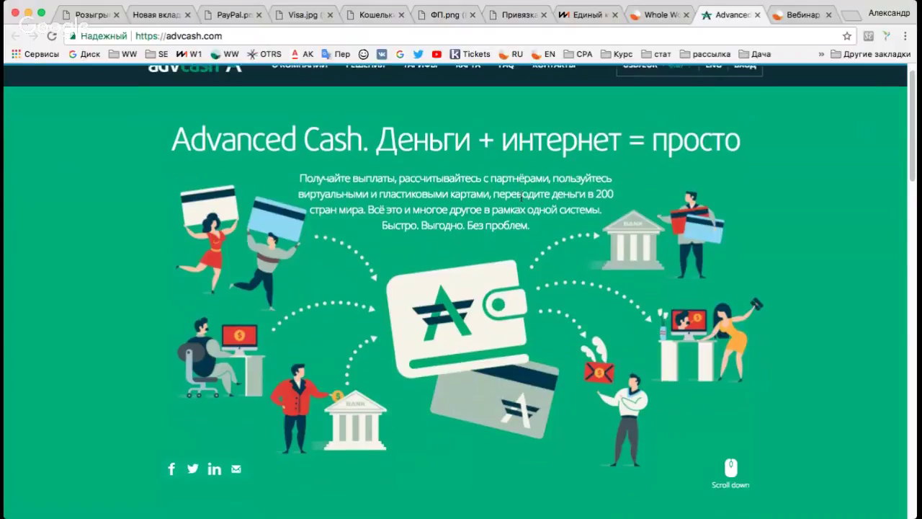
scroll(522, 199, down, 2)
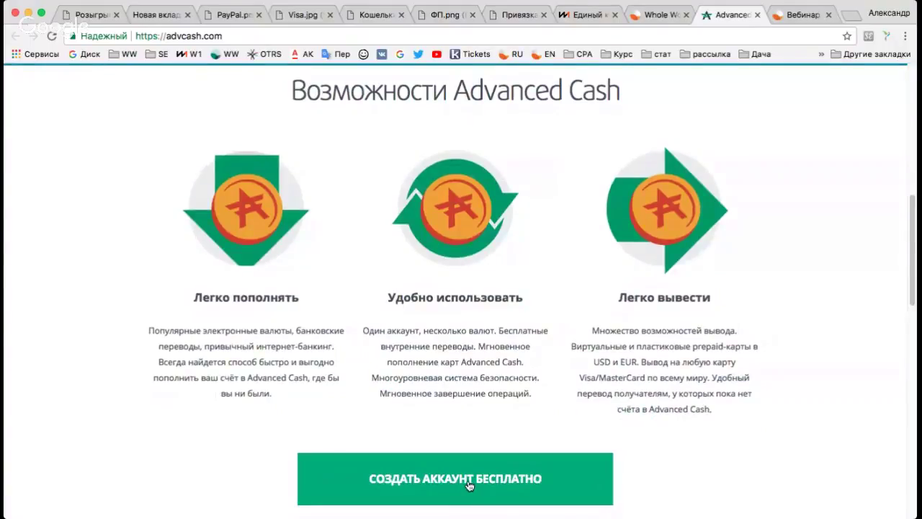
click(461, 482)
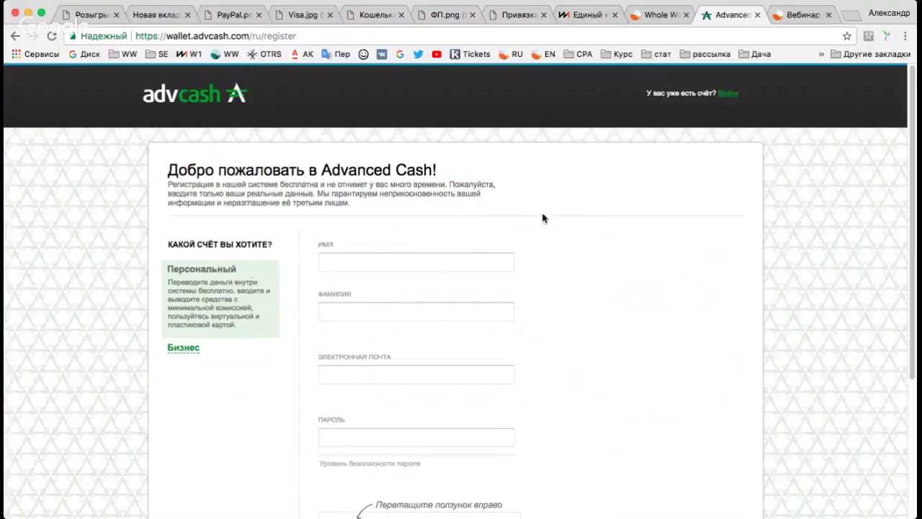
Enter the first name and surname in Latin letters on the sign-up form.
scroll(552, 188, down, 2)
scroll(552, 181, down, 2)
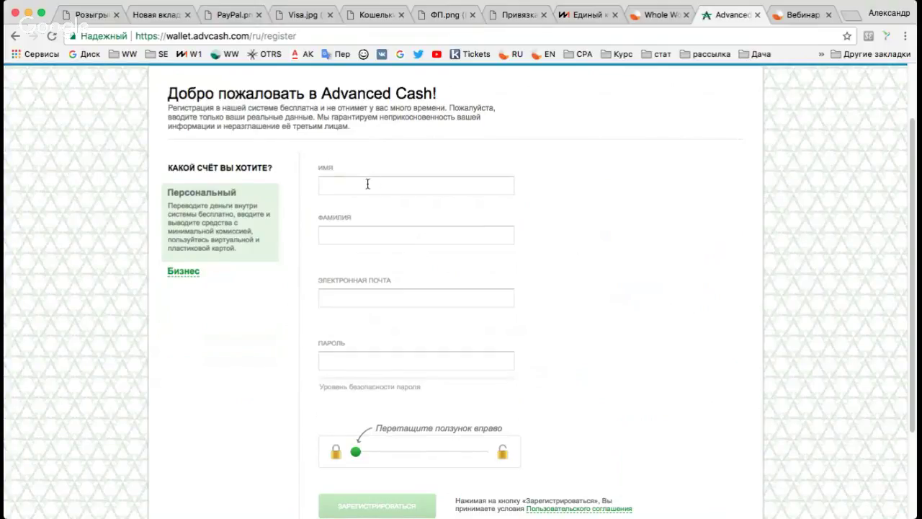
click(367, 183)
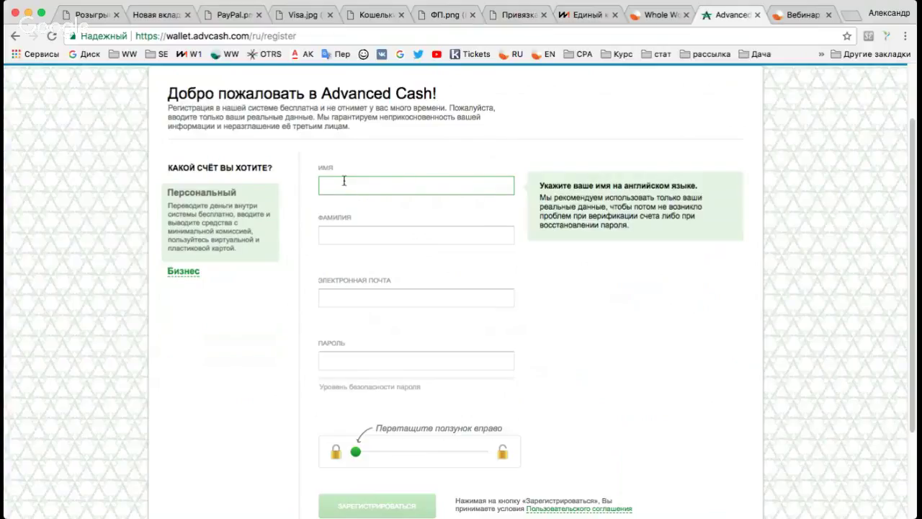
text(Фд)
key(BackSpace)
key(BackSpace)
click(345, 240)
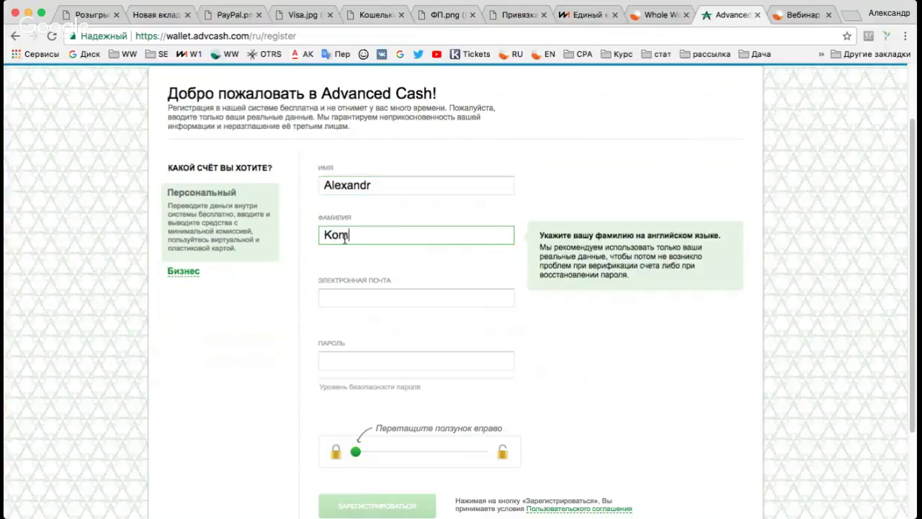
click(387, 209)
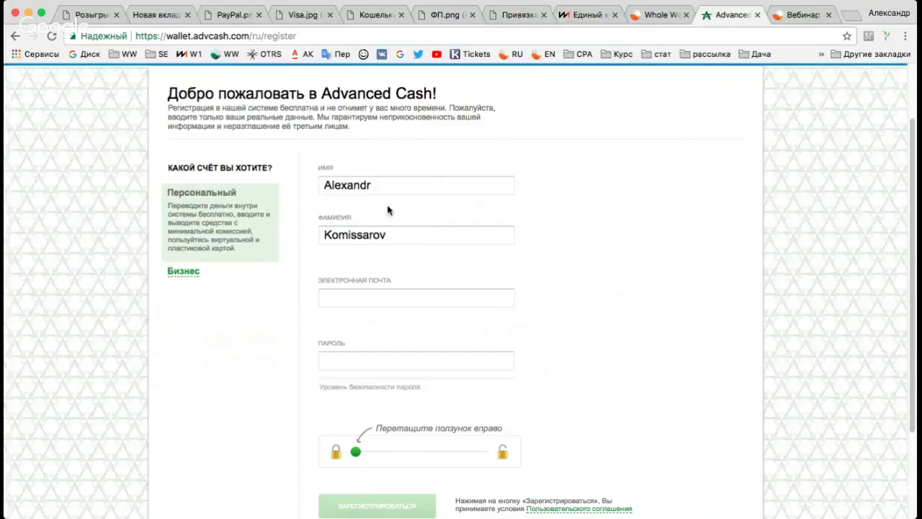
Fill in the e-mail address from the browser's saved suggestion.
click(365, 300)
click(373, 261)
click(353, 302)
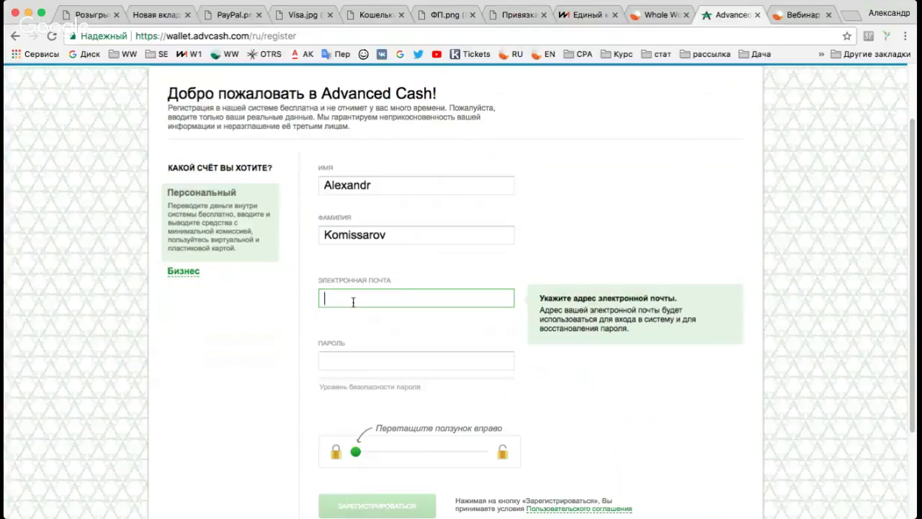
key(Down)
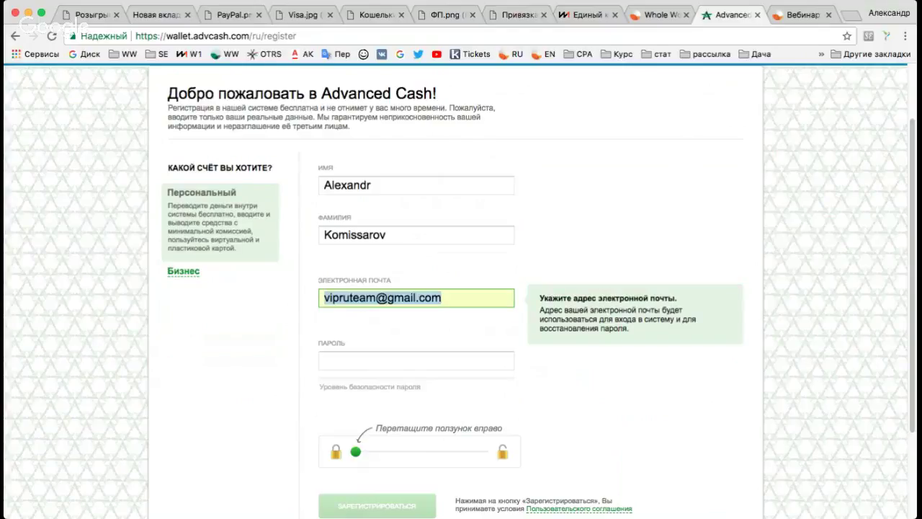
click(362, 338)
Set a medium-strength password, pass the slider check, and submit the registration.
click(339, 361)
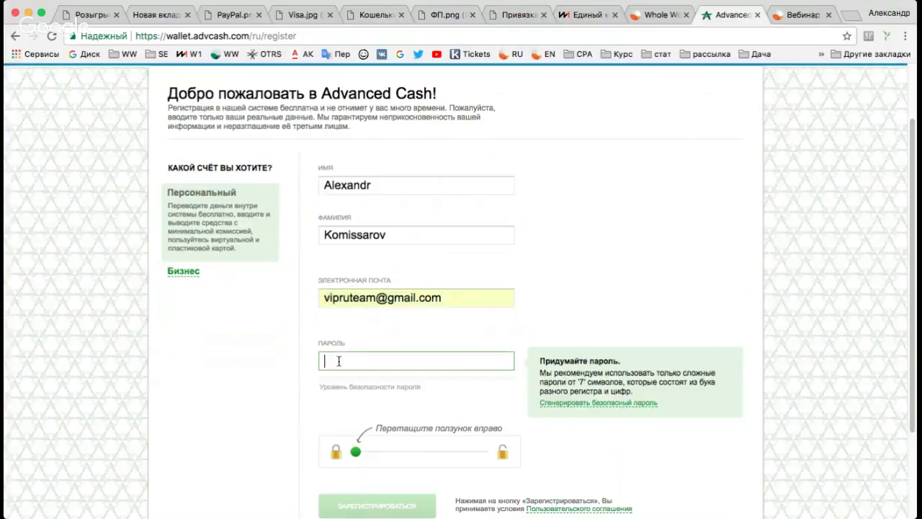
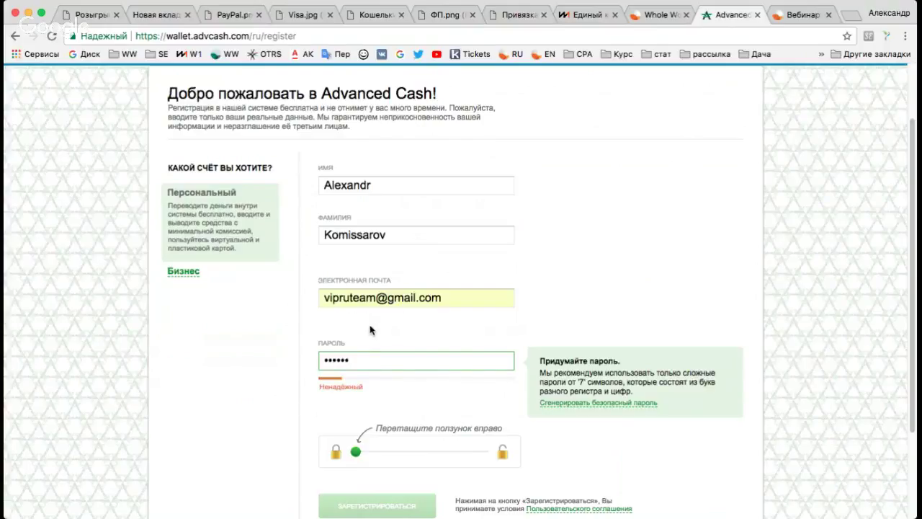
drag(356, 453, 504, 458)
click(358, 360)
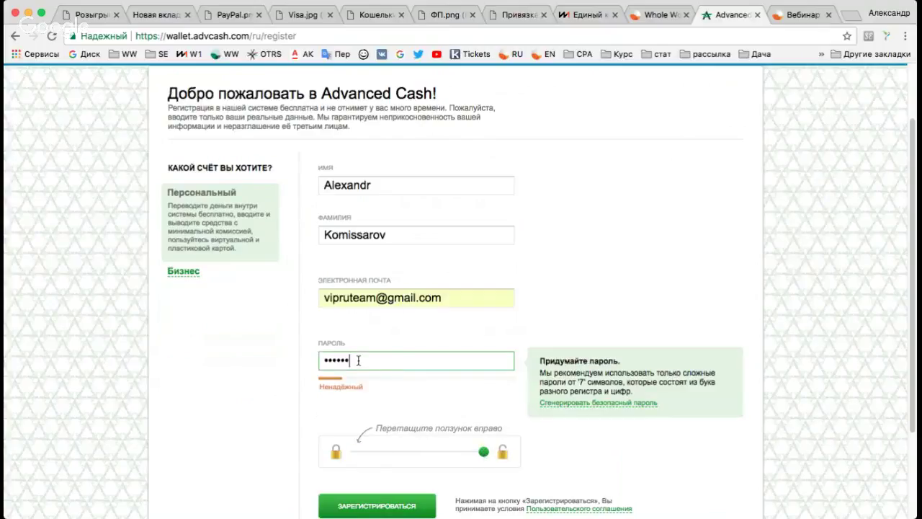
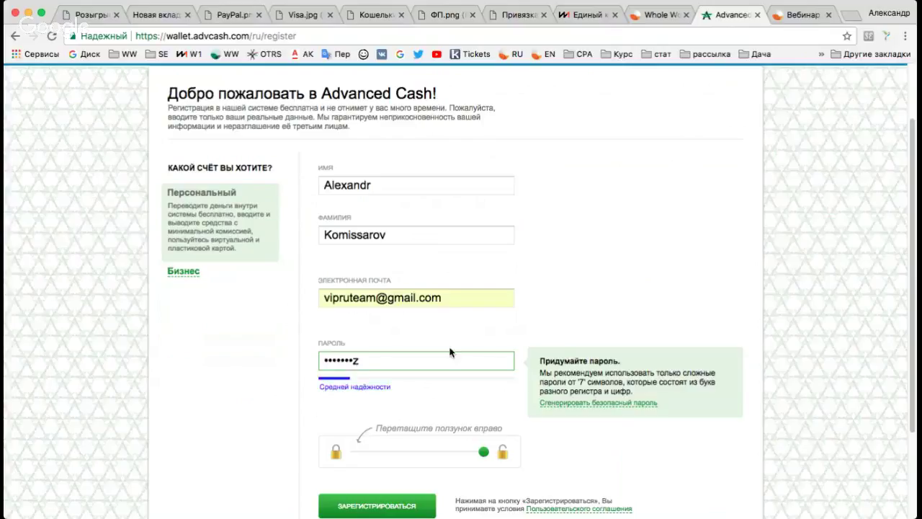
click(564, 327)
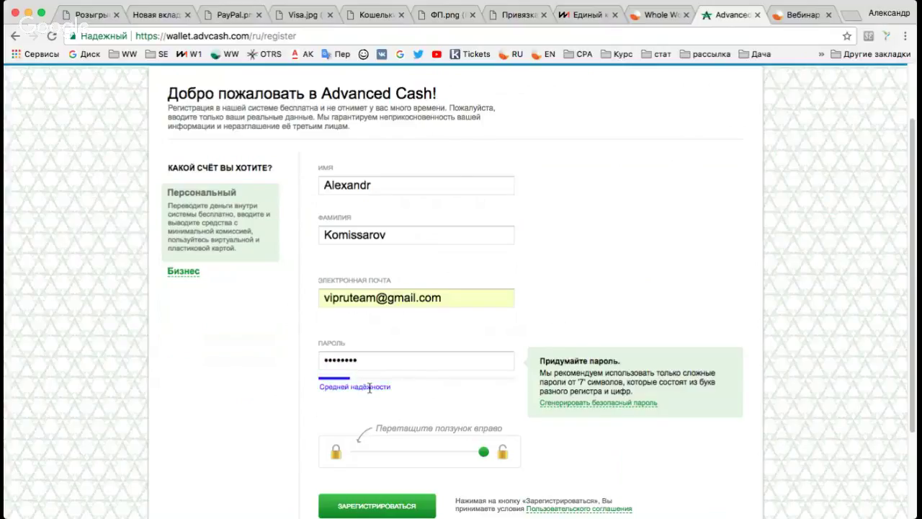
scroll(370, 388, down, 1)
scroll(373, 384, down, 2)
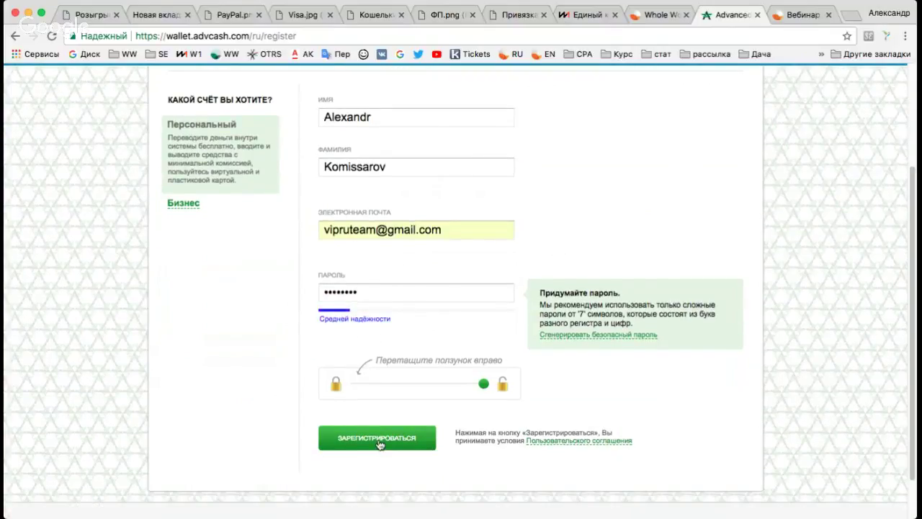
click(429, 435)
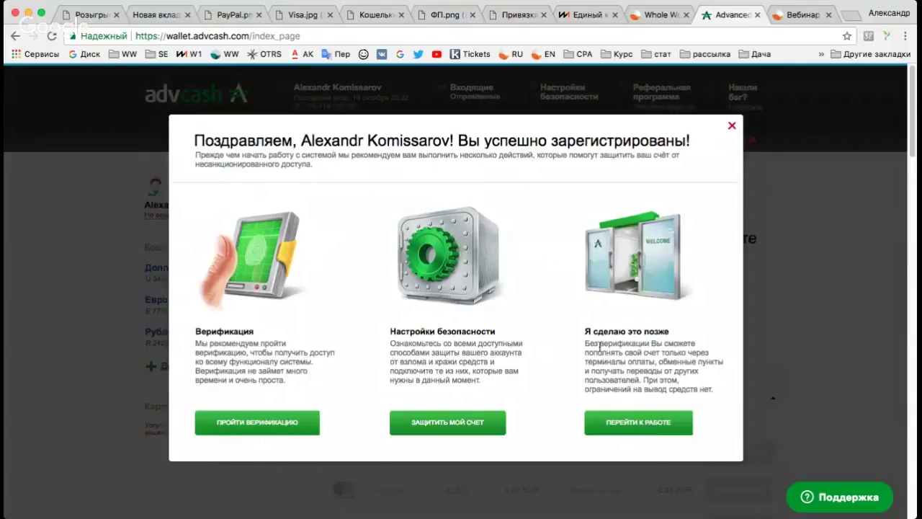
Skip verification with Перейти к работе and open the Пополнение счета deposit page.
drag(586, 344, 695, 386)
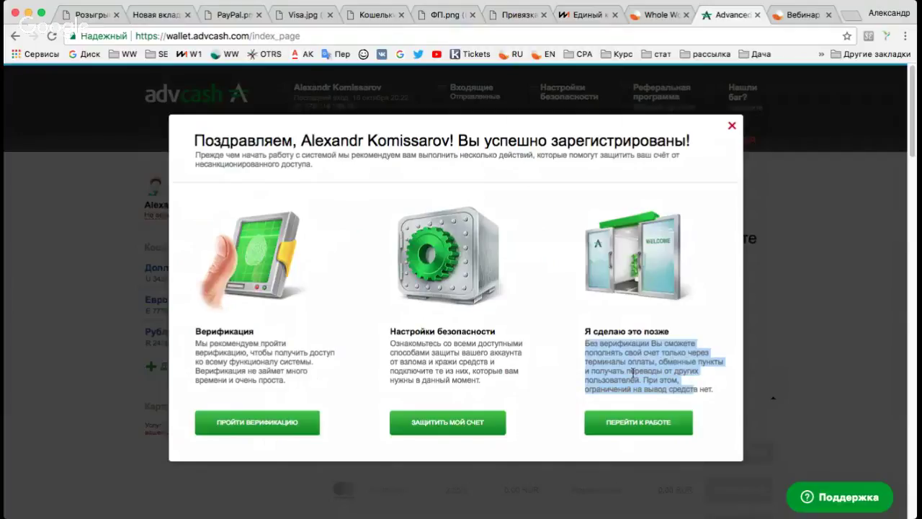
click(656, 371)
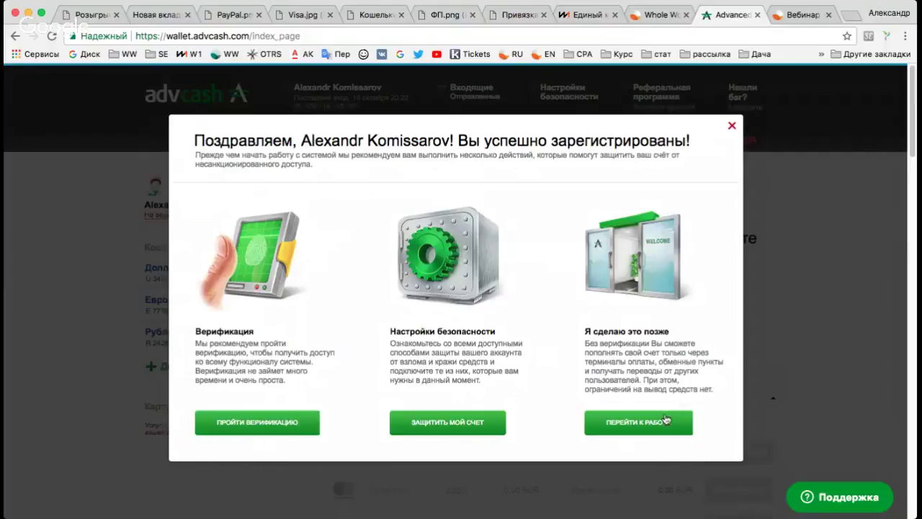
click(659, 428)
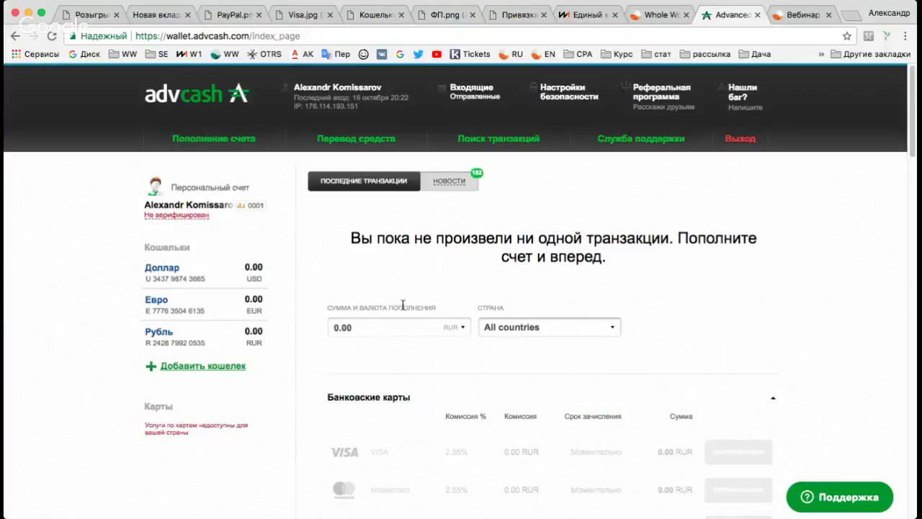
mouse_move(190, 220)
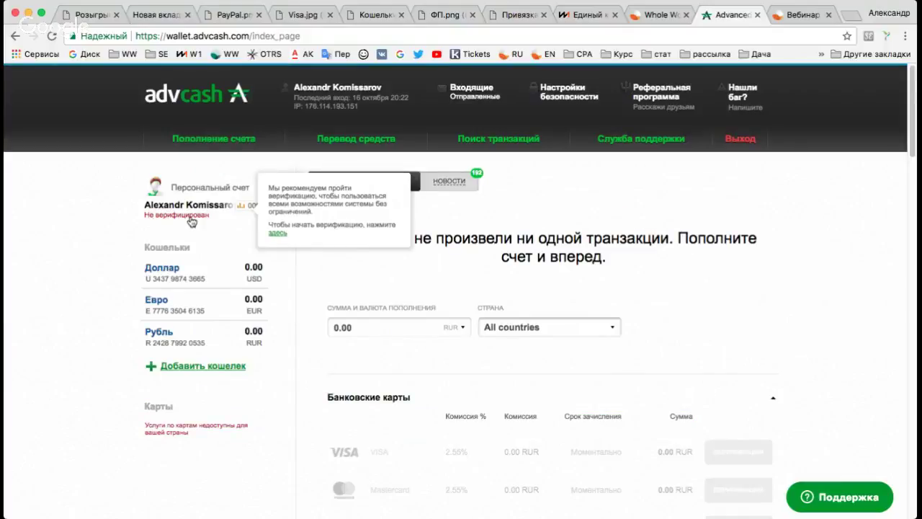
click(211, 137)
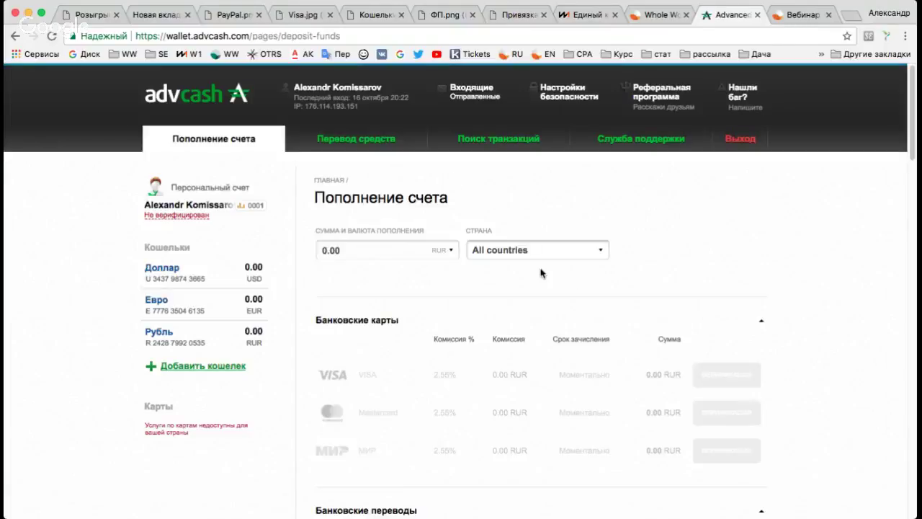
scroll(700, 264, down, 8)
scroll(704, 261, up, 2)
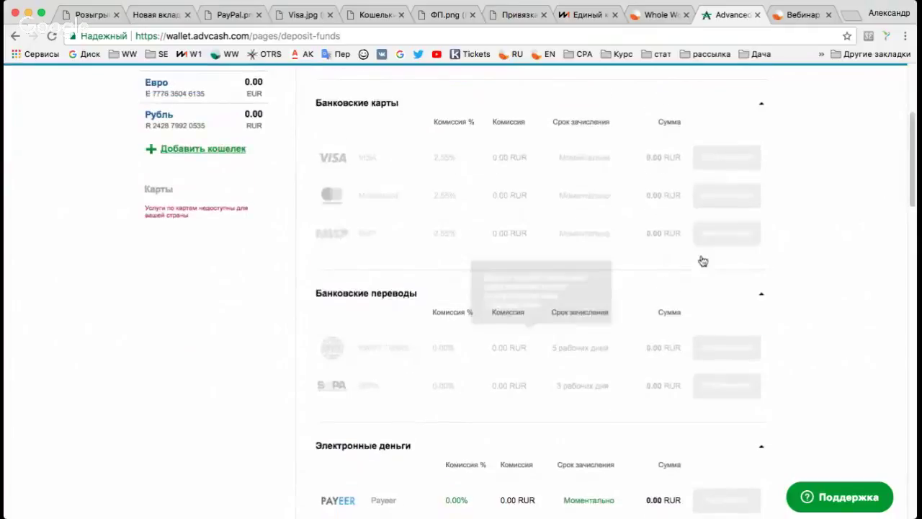
mouse_move(340, 160)
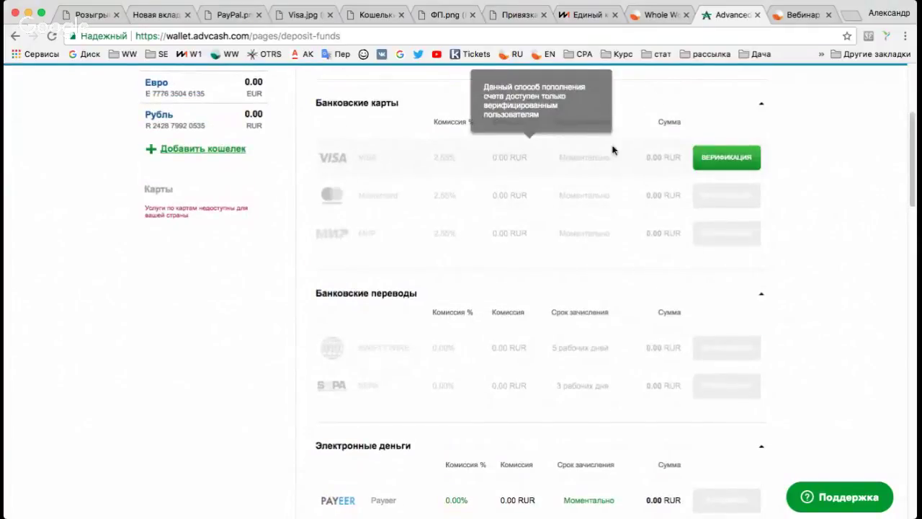
scroll(610, 283, up, 4)
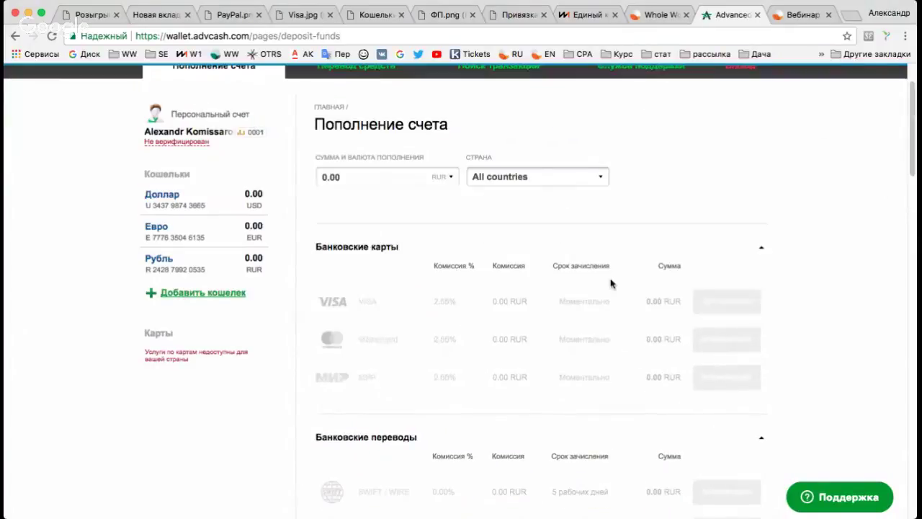
mouse_move(377, 371)
scroll(396, 319, down, 2)
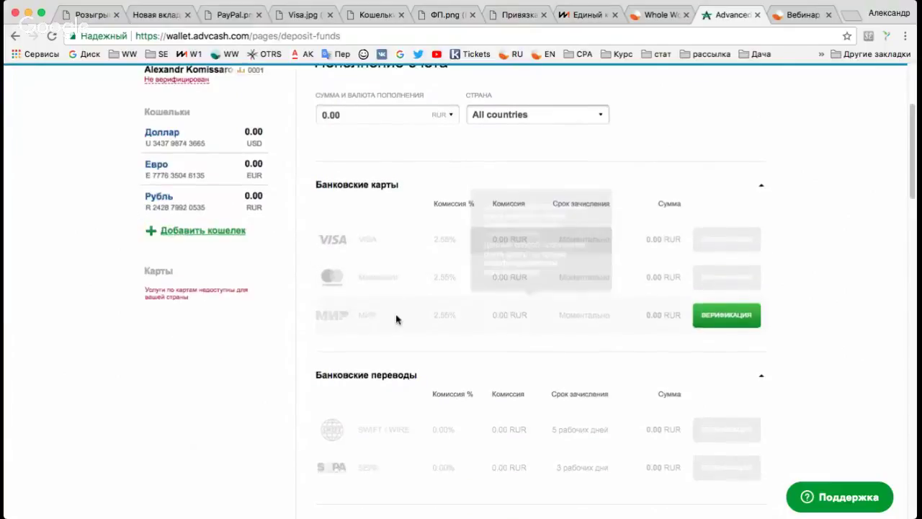
scroll(389, 331, down, 4)
scroll(374, 288, down, 1)
scroll(493, 314, up, 5)
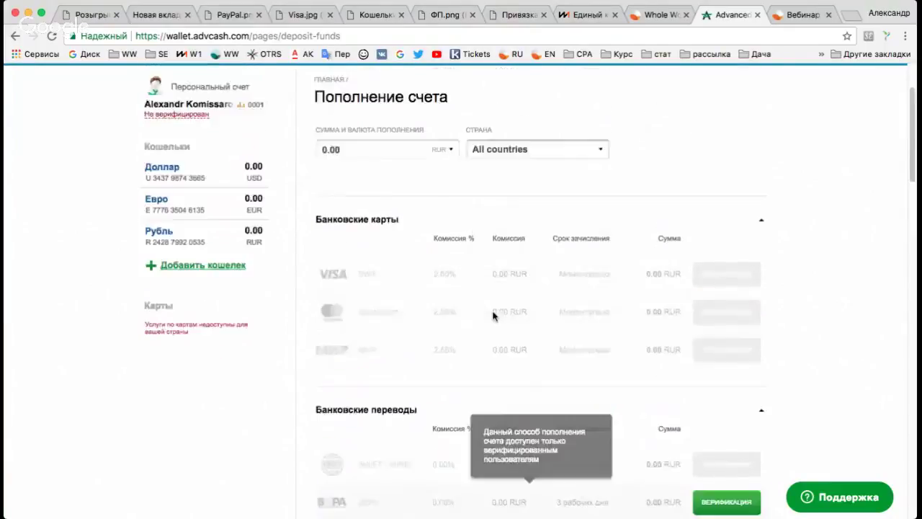
scroll(493, 310, up, 3)
scroll(497, 345, down, 1)
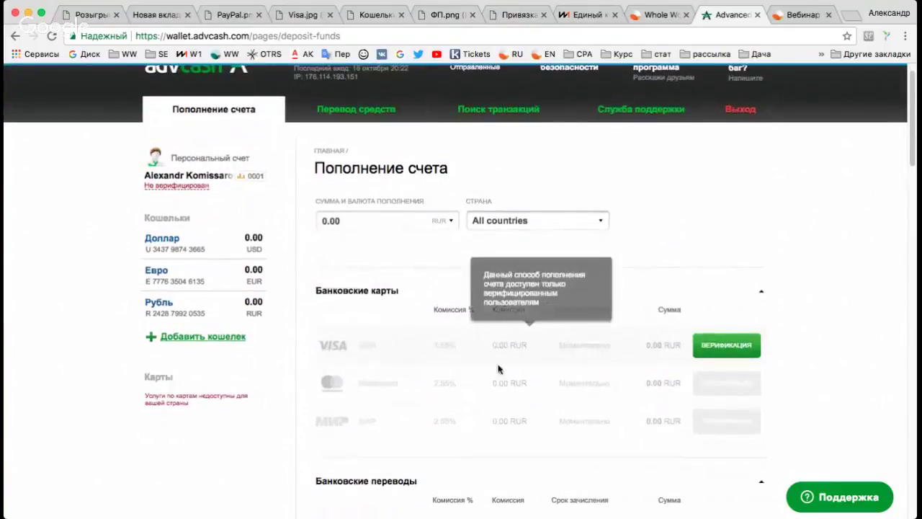
scroll(572, 303, down, 10)
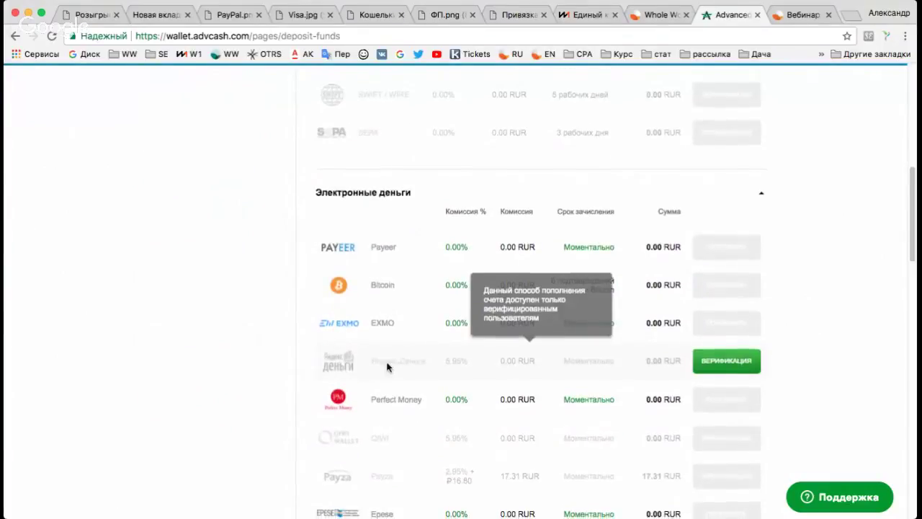
scroll(386, 418, down, 2)
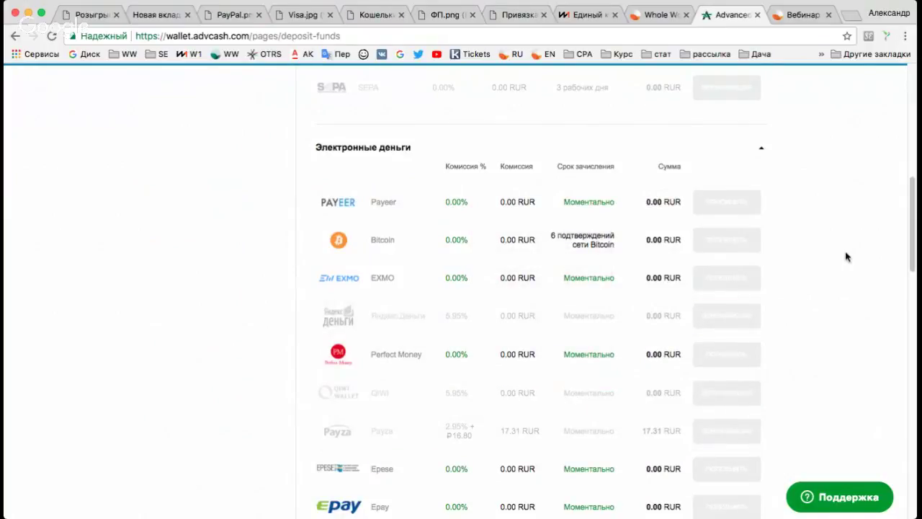
scroll(846, 256, down, 5)
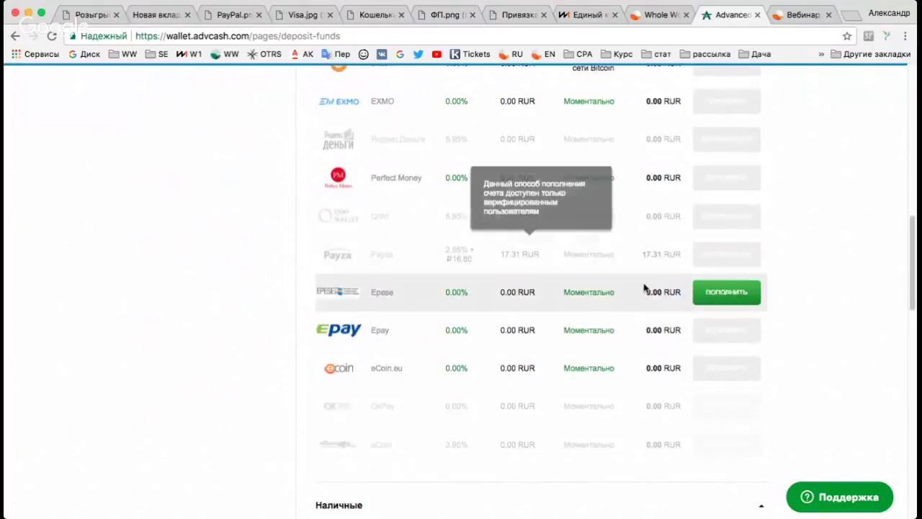
scroll(825, 278, down, 11)
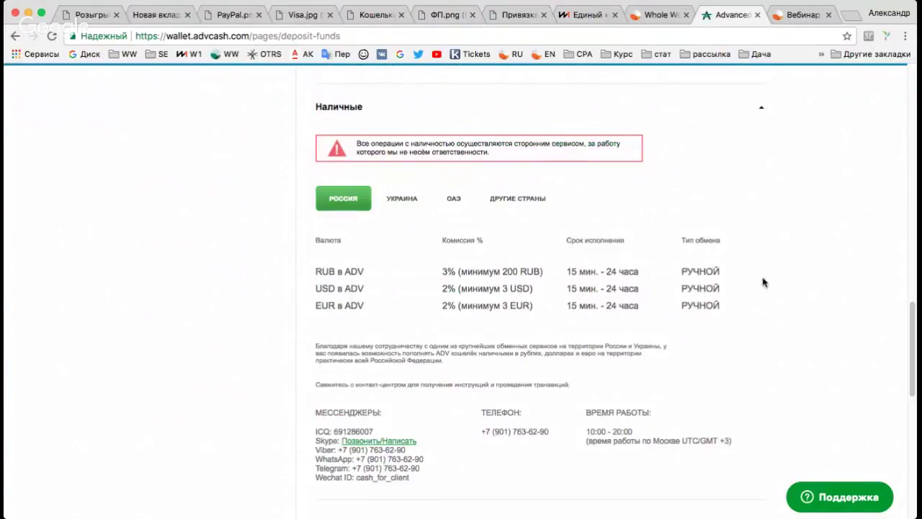
scroll(764, 282, up, 20)
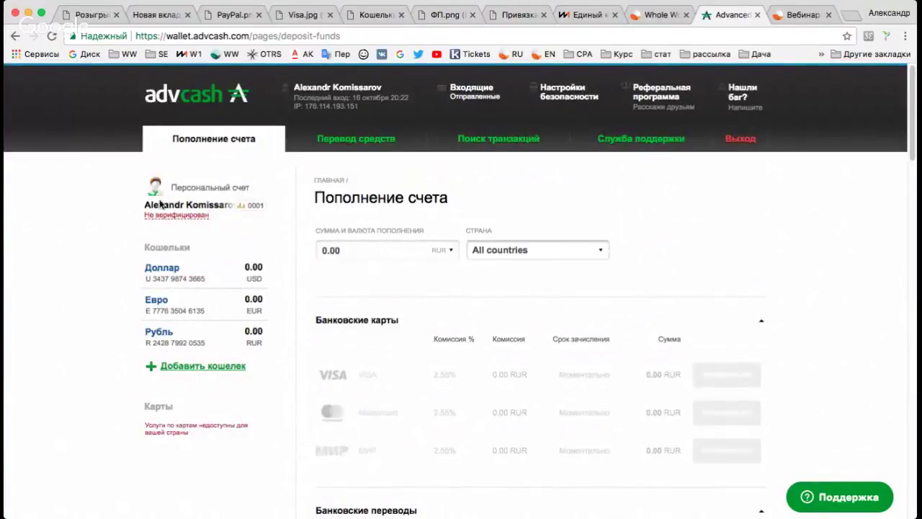
Open the verification page and look at the phone and passport verification sections.
mouse_move(166, 220)
click(278, 233)
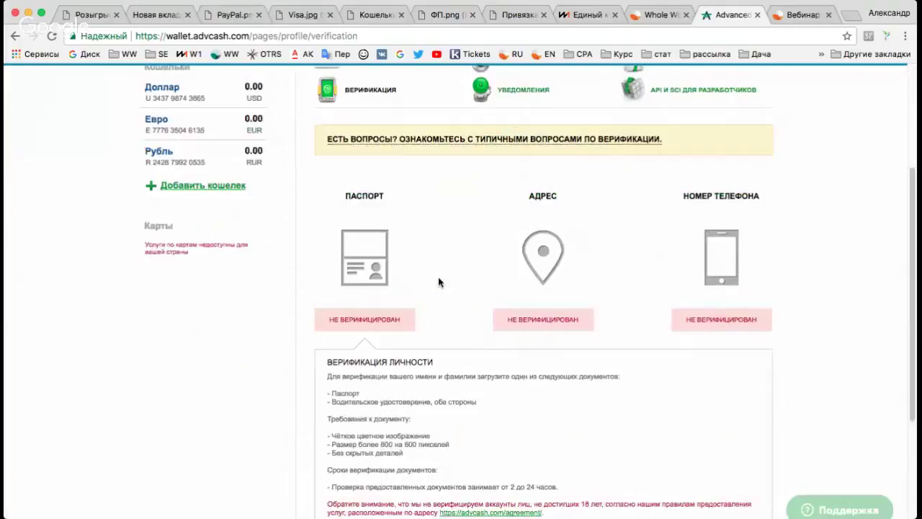
scroll(439, 281, down, 2)
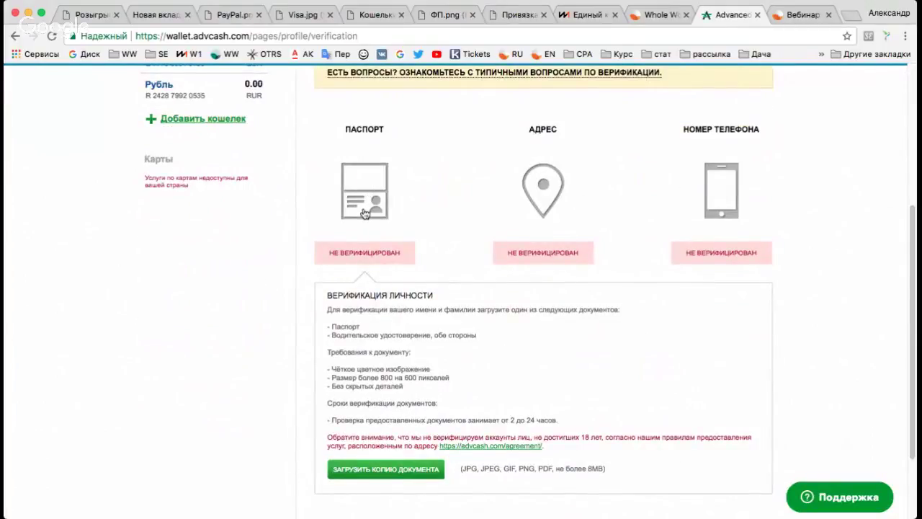
click(721, 207)
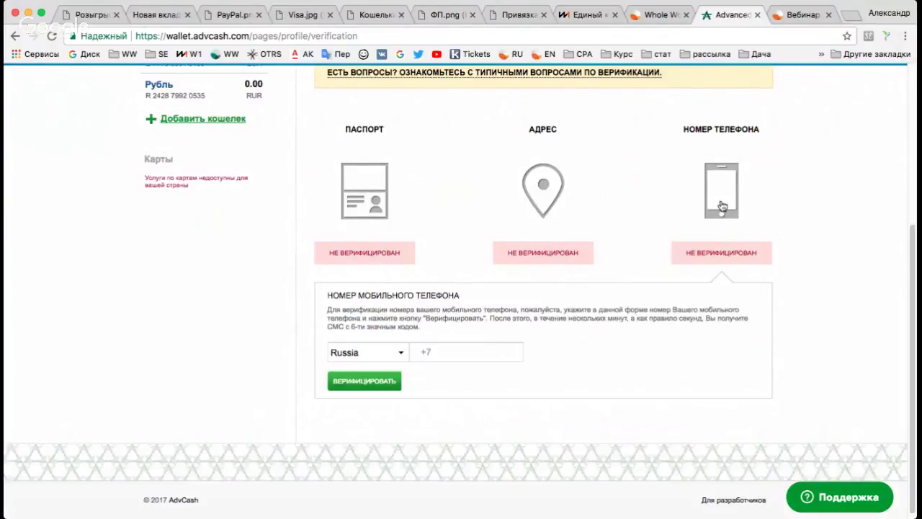
click(458, 348)
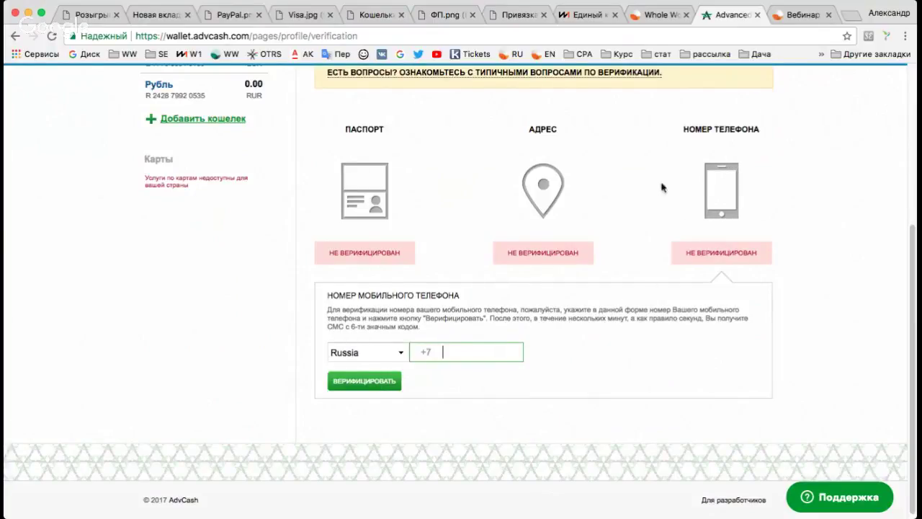
click(377, 196)
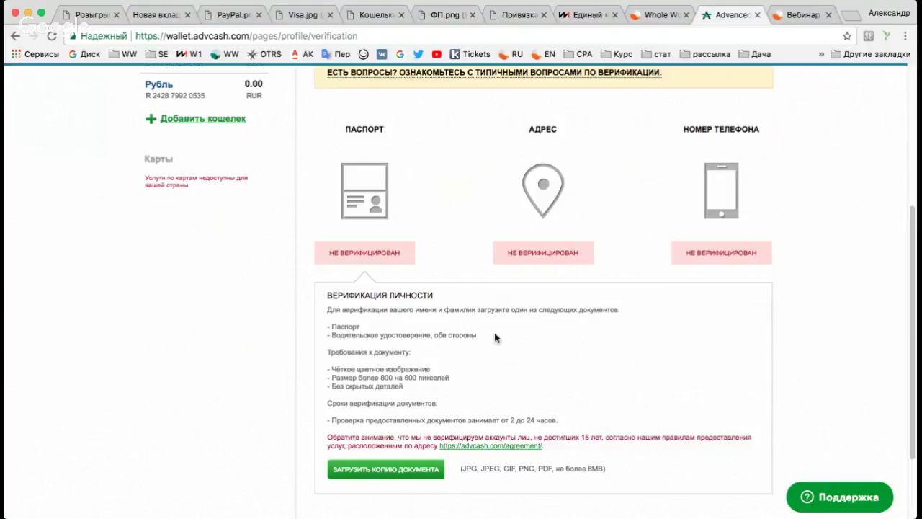
Show the address-verification requirements: accepted documents, JPG, PNG or PDF up to 8MB.
scroll(419, 335, up, 1)
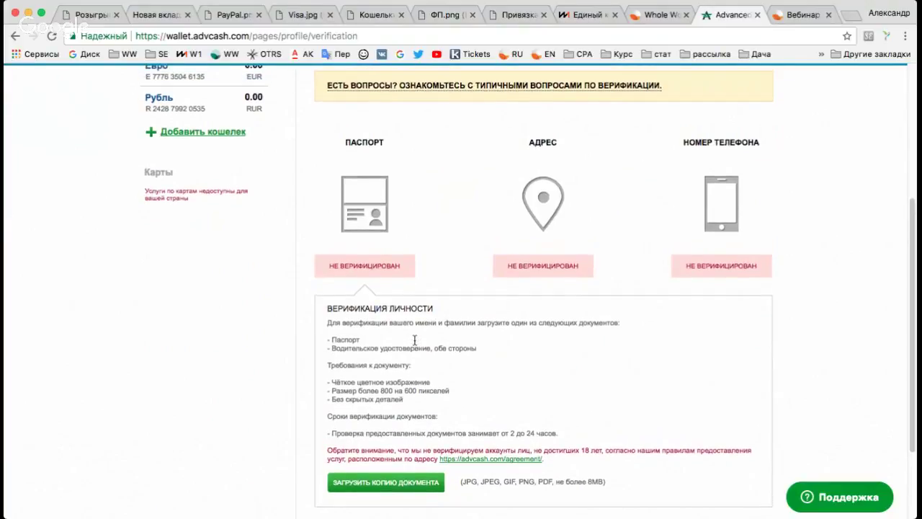
scroll(415, 339, up, 1)
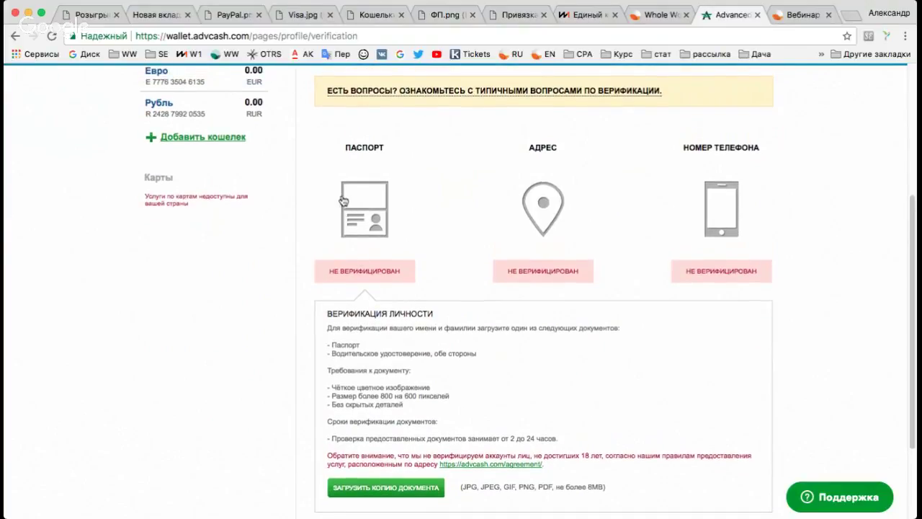
click(549, 208)
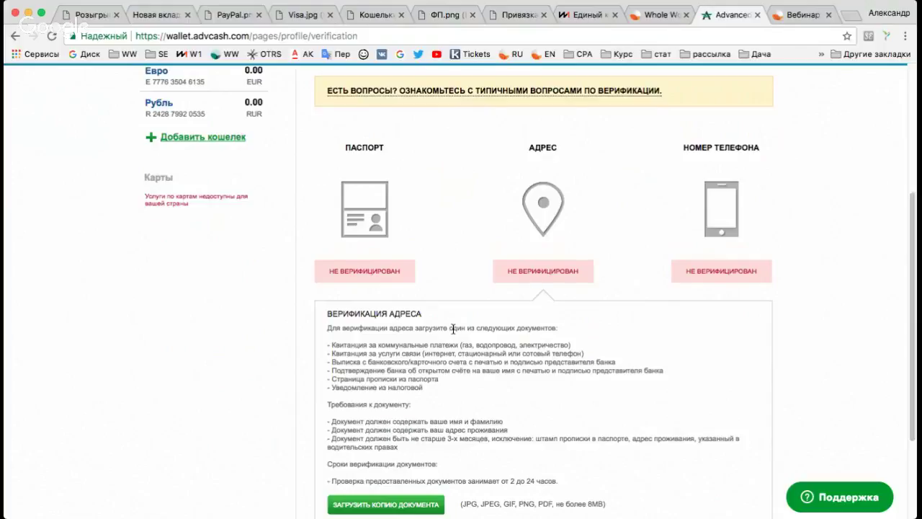
scroll(453, 329, down, 1)
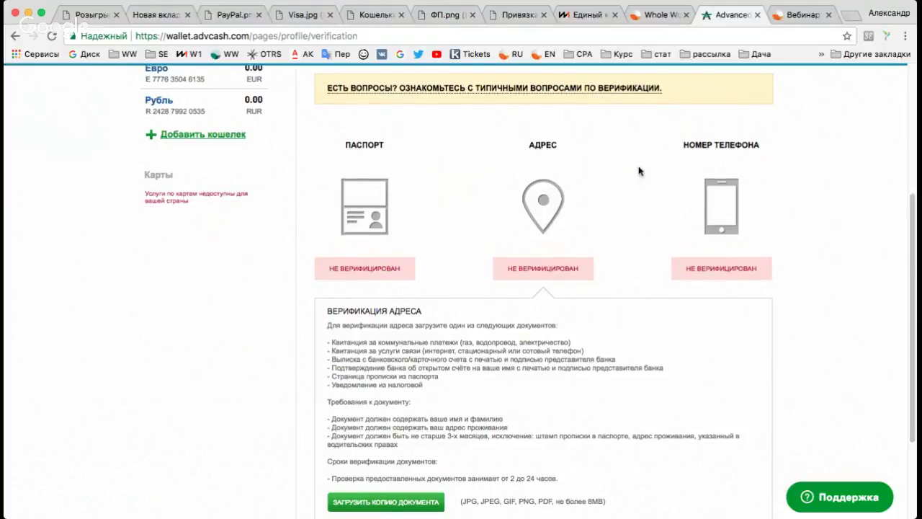
scroll(476, 385, down, 1)
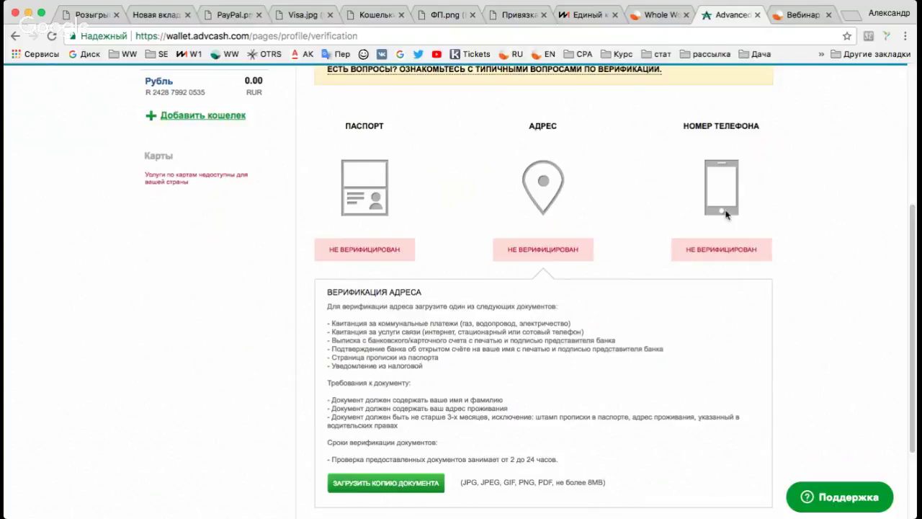
scroll(591, 262, up, 5)
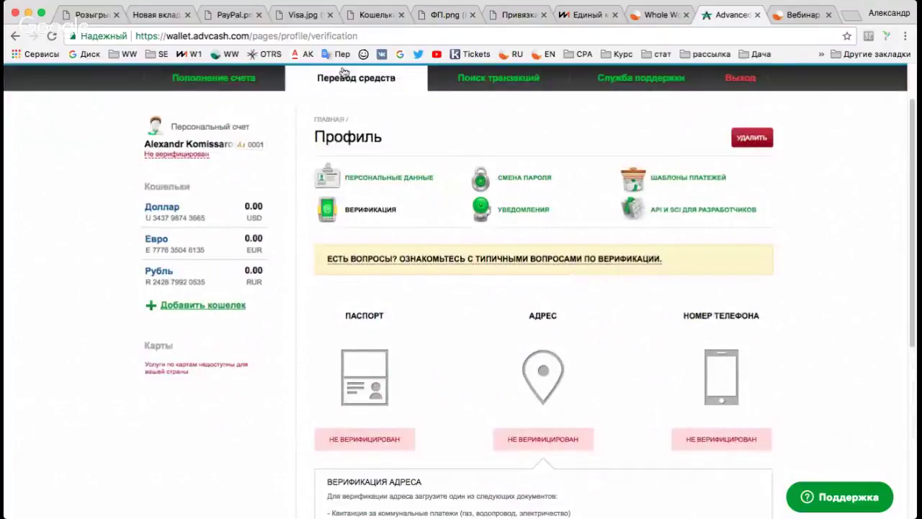
Return to Пополнение счета, select the dollar wallet number, and log out.
click(347, 80)
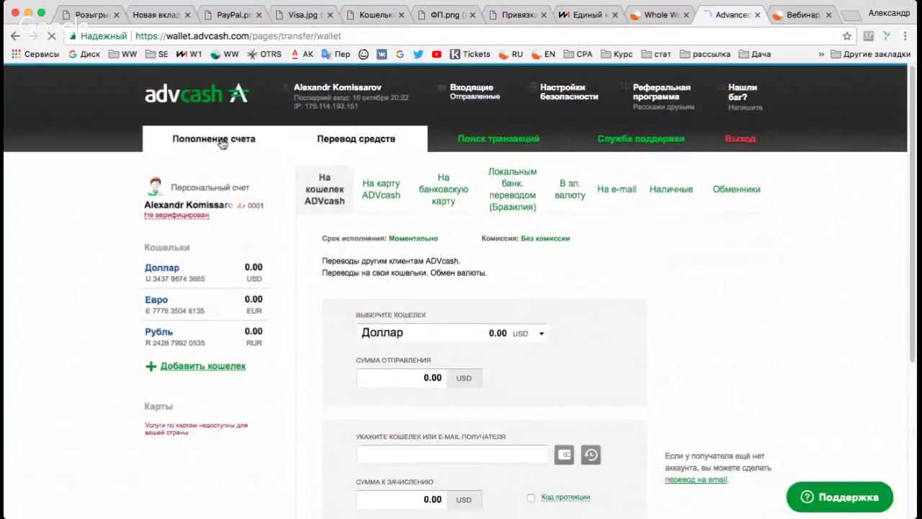
click(218, 139)
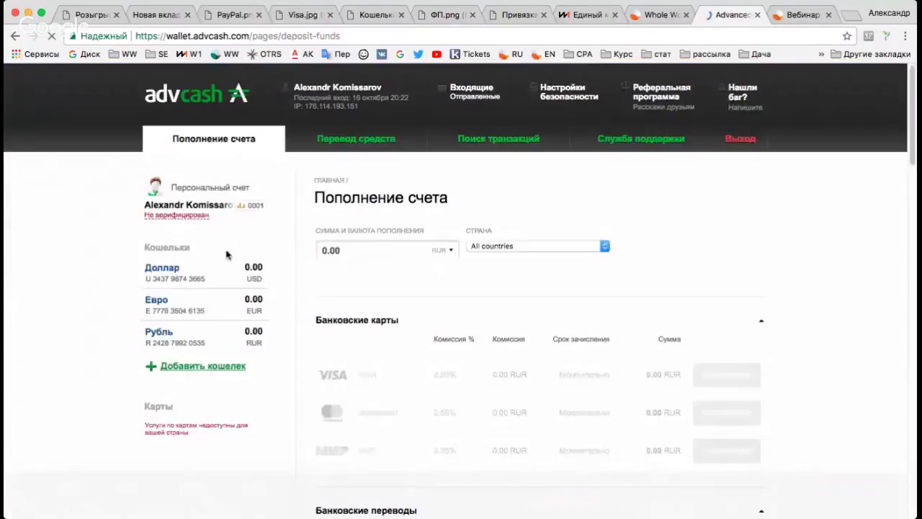
drag(154, 282, 206, 285)
triple_click(206, 285)
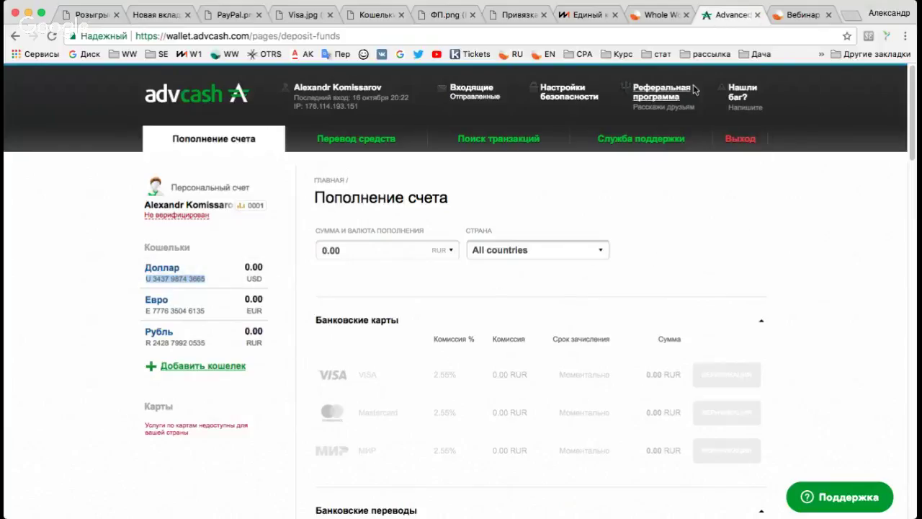
click(736, 140)
Log in to the verified account with the saved e-mail and password, then open Пополнение счета.
click(413, 249)
text(vi)
key(Down)
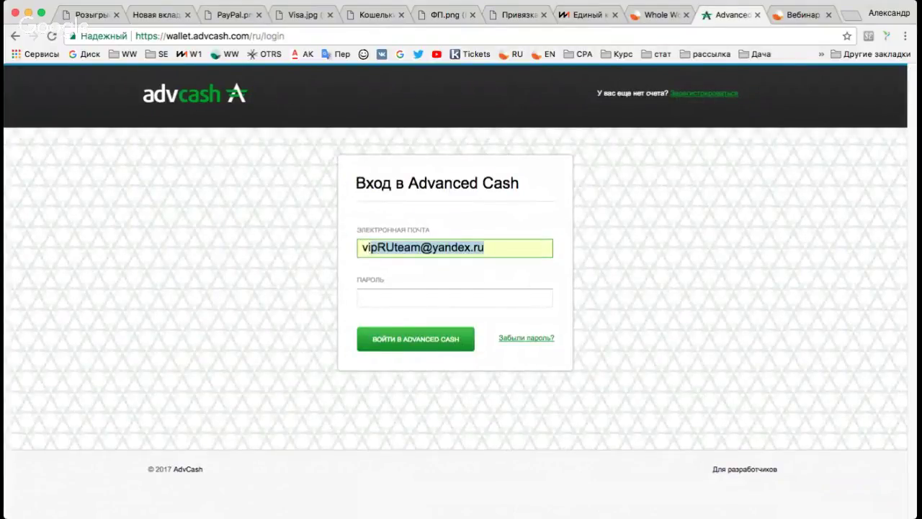
key(Return)
click(404, 295)
text(••••••)
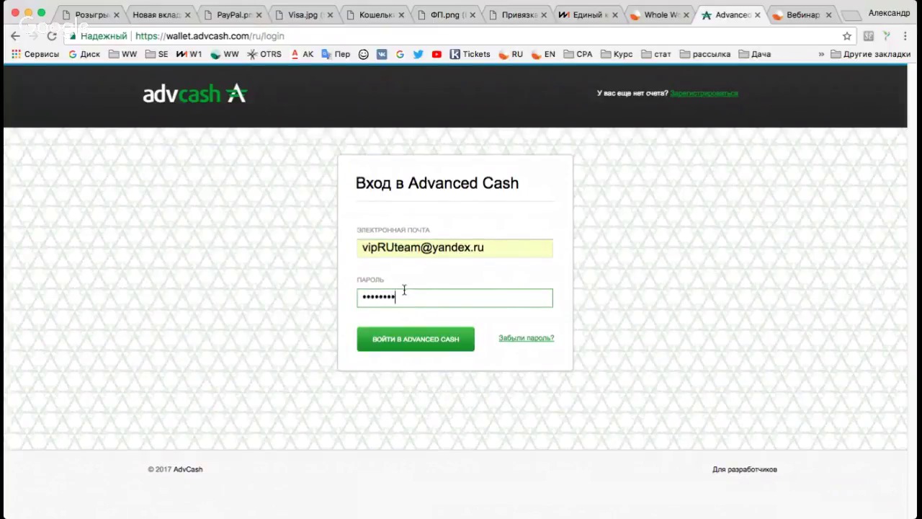
click(413, 339)
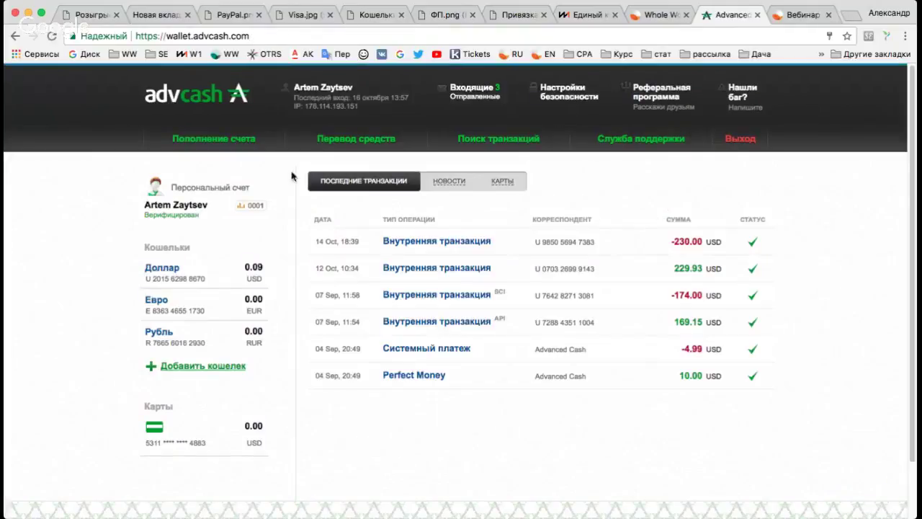
click(223, 146)
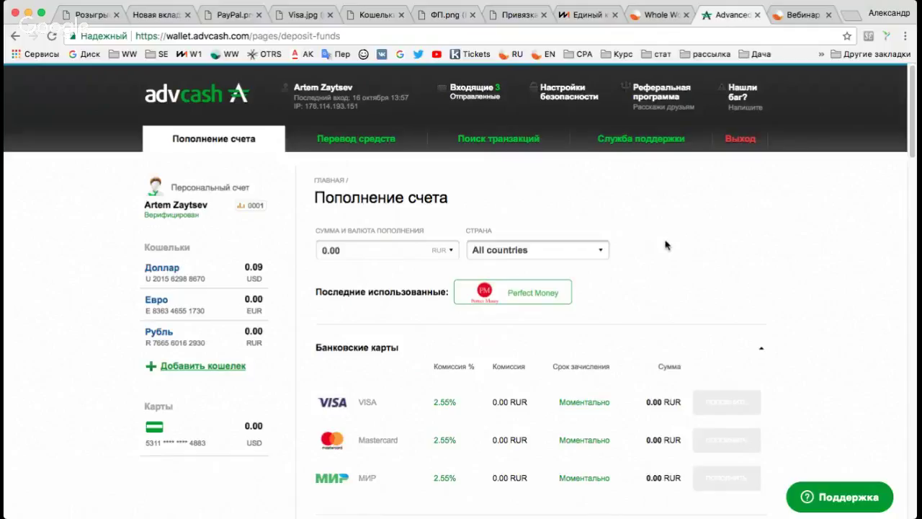
scroll(666, 245, down, 1)
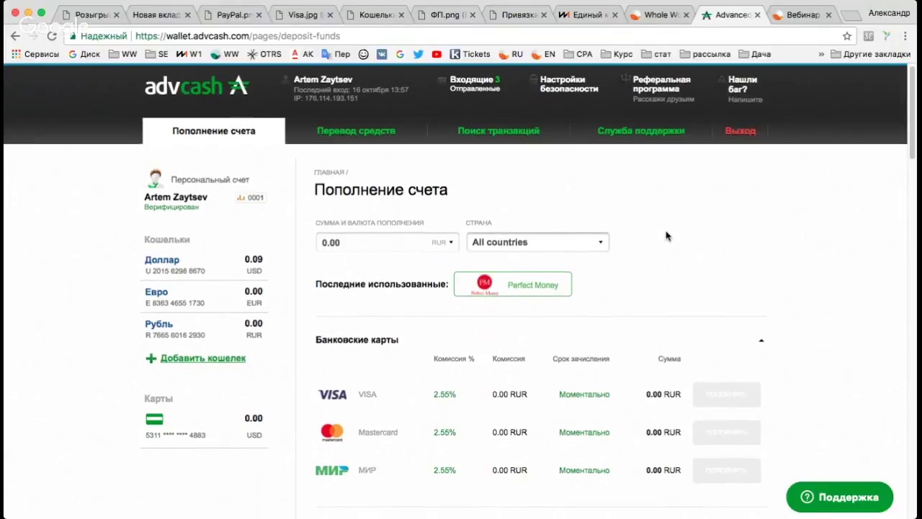
scroll(670, 222, down, 1)
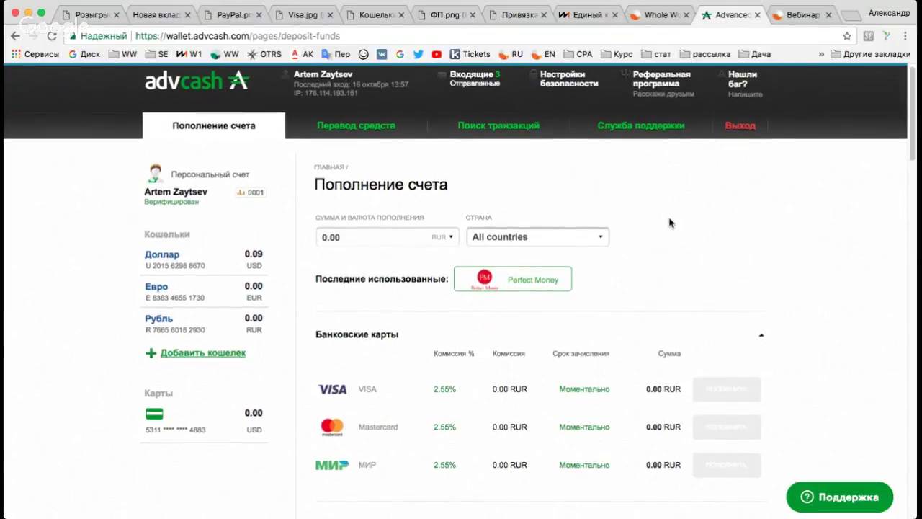
scroll(670, 222, down, 1)
scroll(669, 221, down, 1)
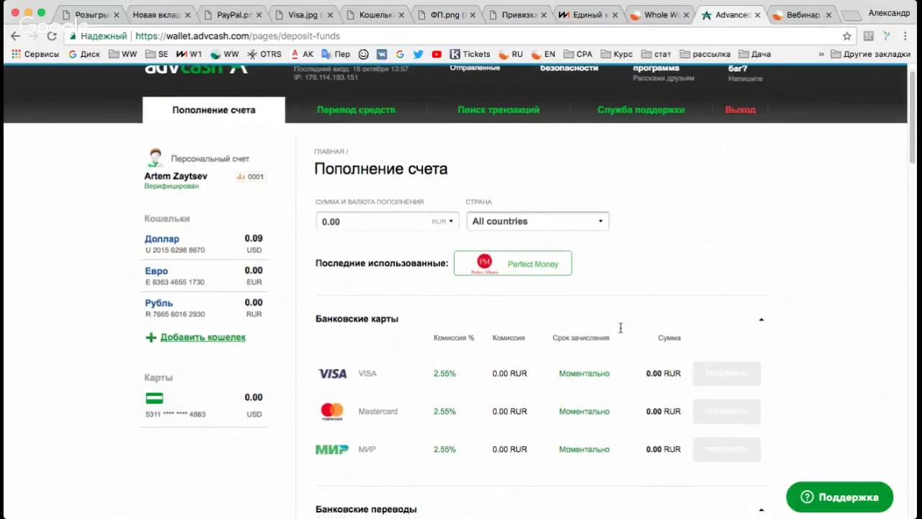
scroll(661, 267, down, 2)
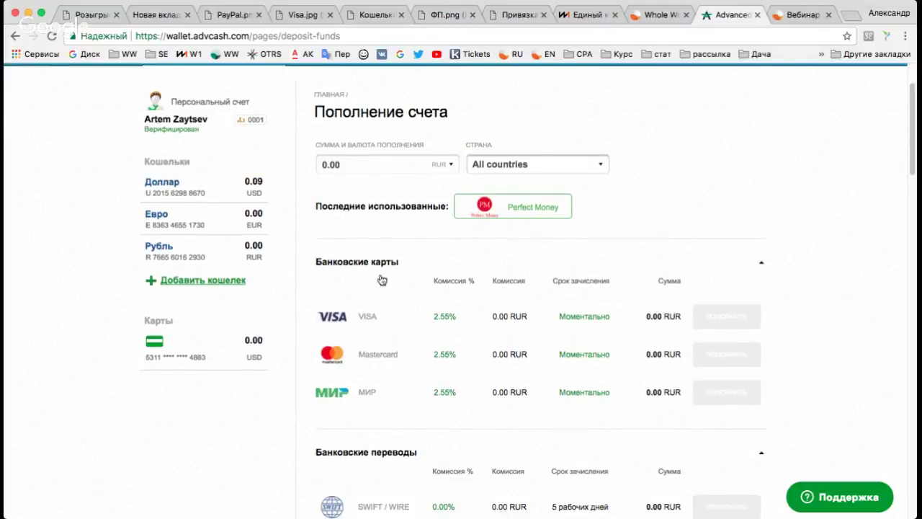
scroll(430, 268, down, 1)
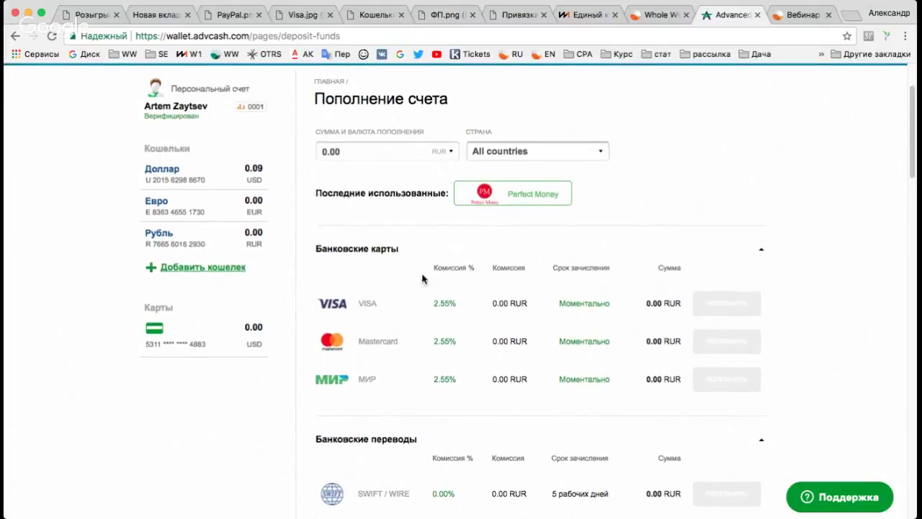
scroll(423, 316, down, 1)
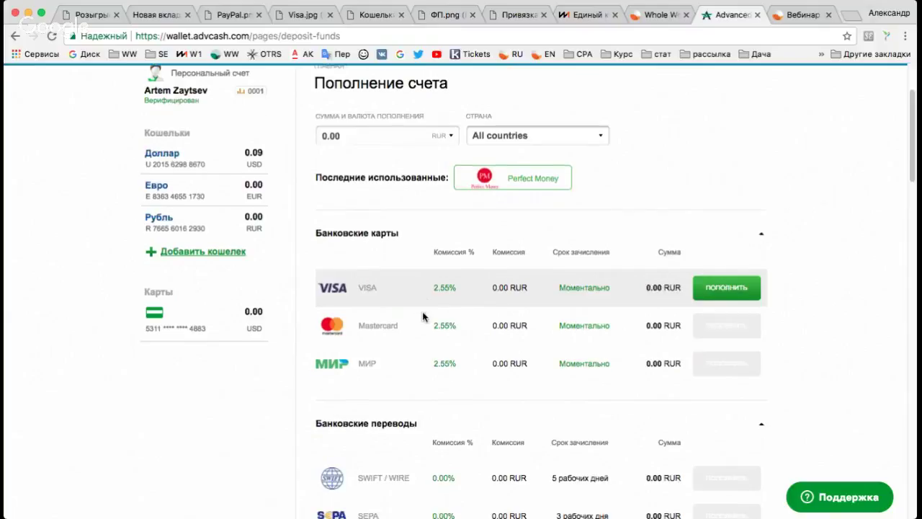
scroll(423, 316, down, 5)
scroll(461, 338, down, 5)
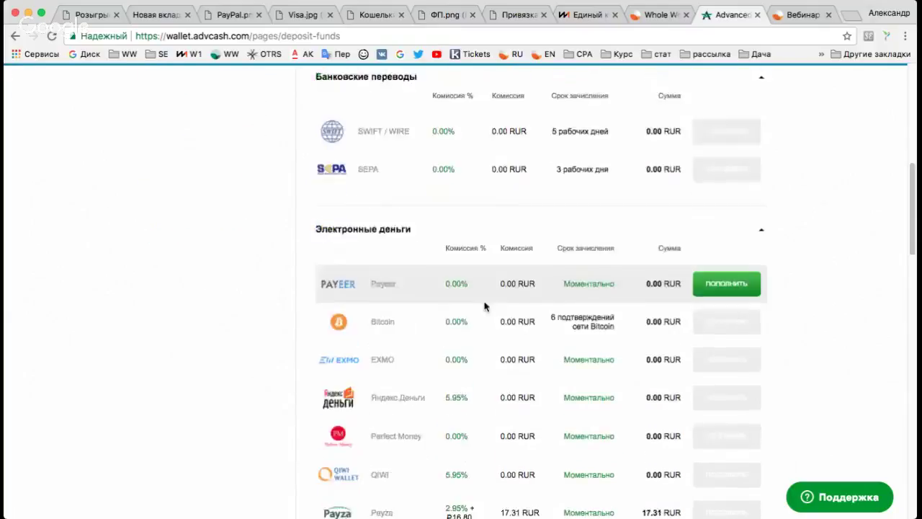
scroll(484, 306, down, 3)
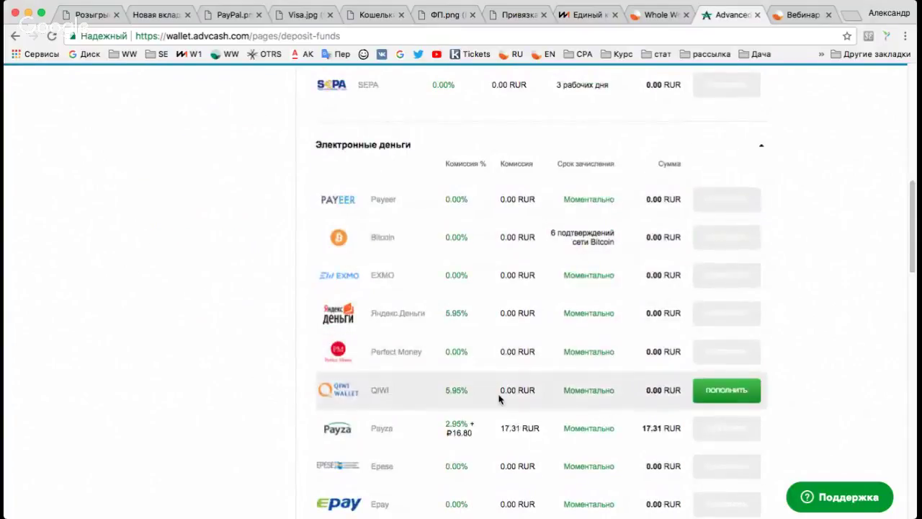
scroll(499, 399, up, 10)
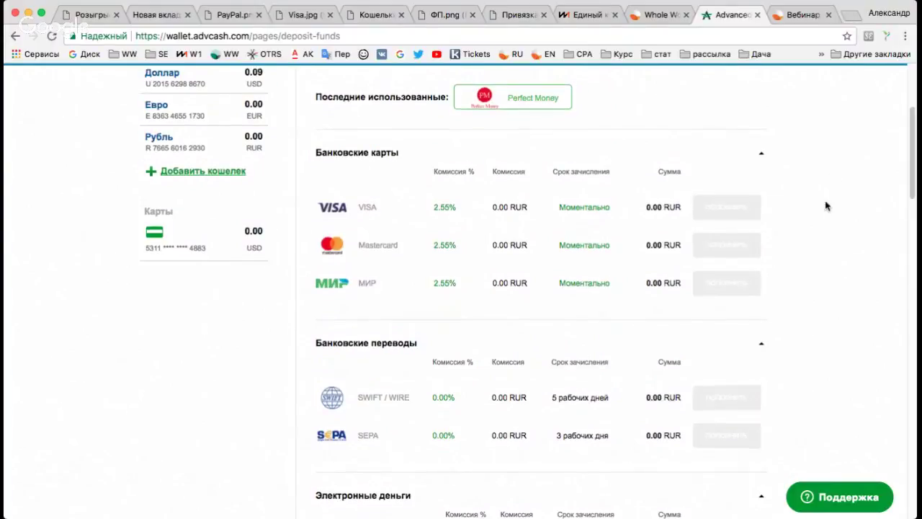
scroll(825, 208, up, 2)
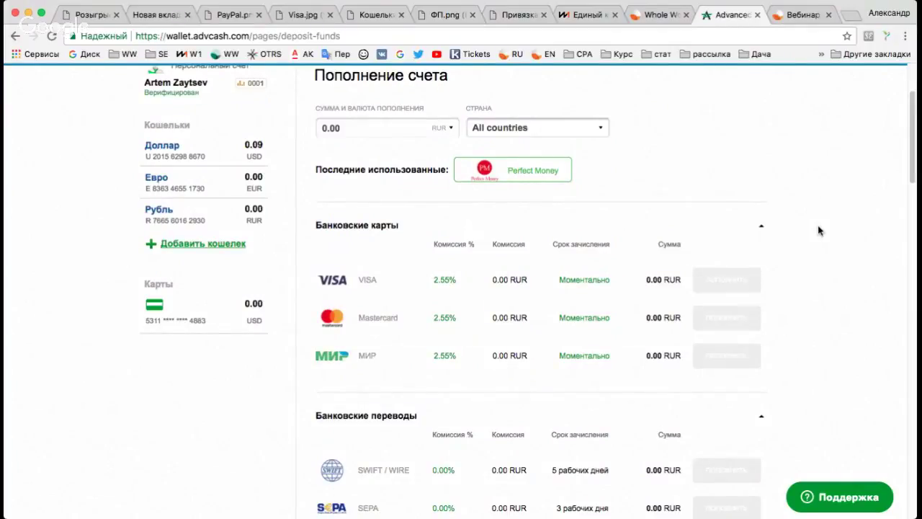
click(299, 18)
scroll(397, 241, up, 5)
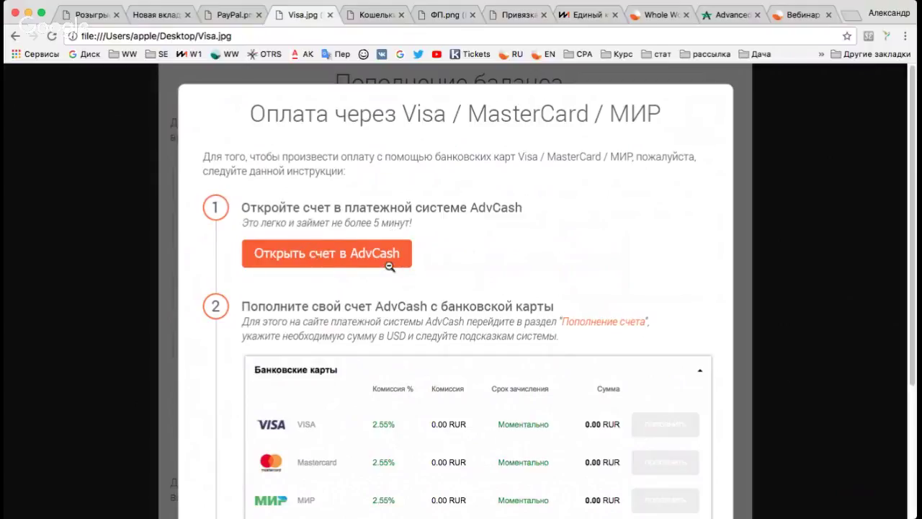
scroll(414, 267, down, 2)
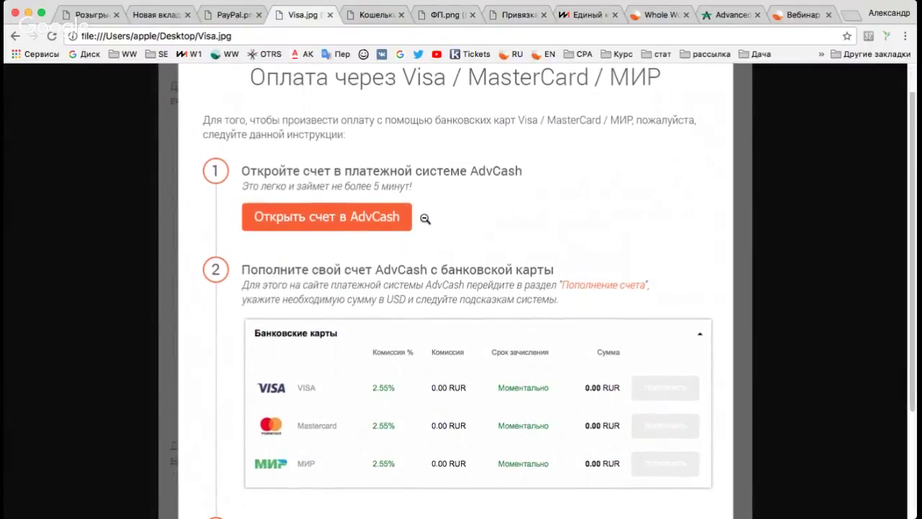
scroll(425, 219, down, 4)
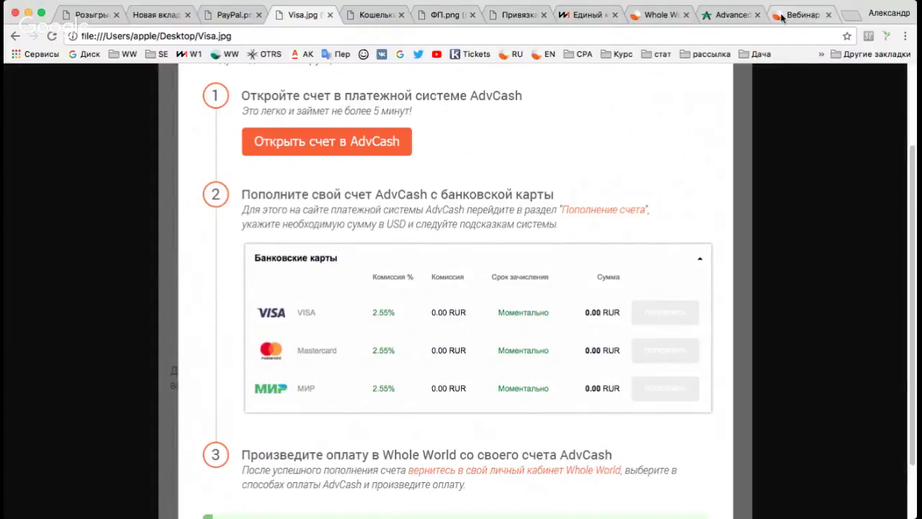
click(739, 15)
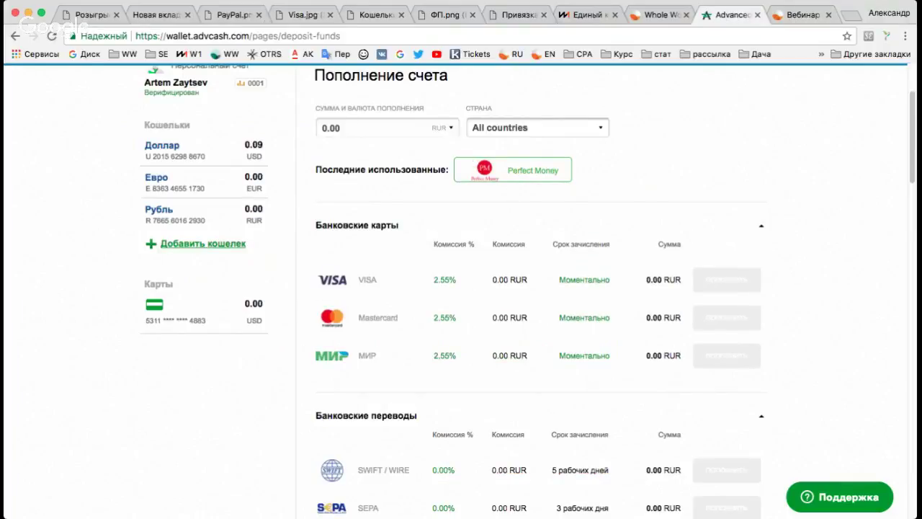
Enter a 100 USD deposit amount and review the card totals: Visa 103.04 USD, МИР 102.62 USD.
click(440, 107)
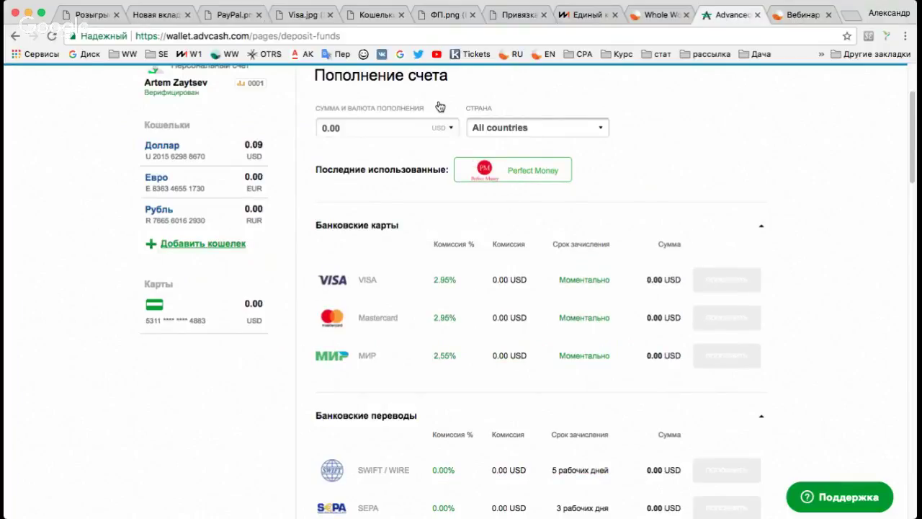
click(351, 128)
text(100)
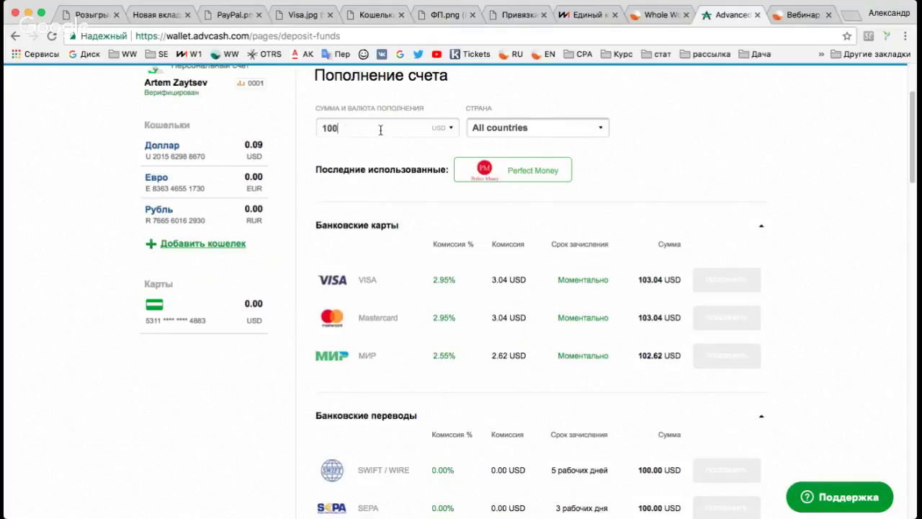
click(695, 144)
scroll(690, 149, up, 2)
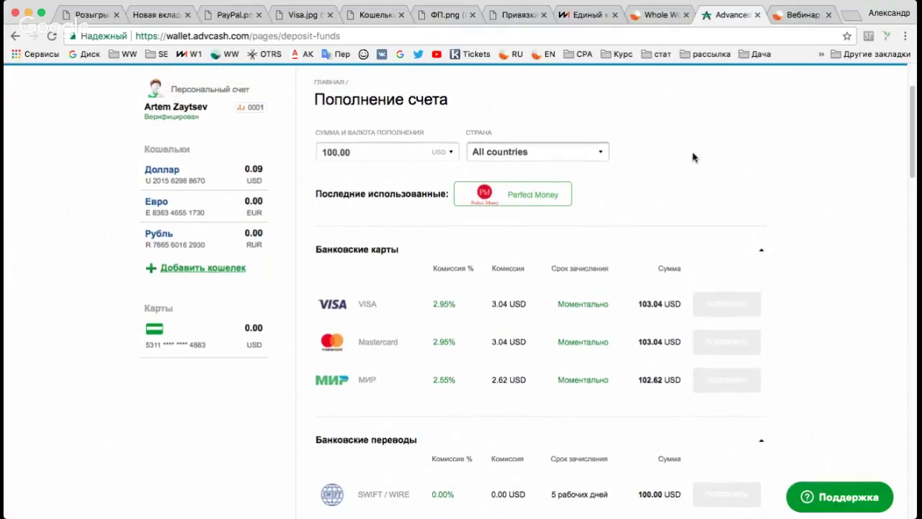
scroll(692, 158, up, 1)
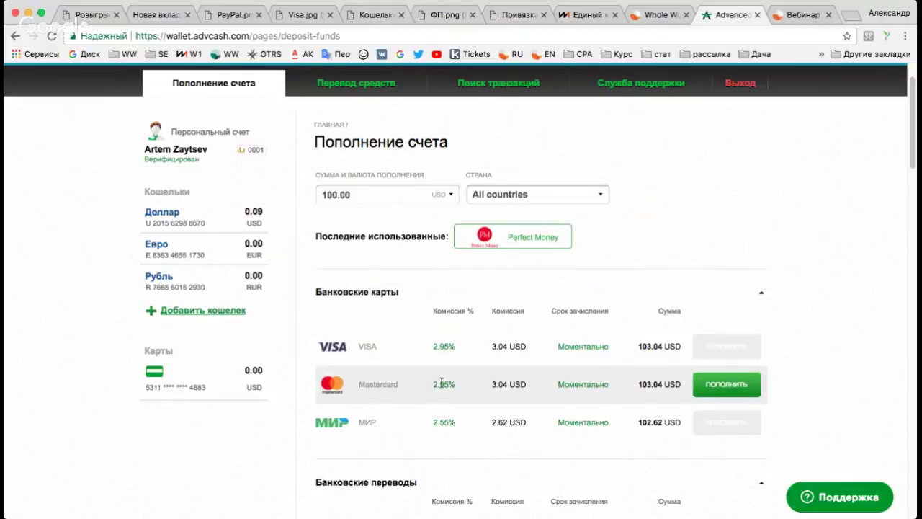
scroll(432, 387, down, 1)
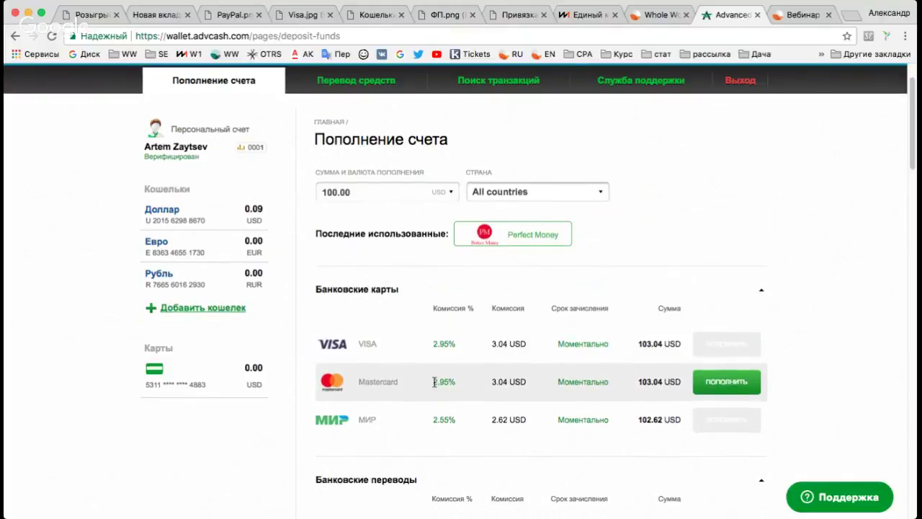
scroll(434, 382, down, 1)
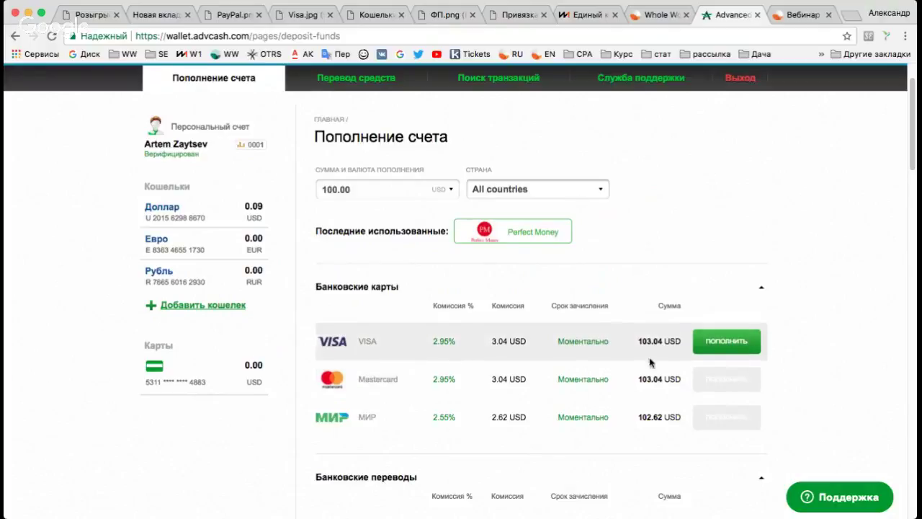
scroll(829, 295, down, 2)
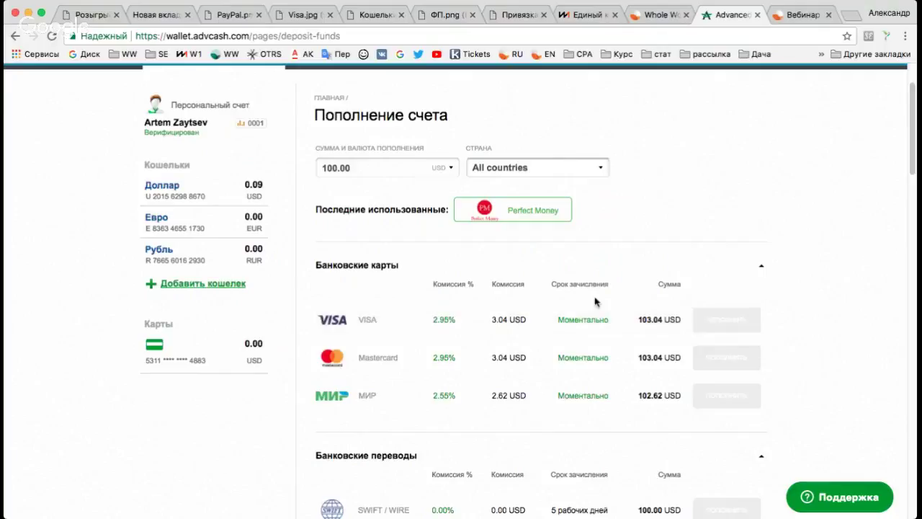
Start a 100 USD Visa top-up and review its confirmation: 103.04 USD sent, 3.04 USD fee.
click(728, 319)
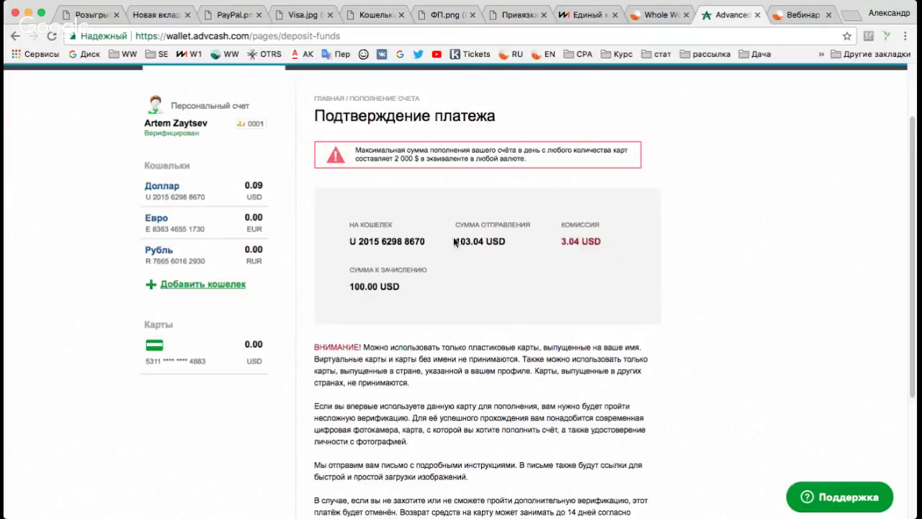
scroll(382, 274, down, 1)
scroll(382, 273, down, 1)
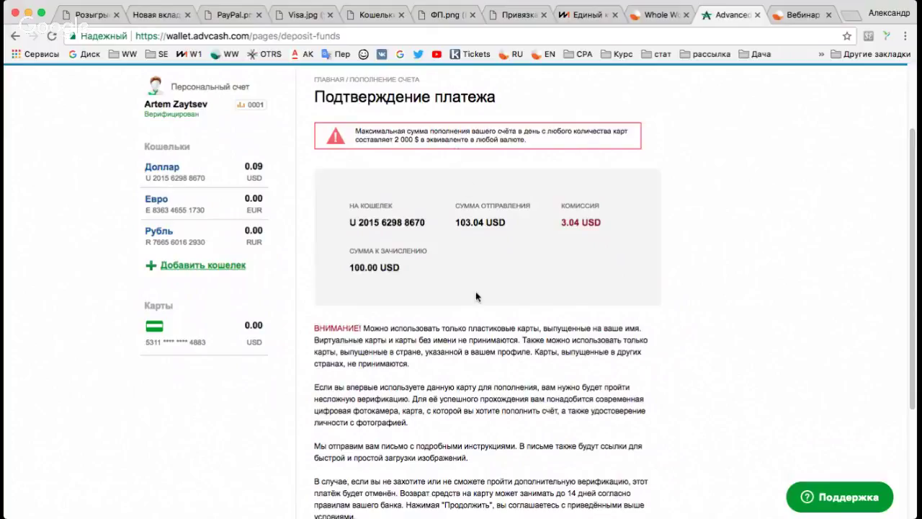
scroll(471, 266, down, 2)
scroll(470, 266, down, 1)
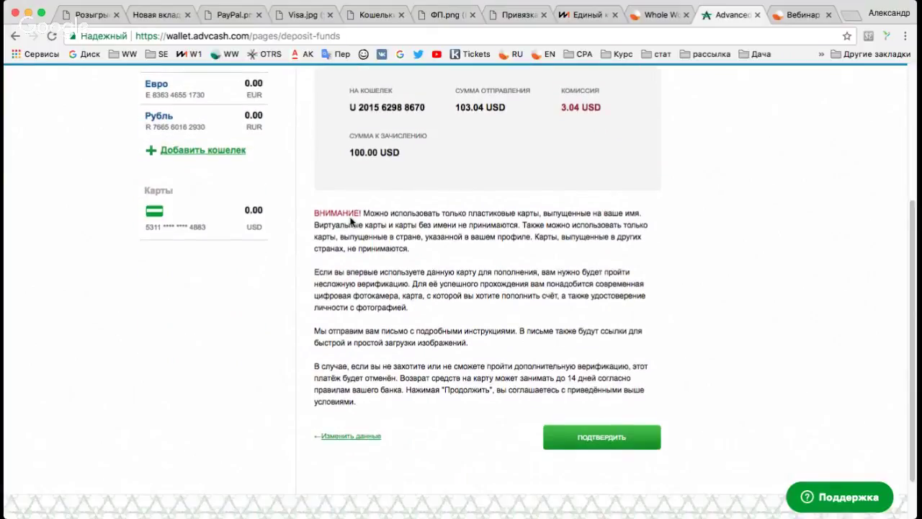
scroll(351, 221, up, 1)
scroll(333, 242, up, 1)
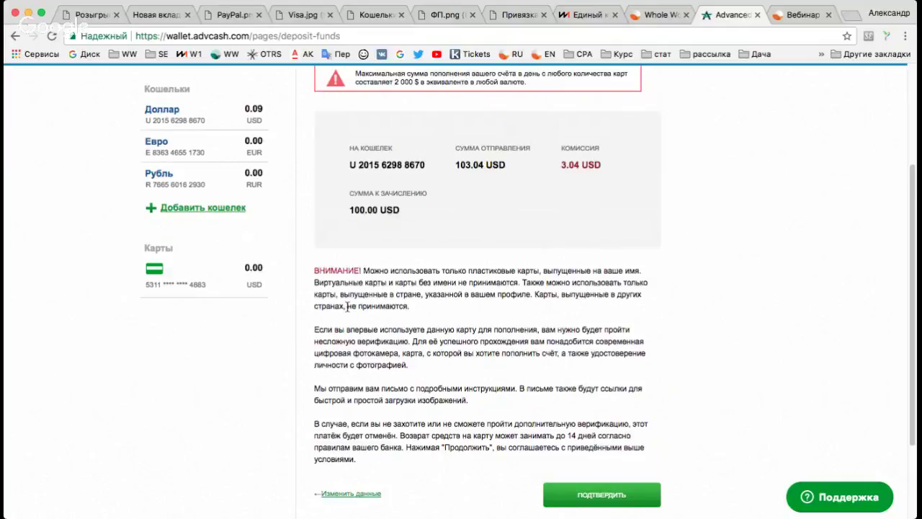
scroll(375, 320, down, 1)
scroll(354, 324, down, 1)
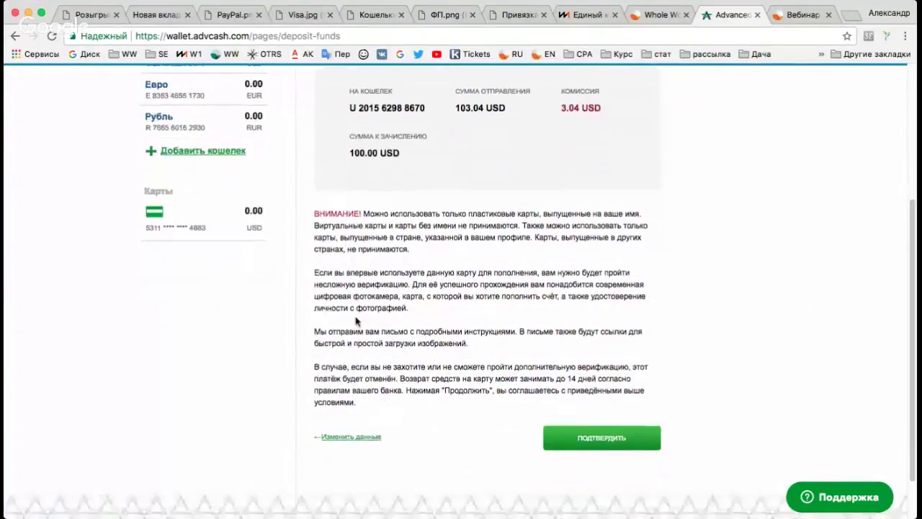
scroll(353, 280, down, 1)
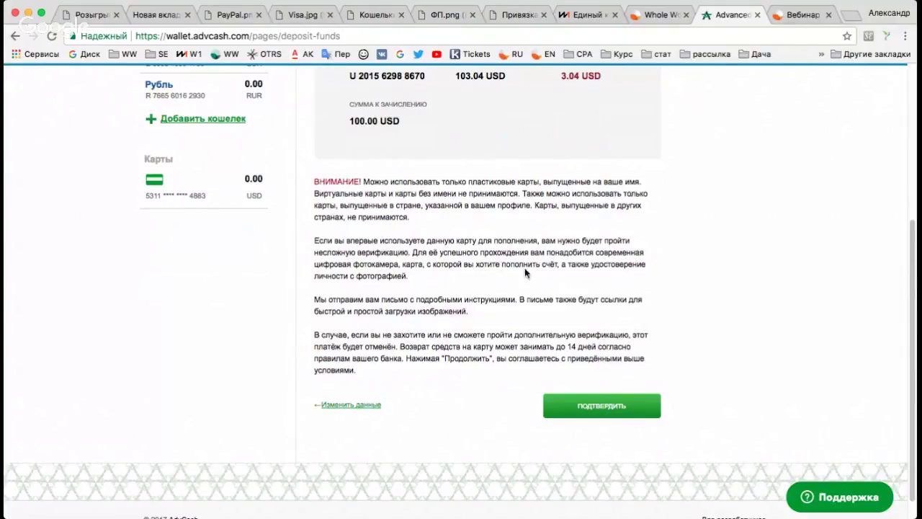
scroll(373, 295, down, 1)
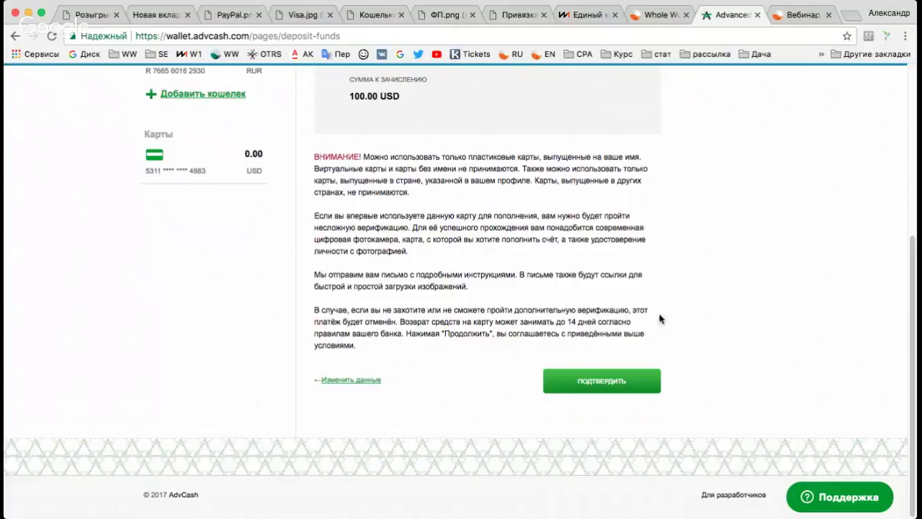
scroll(756, 353, up, 5)
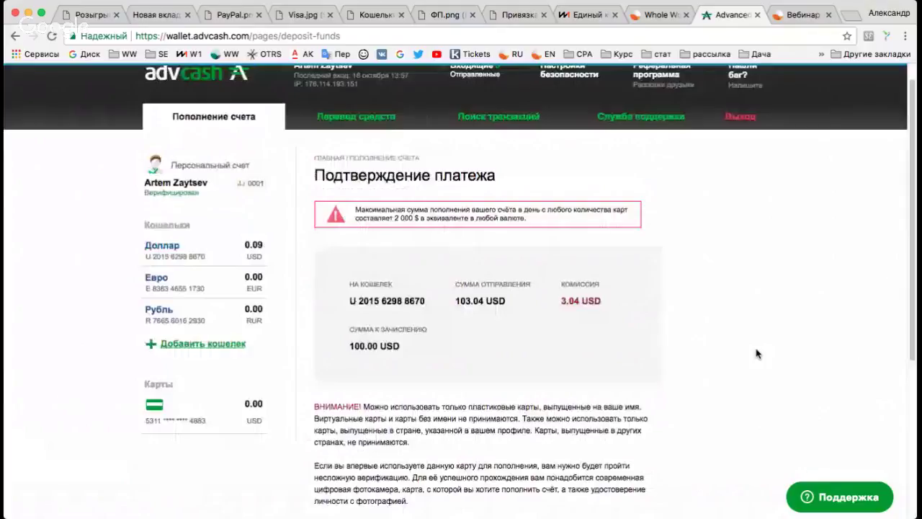
scroll(756, 353, up, 1)
Abandon the unconfirmed payment for the 'Пополнение счета' deposit page, then switch to the PayPal.png tab.
click(229, 141)
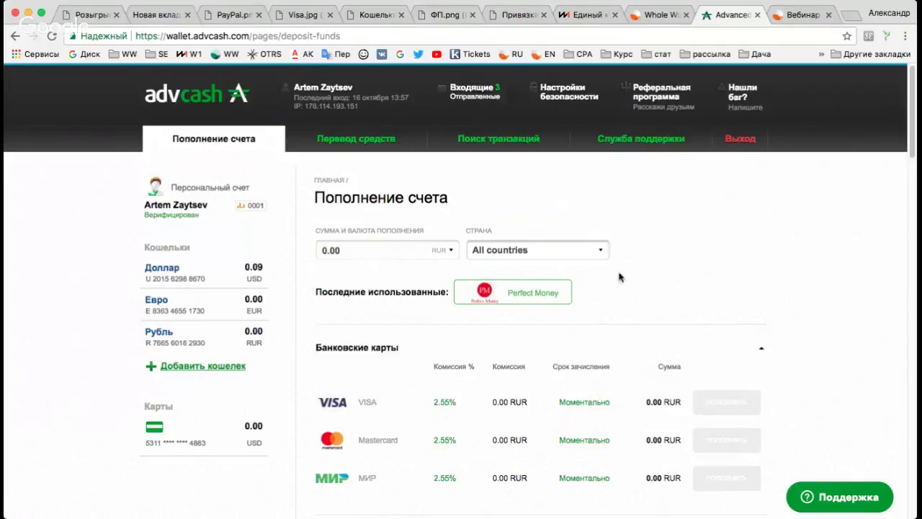
scroll(613, 291, down, 1)
scroll(628, 233, down, 3)
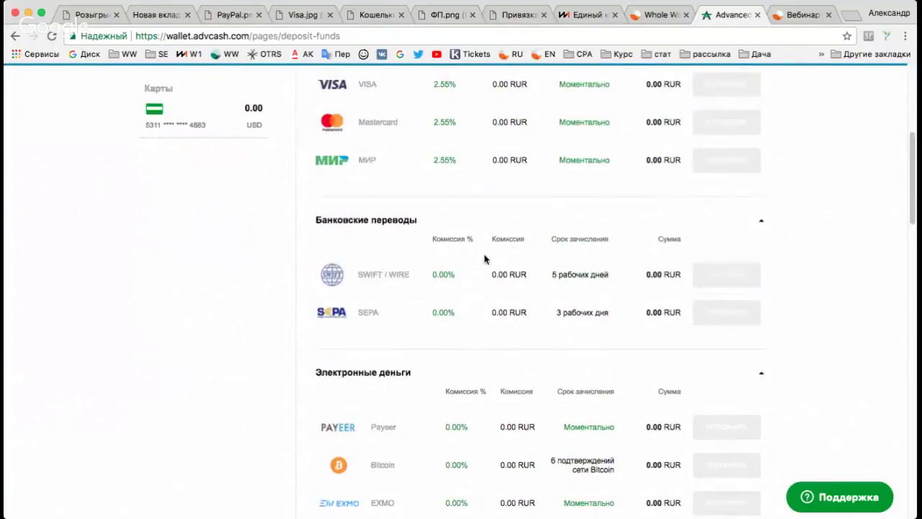
scroll(504, 278, up, 2)
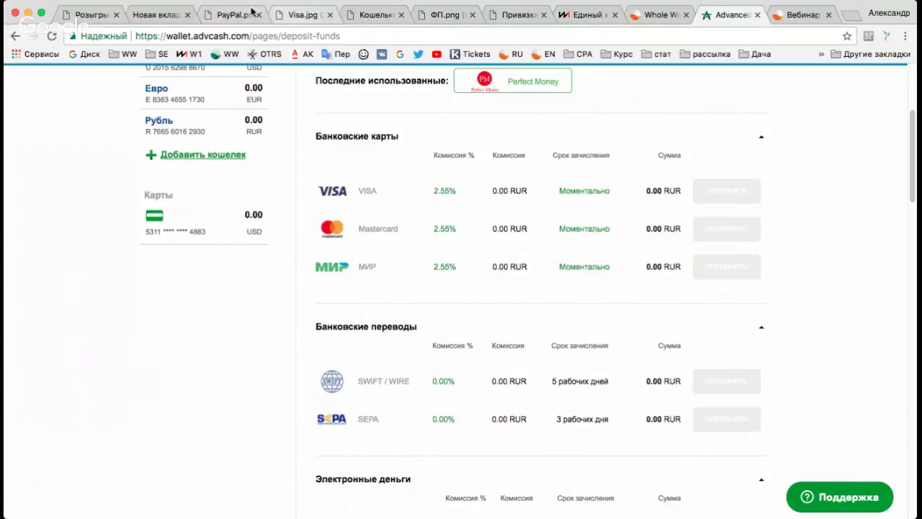
click(232, 14)
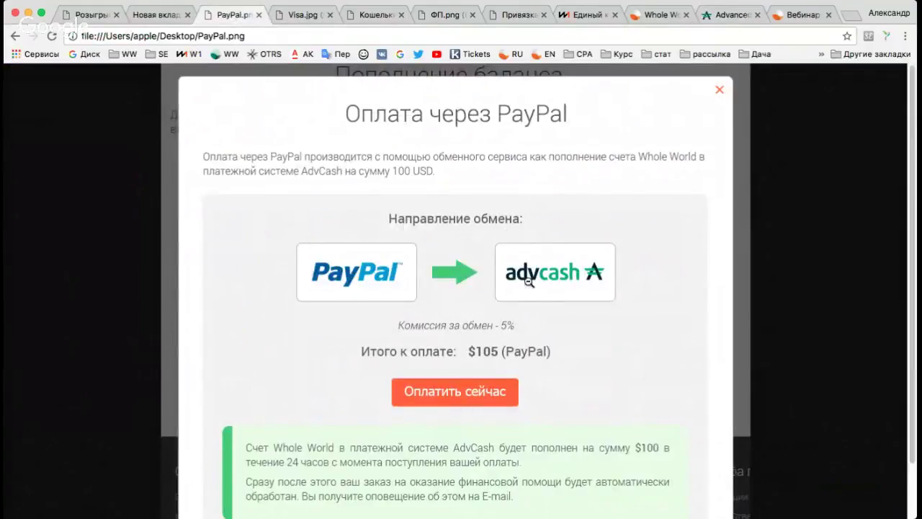
View the PayPal-to-AdvCash exchange screenshot ($105 total, 5% fee) full size and close the empty tab.
click(533, 267)
scroll(533, 266, up, 2)
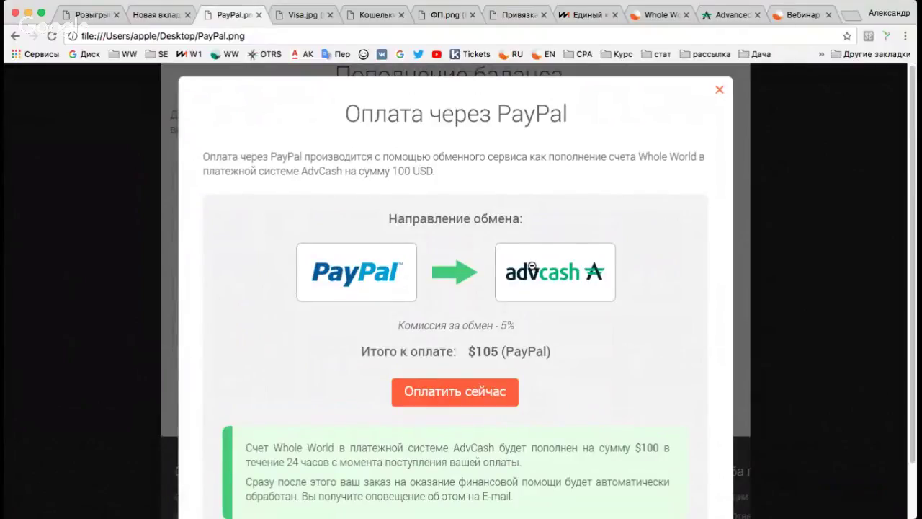
scroll(532, 267, down, 3)
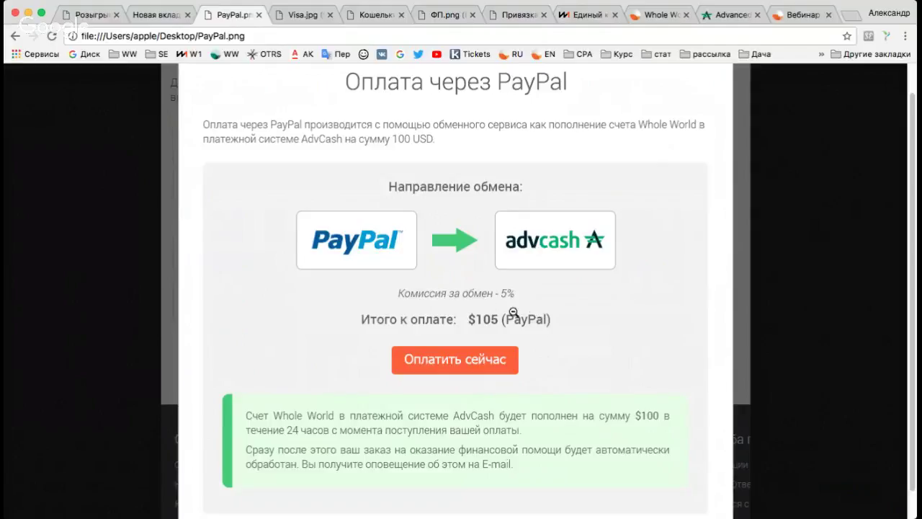
scroll(541, 314, down, 1)
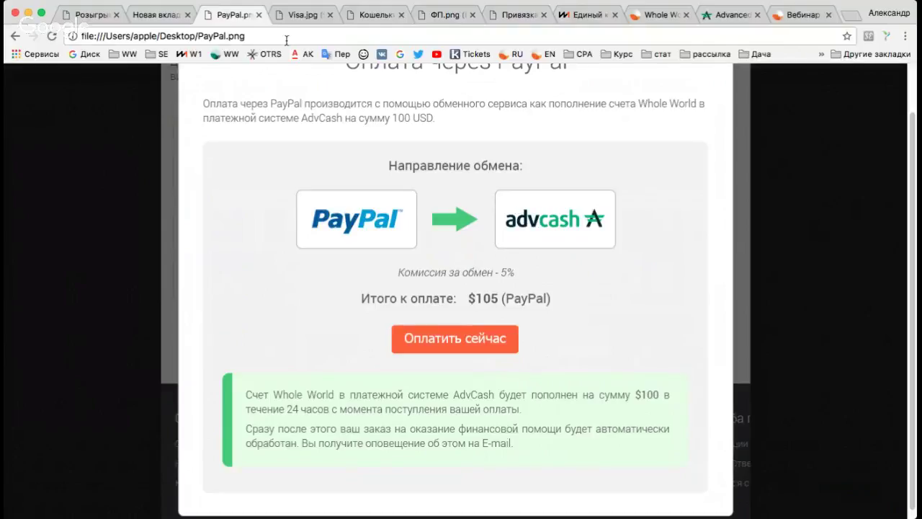
click(188, 14)
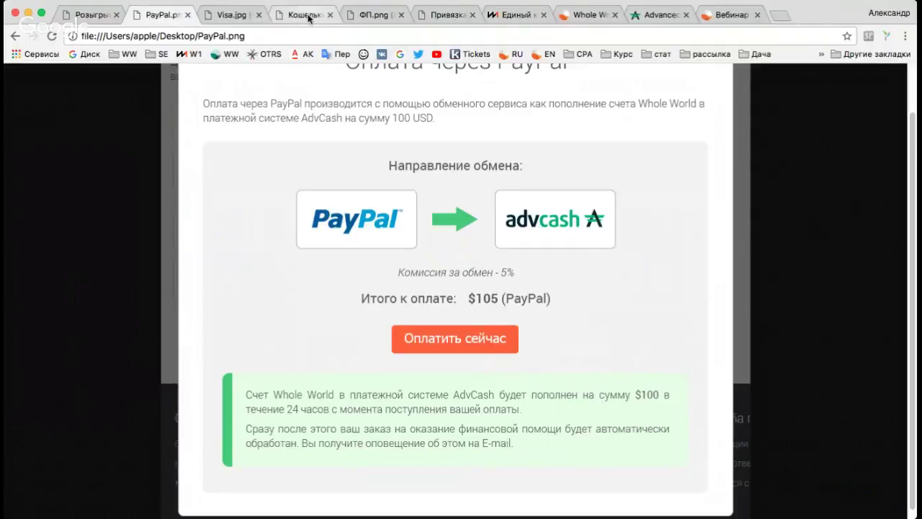
Glance over the Advanced Cash deposit list, then scroll the 'Вебинар' page to its VK comments.
click(651, 13)
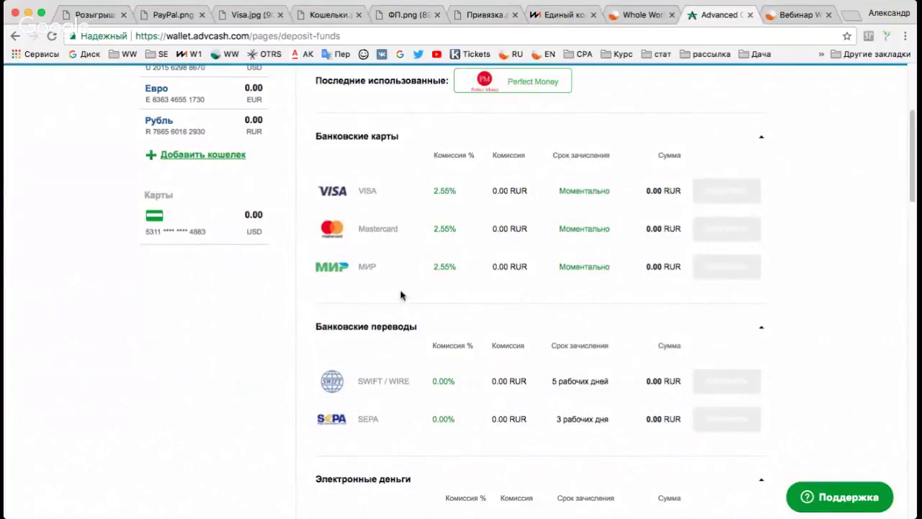
scroll(397, 309, down, 2)
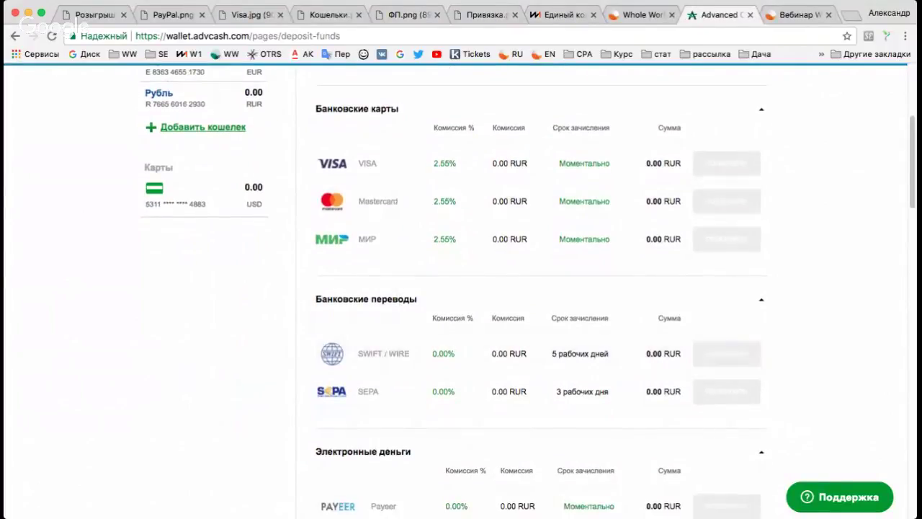
click(804, 14)
scroll(480, 315, down, 10)
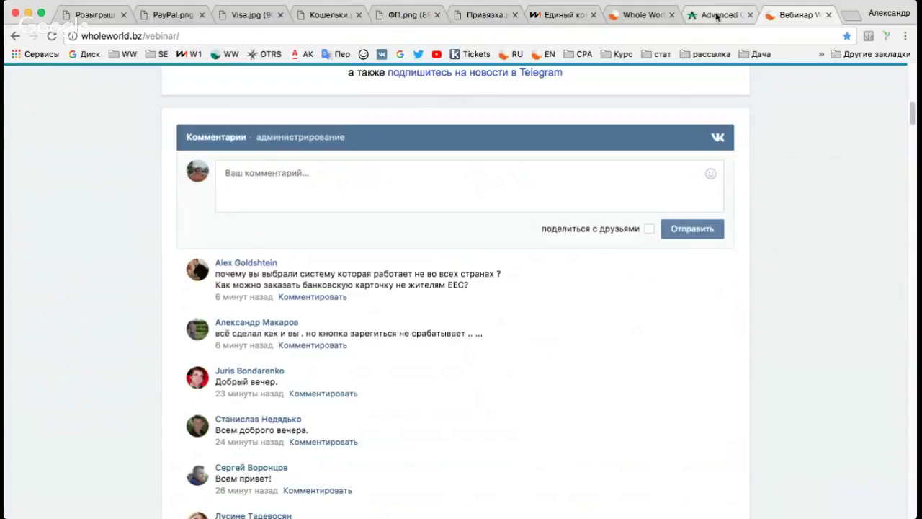
Return to the Advanced Cash deposit page listing Visa, Mastercard and МИР at 2.55%.
click(718, 14)
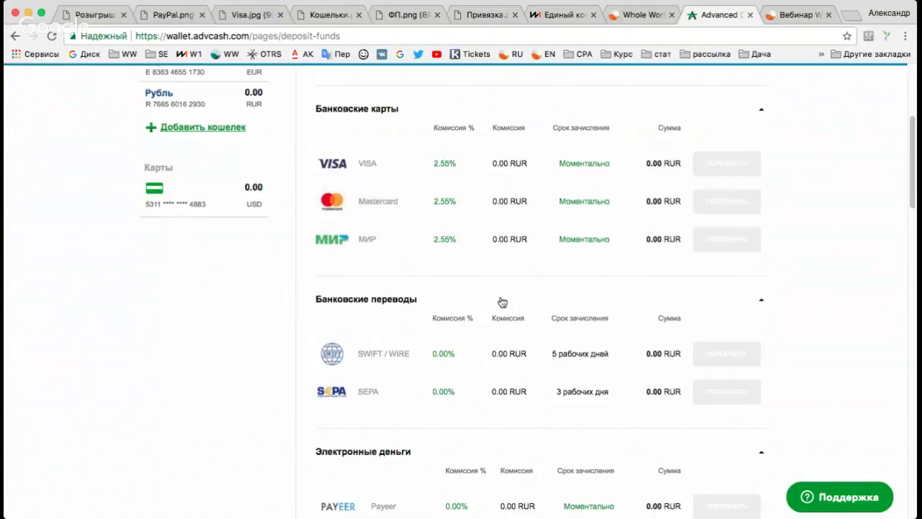
scroll(501, 302, down, 1)
Switch deposit currency to USD and review fees: cards 2.95%, Bitcoin 0.00%, QIWI 5.95%.
scroll(502, 301, down, 1)
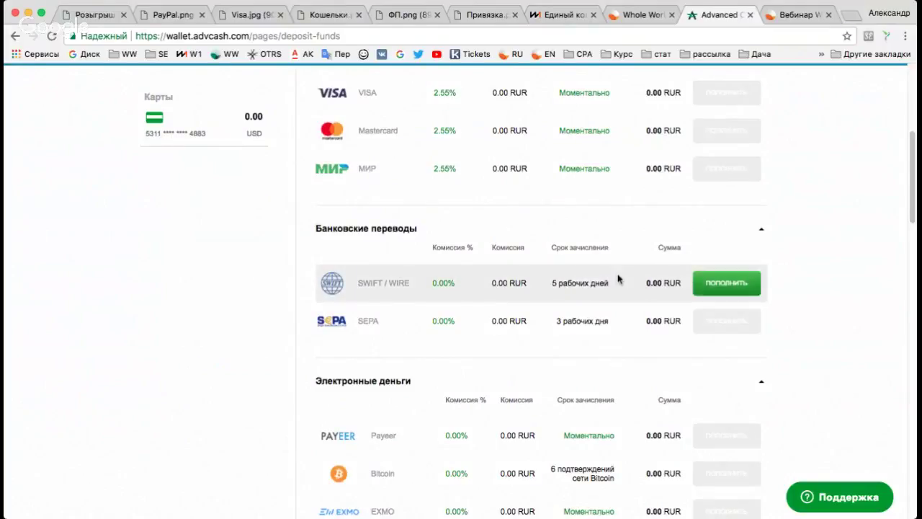
scroll(593, 281, up, 5)
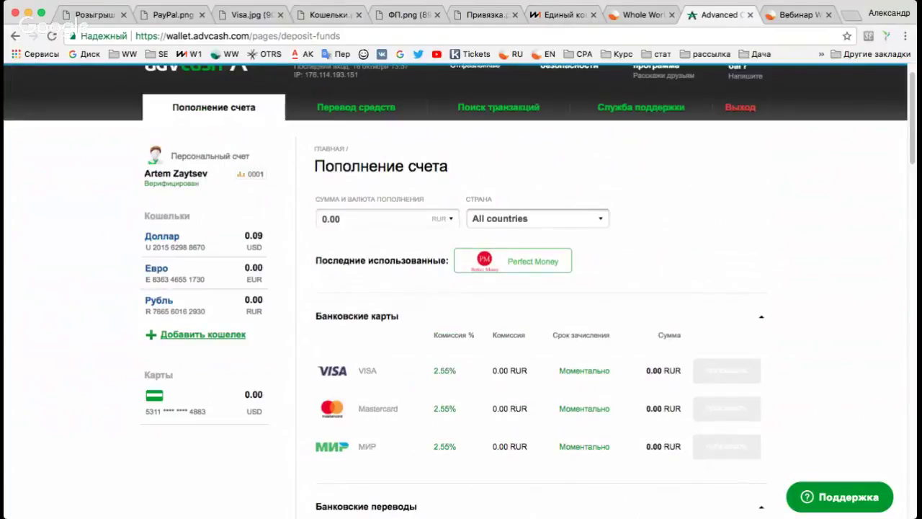
scroll(713, 339, down, 4)
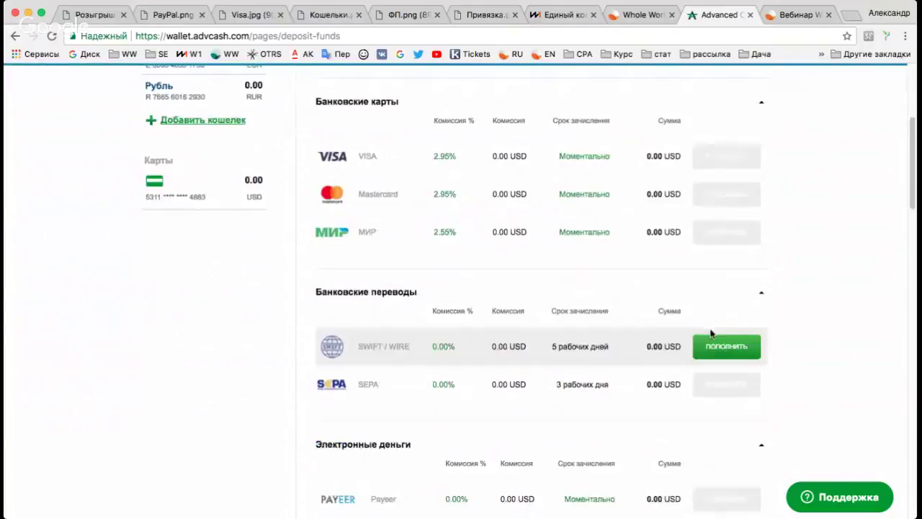
scroll(648, 335, down, 1)
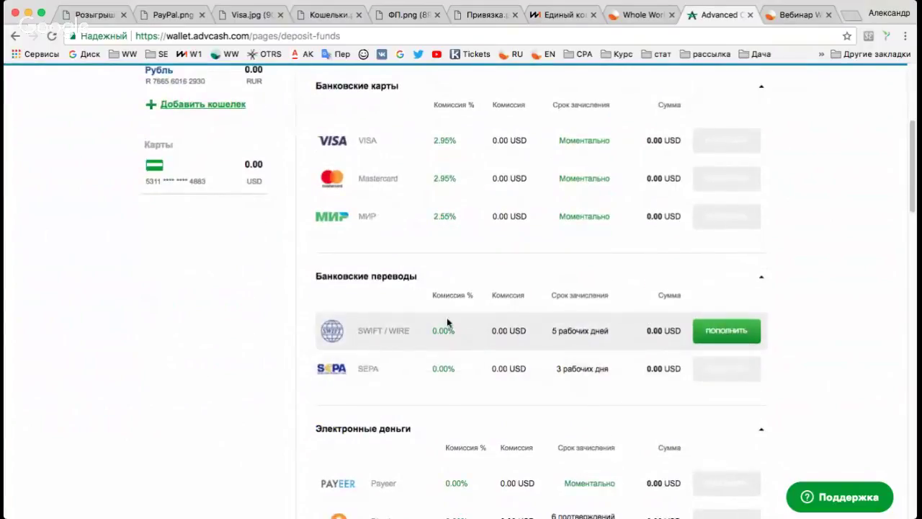
scroll(379, 307, down, 1)
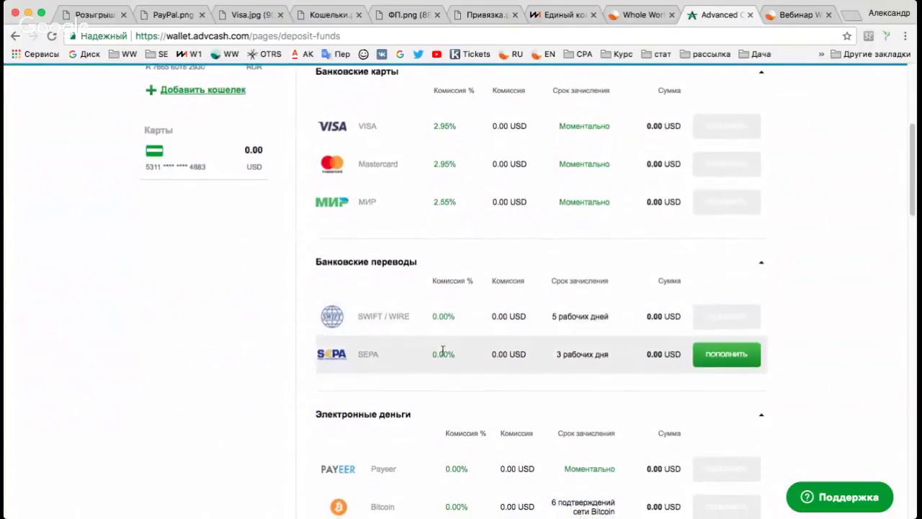
scroll(411, 342, down, 1)
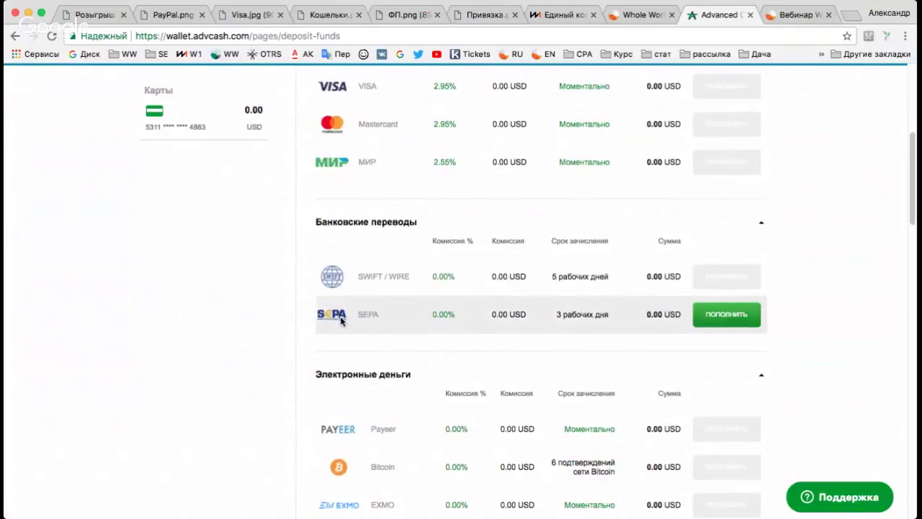
scroll(341, 319, down, 1)
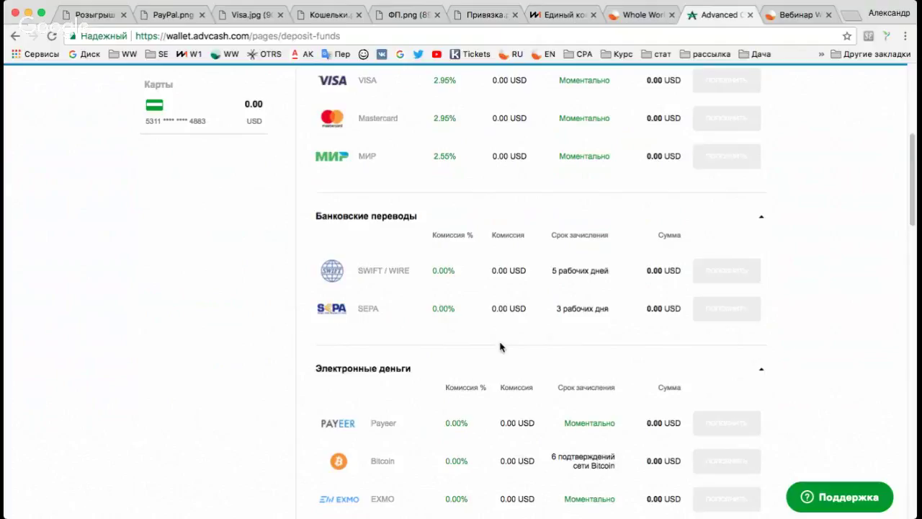
scroll(403, 314, down, 1)
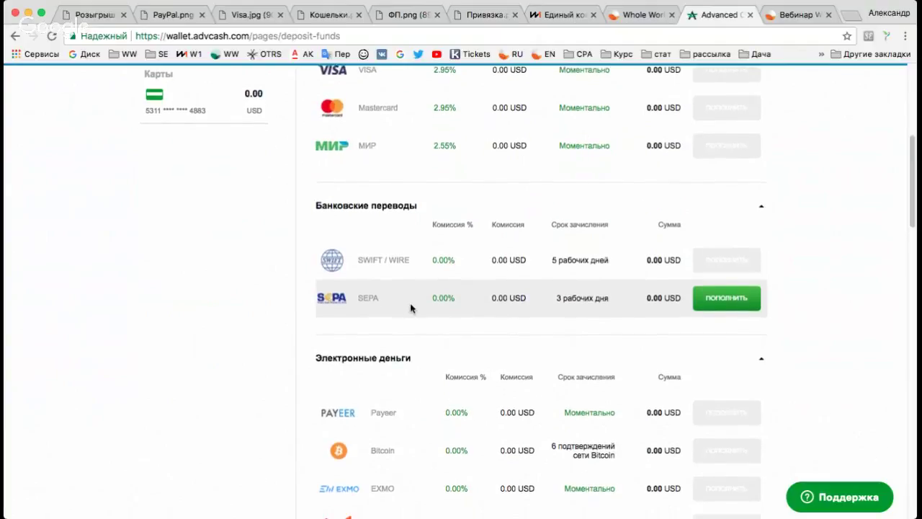
scroll(409, 303, down, 2)
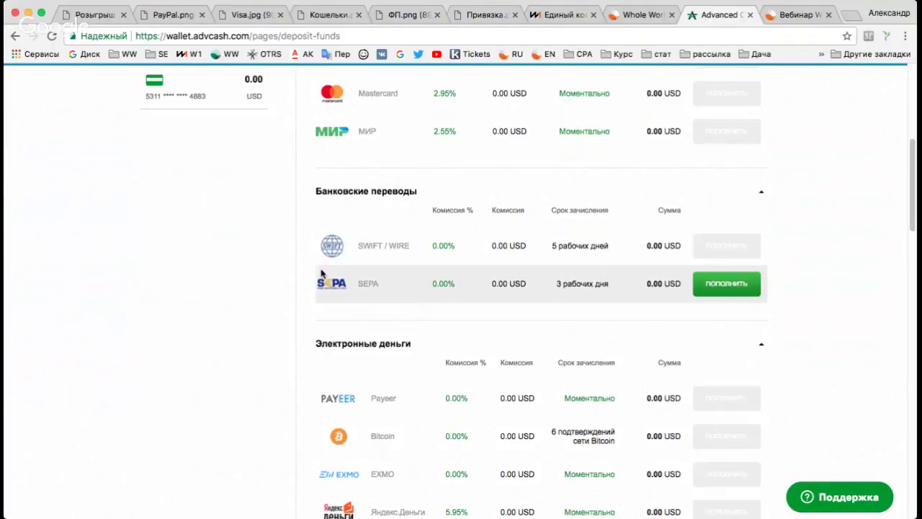
scroll(325, 295, down, 10)
scroll(374, 115, up, 3)
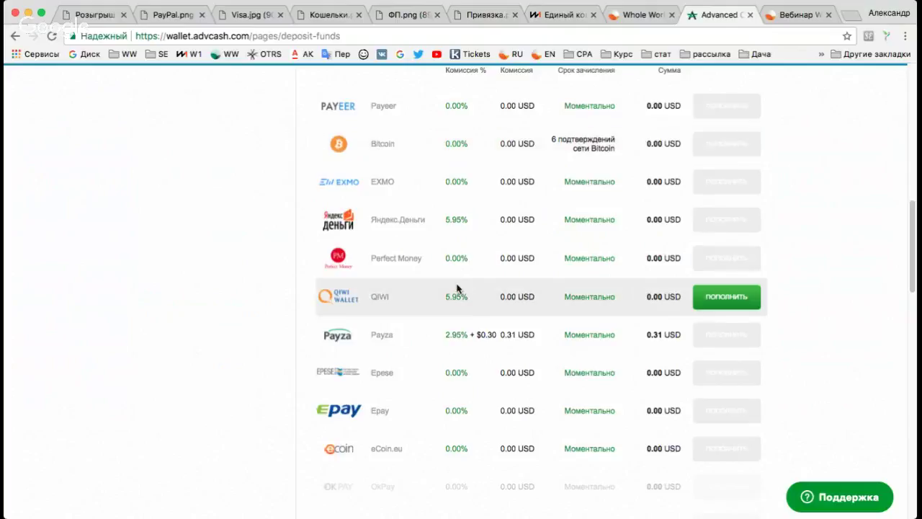
scroll(461, 294, up, 2)
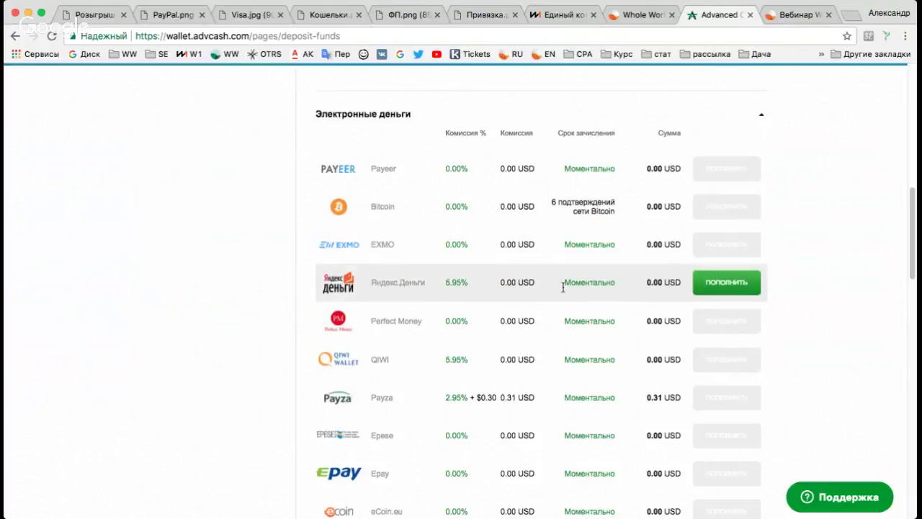
scroll(414, 279, down, 1)
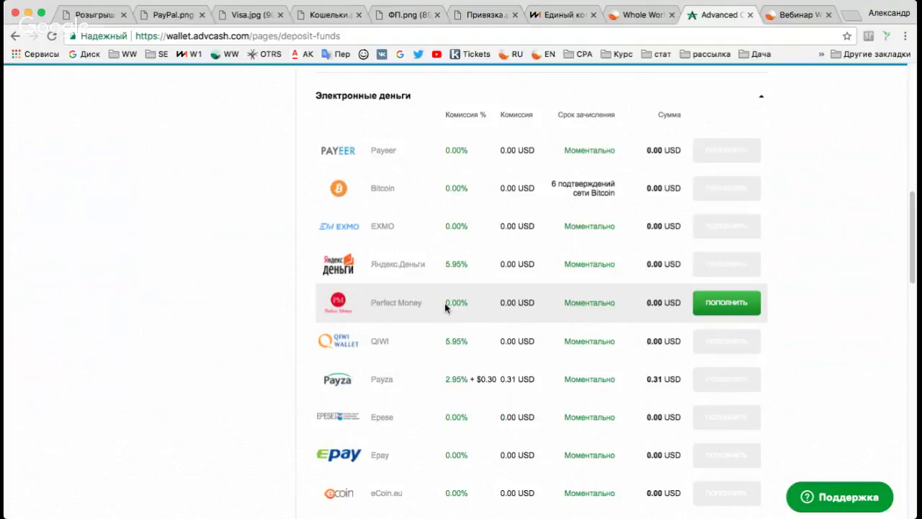
scroll(426, 306, down, 1)
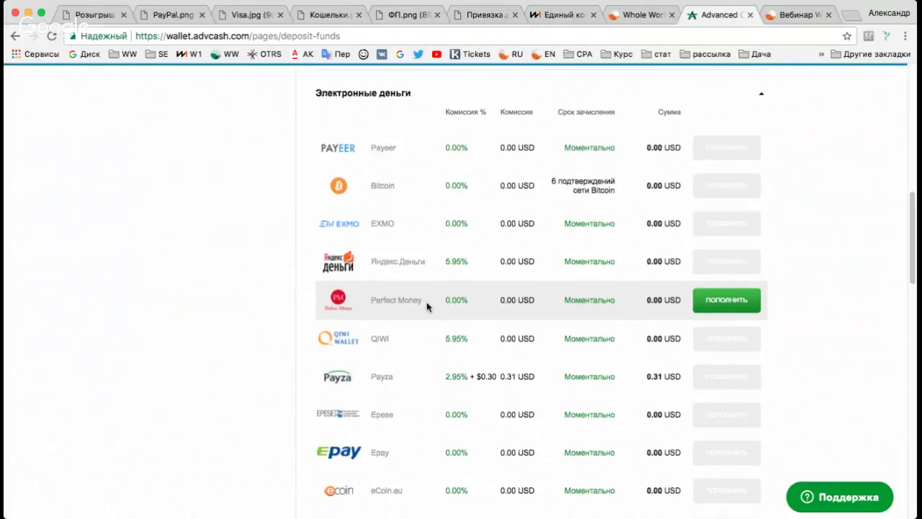
scroll(428, 300, down, 1)
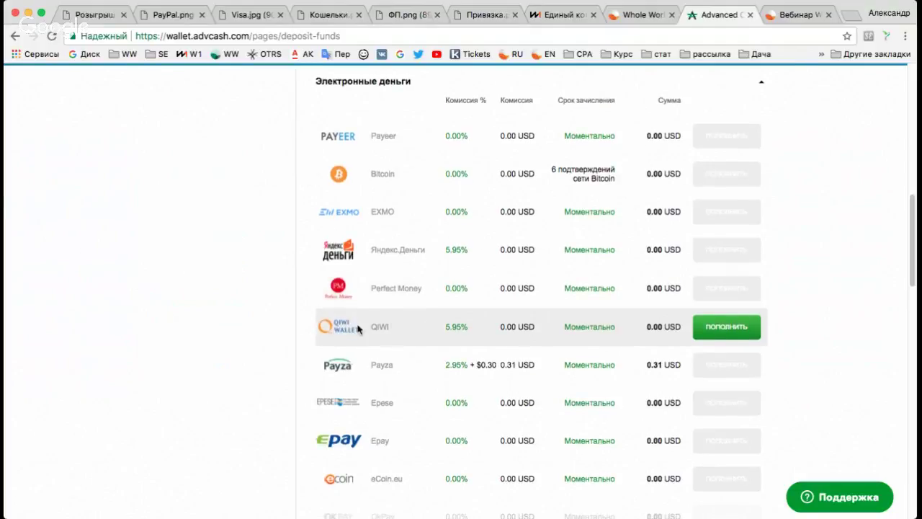
Scroll down the deposit page to the Наличные cash deposit section.
scroll(358, 328, down, 1)
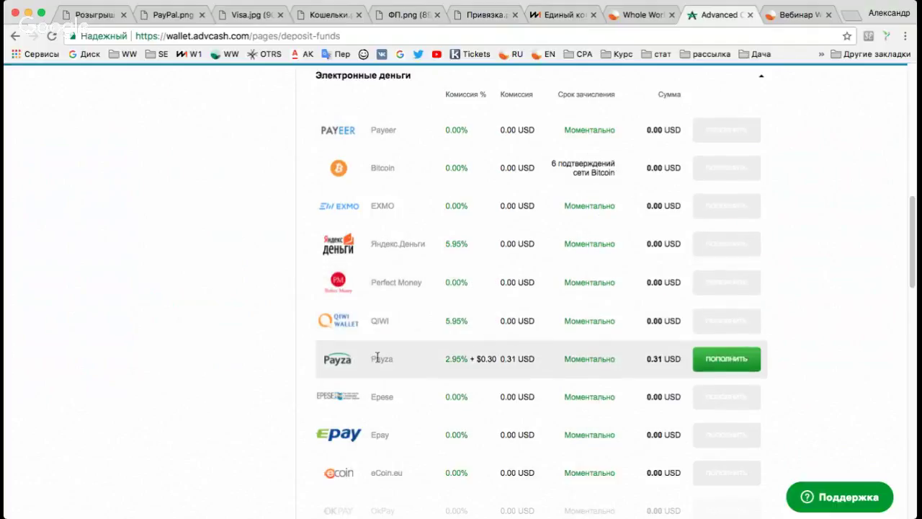
scroll(373, 360, down, 1)
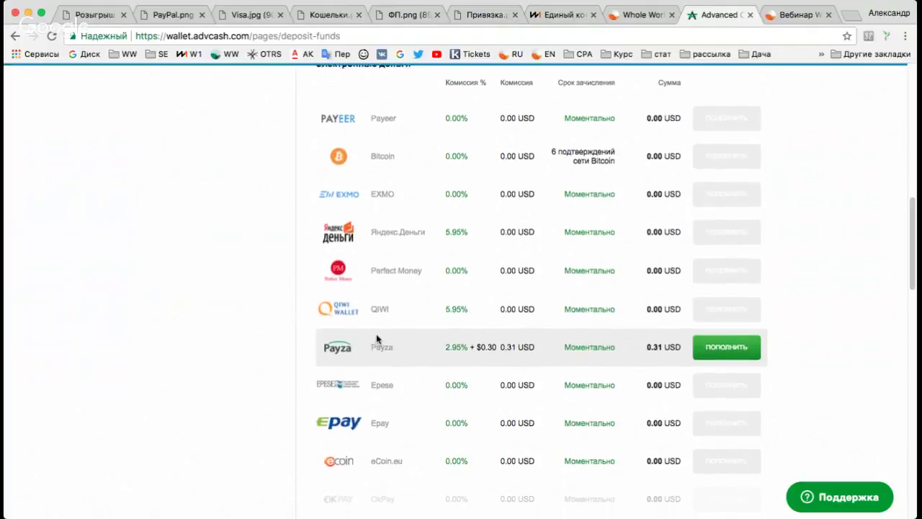
scroll(375, 331, down, 1)
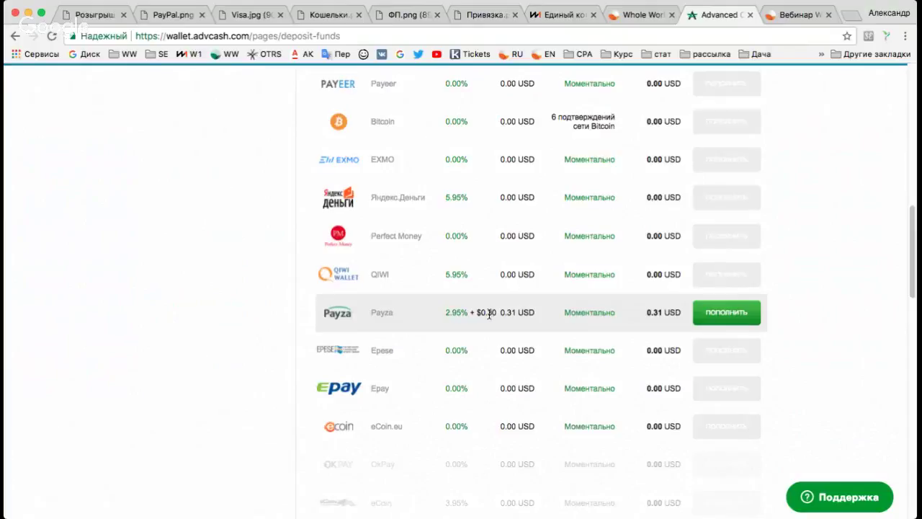
scroll(370, 324, down, 1)
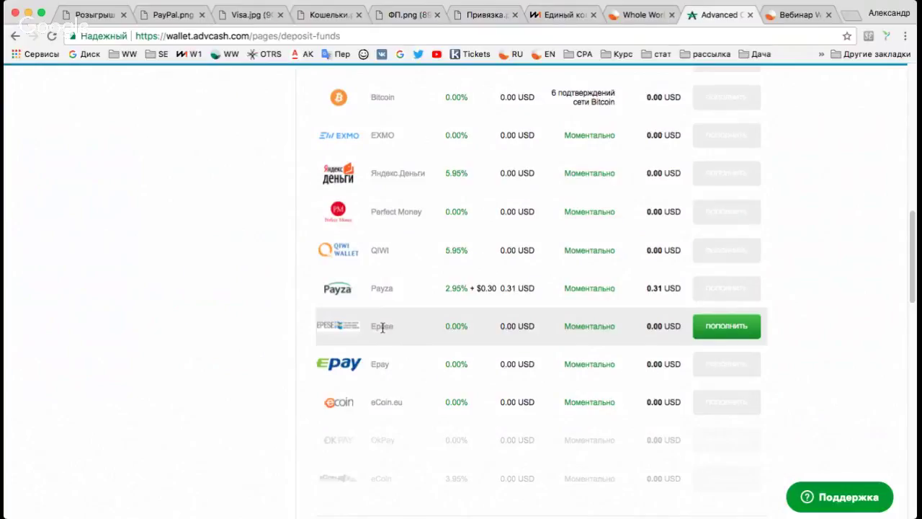
scroll(383, 328, down, 1)
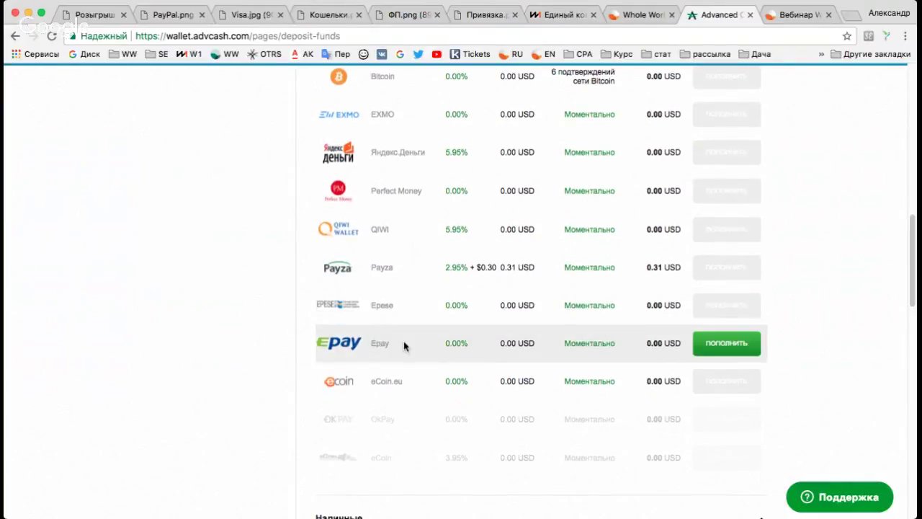
scroll(347, 380, down, 1)
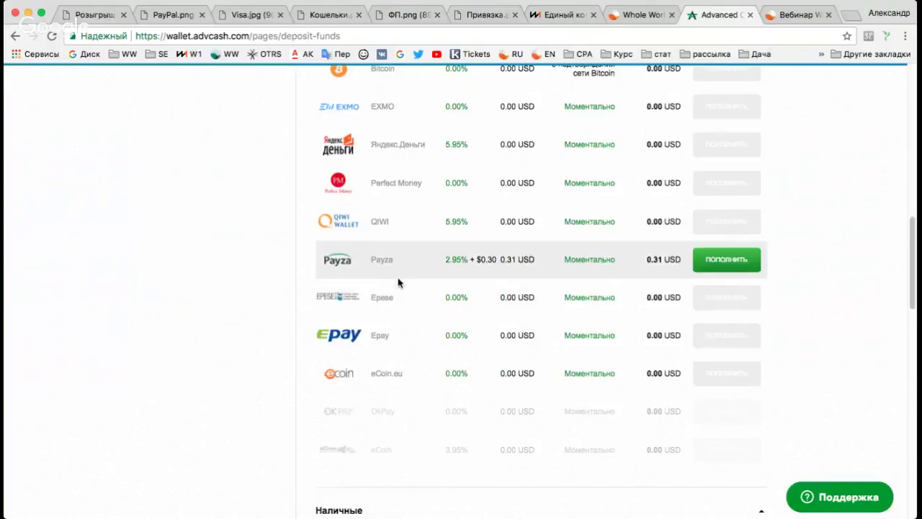
scroll(396, 225, down, 2)
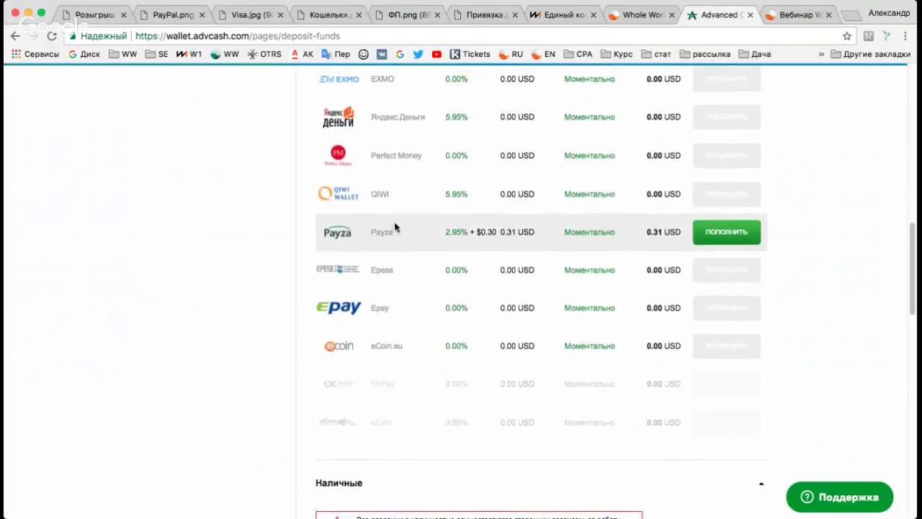
scroll(395, 228, down, 5)
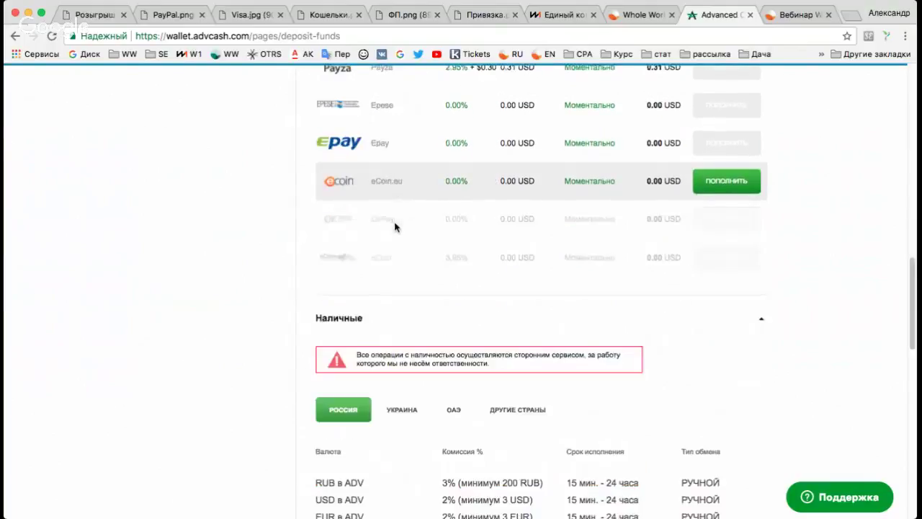
scroll(394, 228, down, 3)
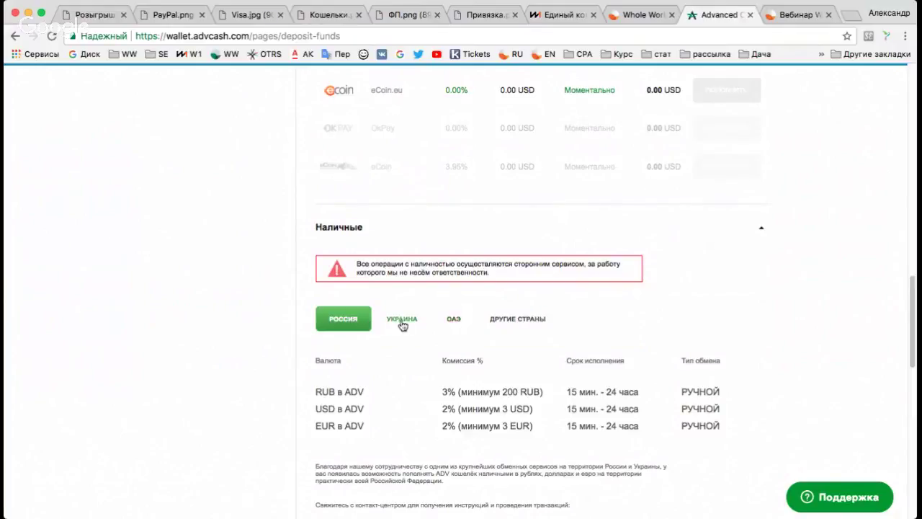
Compare cash rates for the UAE and Ukraine, settling on Russia: 3% RUB, 2% USD and EUR.
click(496, 325)
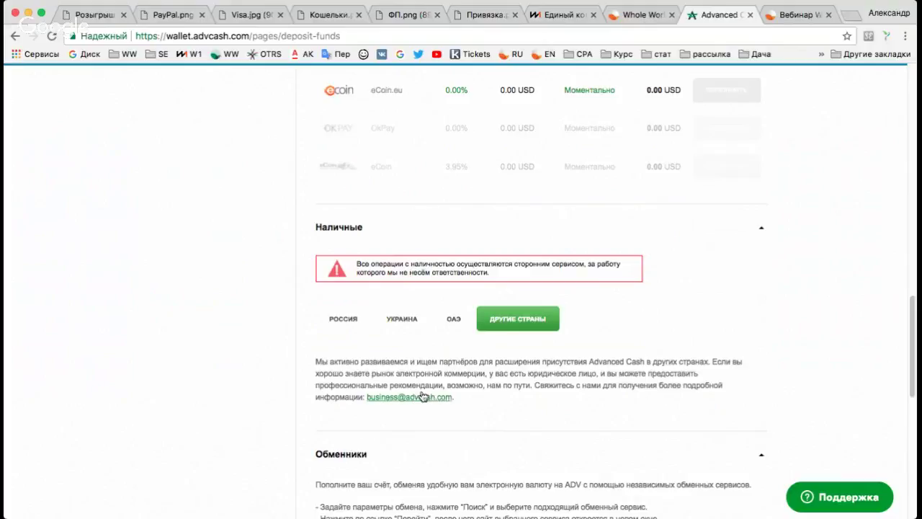
click(451, 323)
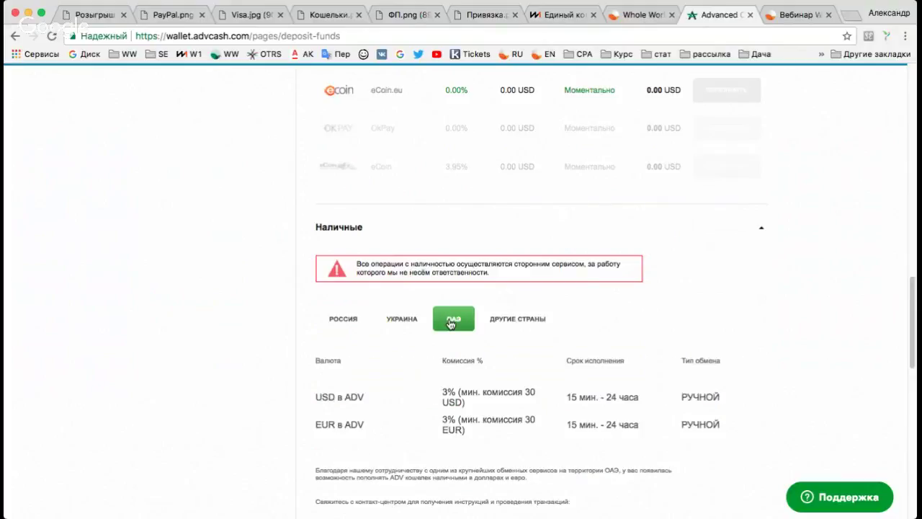
click(342, 323)
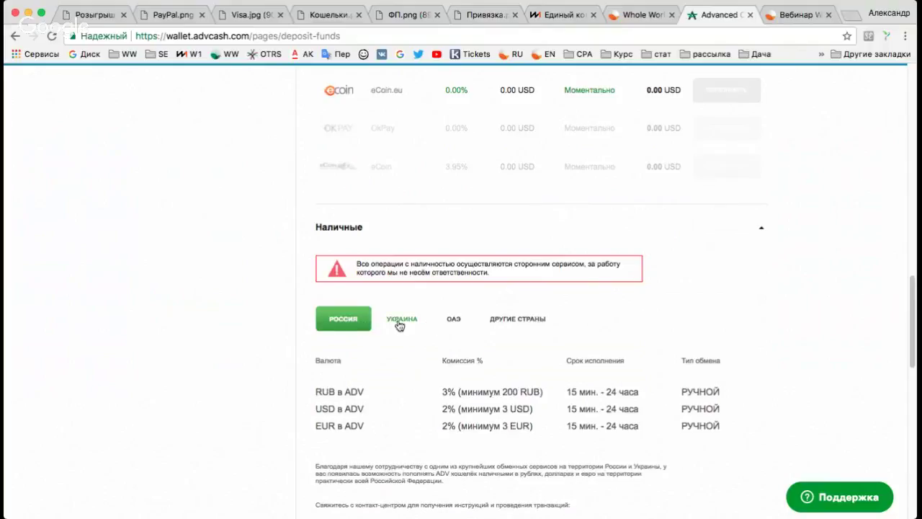
click(408, 324)
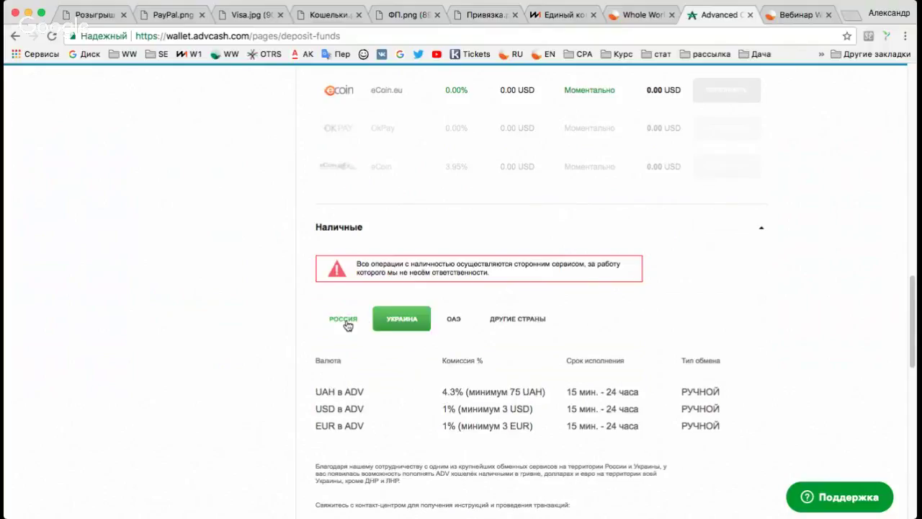
click(347, 326)
scroll(344, 317, down, 4)
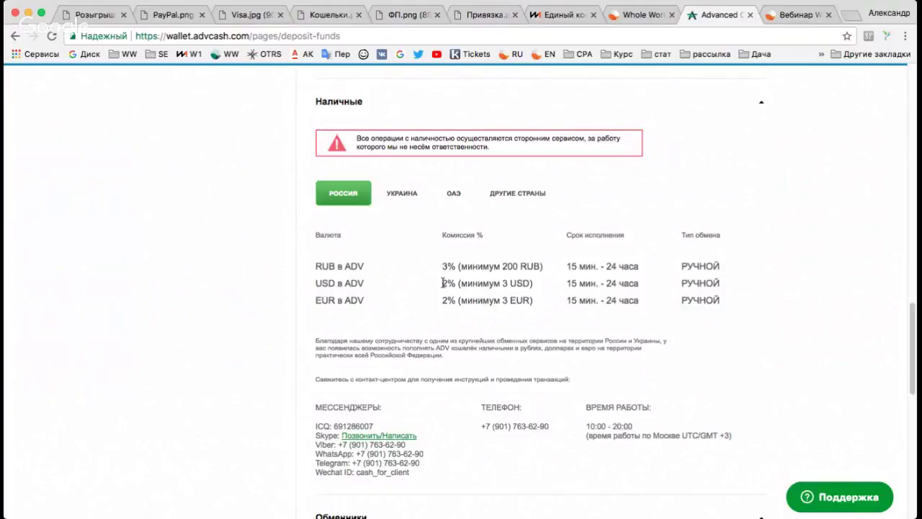
Scroll past Russia's contact details to the Обменники search for PayPal USD into a USD wallet.
click(484, 287)
scroll(472, 314, down, 1)
scroll(471, 315, down, 1)
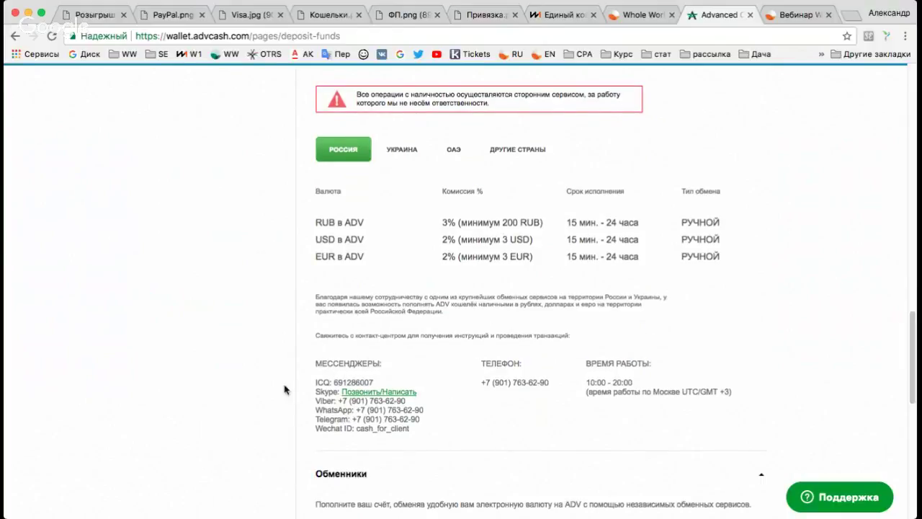
click(388, 395)
scroll(478, 299, down, 5)
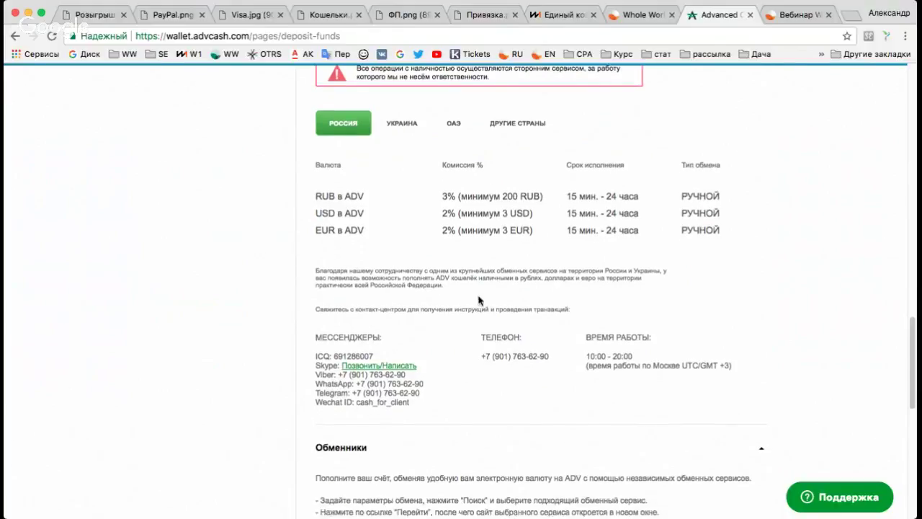
scroll(417, 301, up, 3)
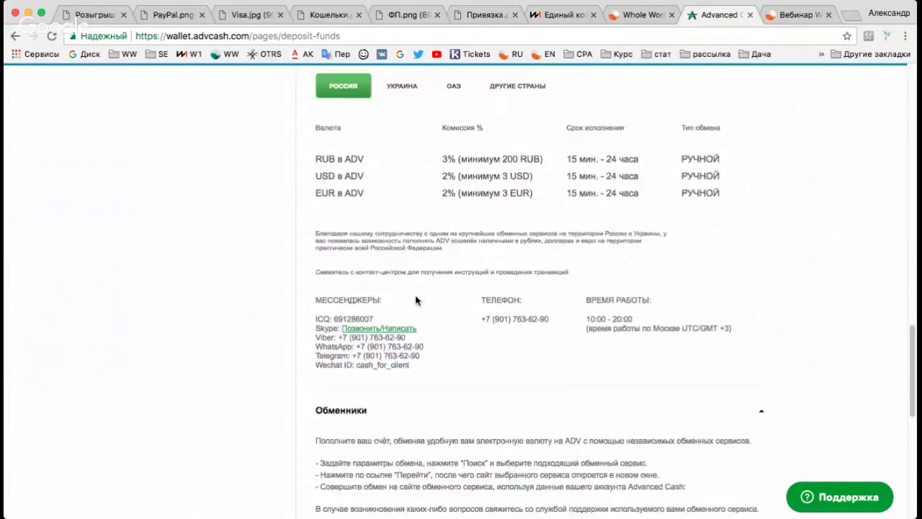
scroll(339, 328, down, 2)
scroll(338, 328, down, 6)
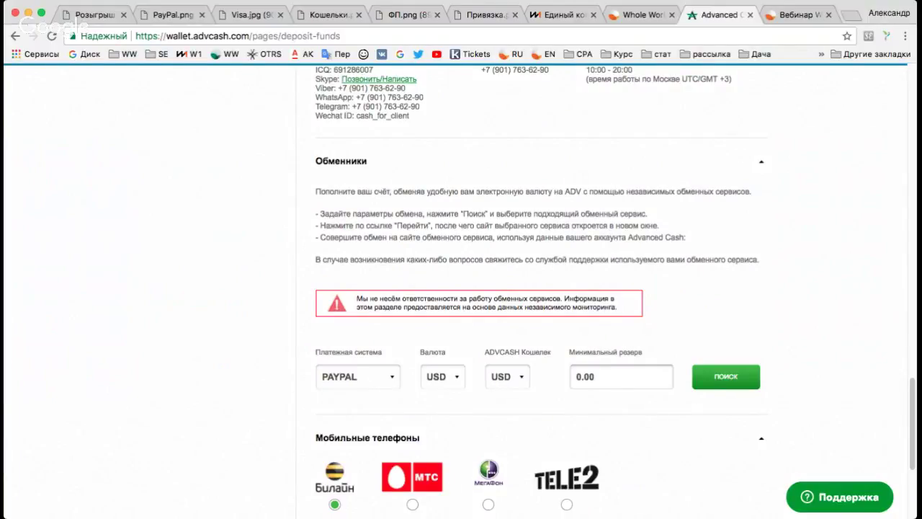
Search exchangers for WESTERN UNION with a 100.00 minimum reserve.
click(366, 422)
scroll(449, 328, down, 1)
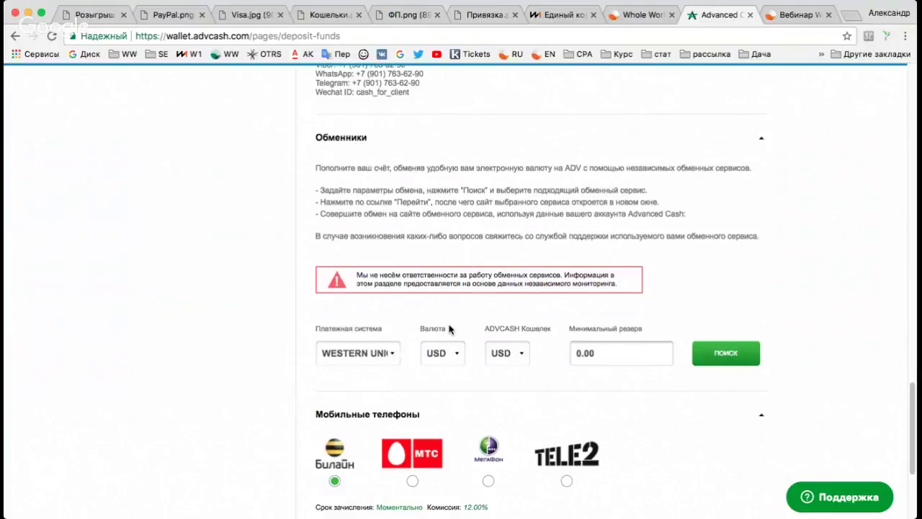
scroll(449, 329, down, 2)
click(610, 306)
text(1000)
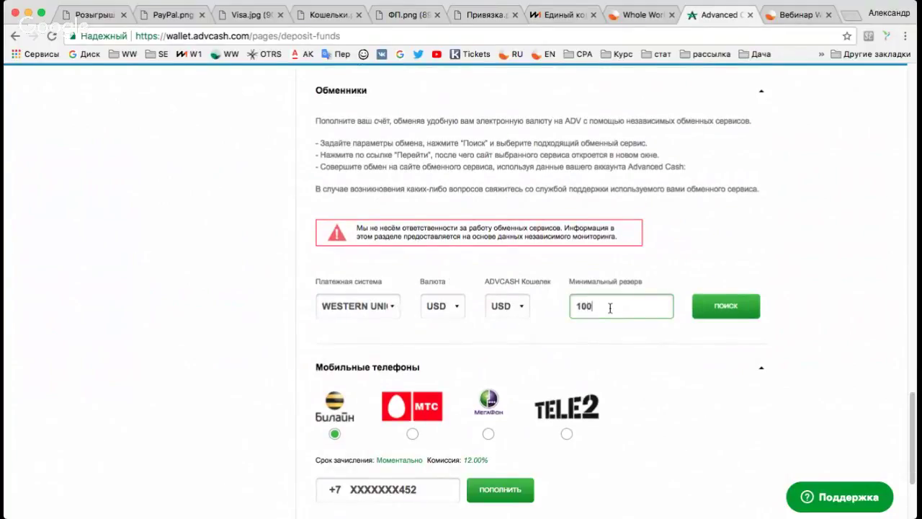
click(724, 307)
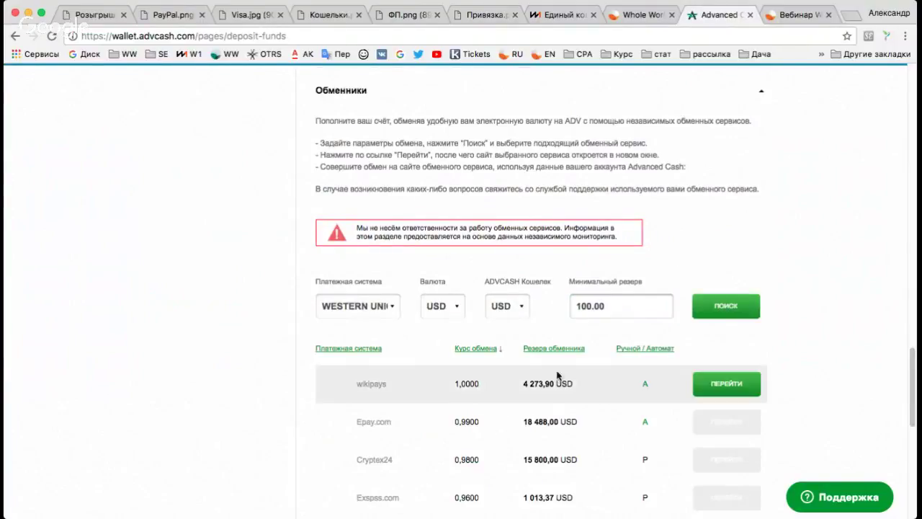
Scroll the Western Union USD offers, from wikipays at 1.0000 down to Vsego.KZ at 0.9259.
scroll(363, 396, down, 1)
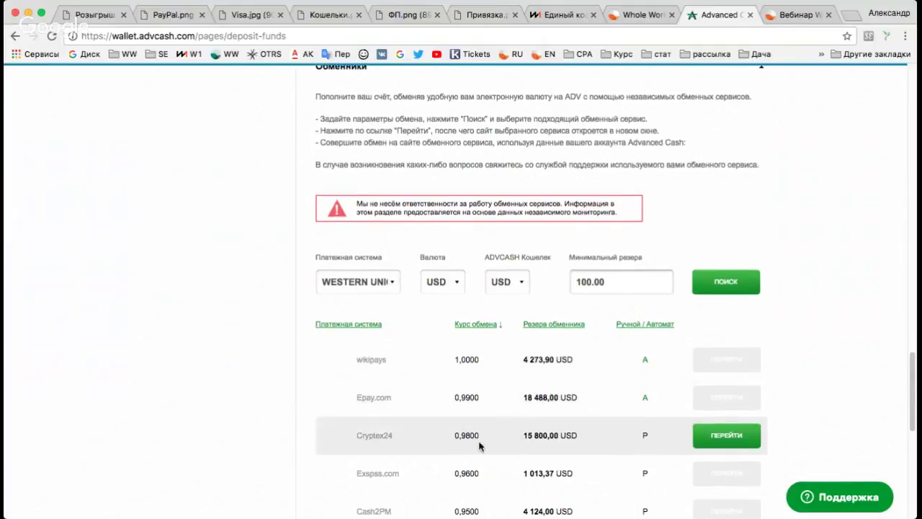
scroll(547, 379, down, 3)
scroll(547, 380, down, 5)
scroll(590, 266, up, 9)
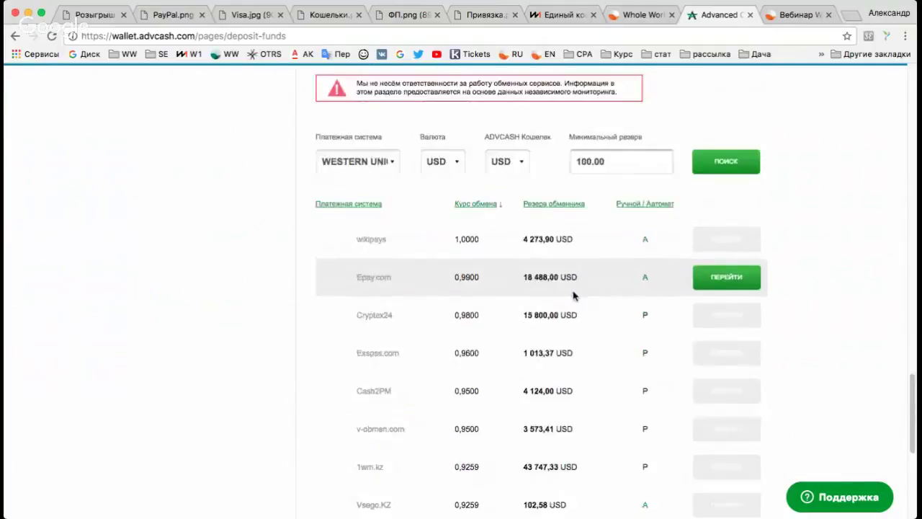
scroll(530, 329, down, 7)
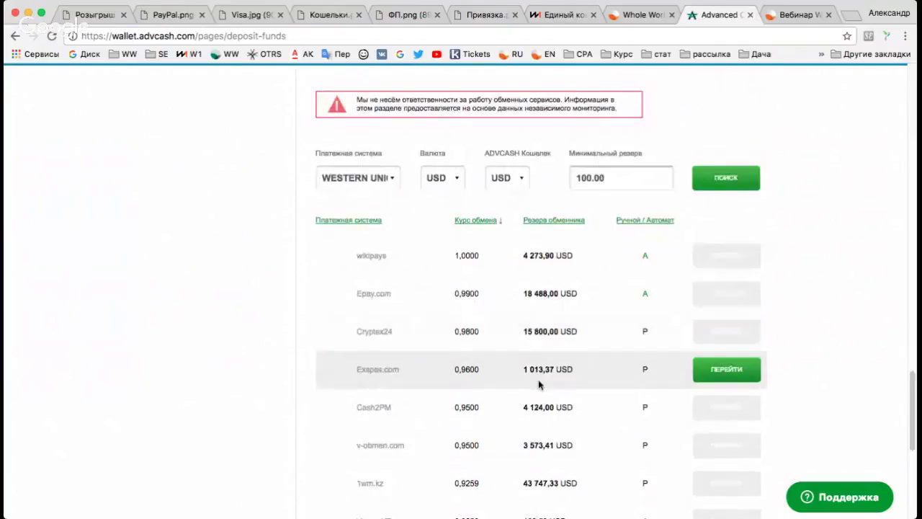
scroll(548, 350, down, 3)
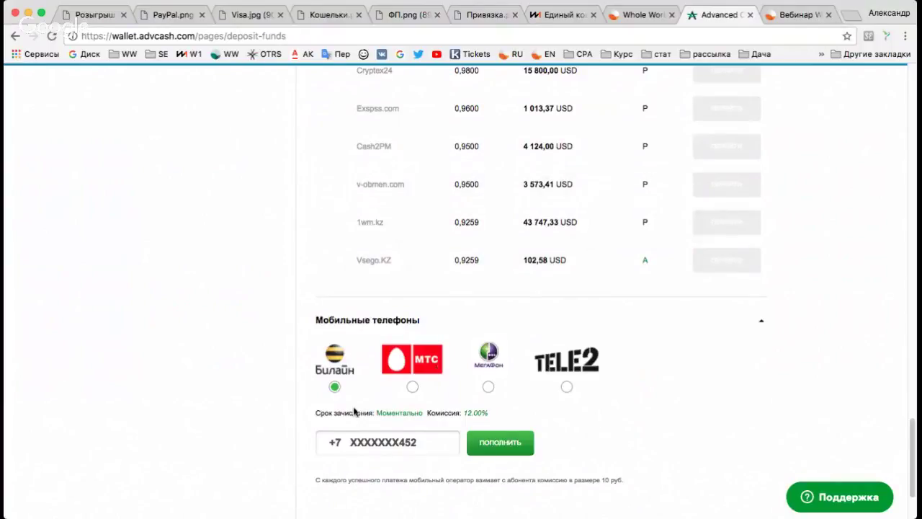
scroll(334, 382, down, 2)
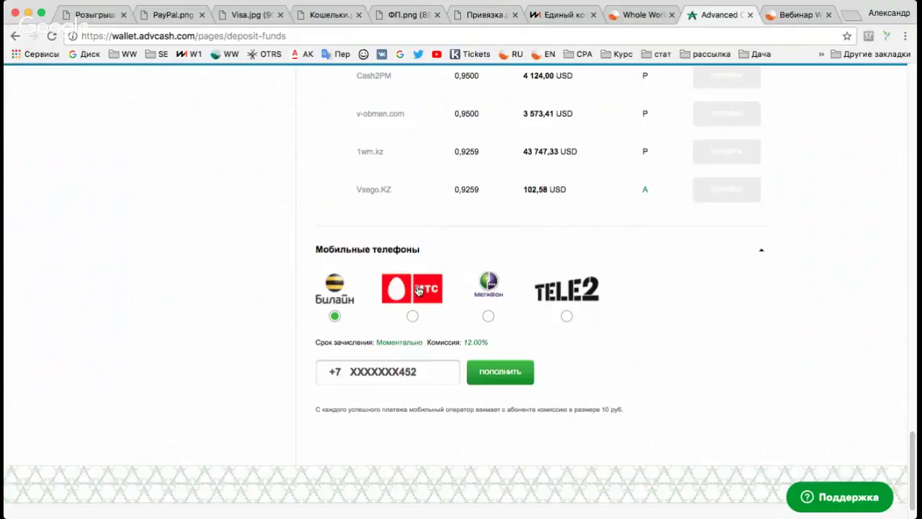
click(412, 316)
click(487, 317)
click(566, 317)
click(334, 316)
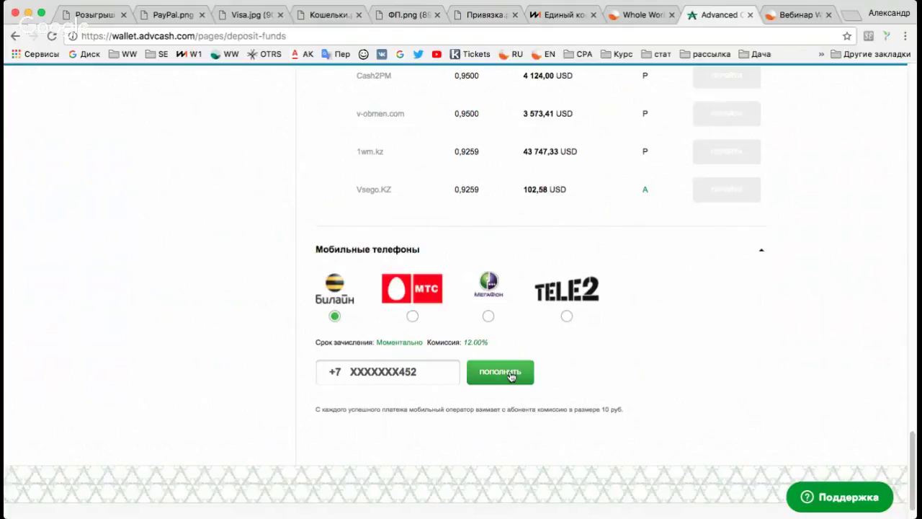
scroll(644, 300, up, 3)
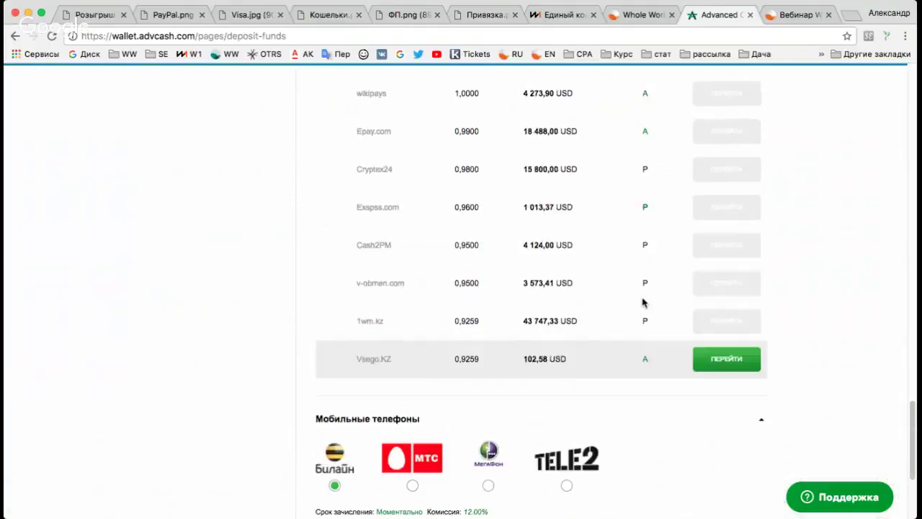
scroll(644, 301, up, 2)
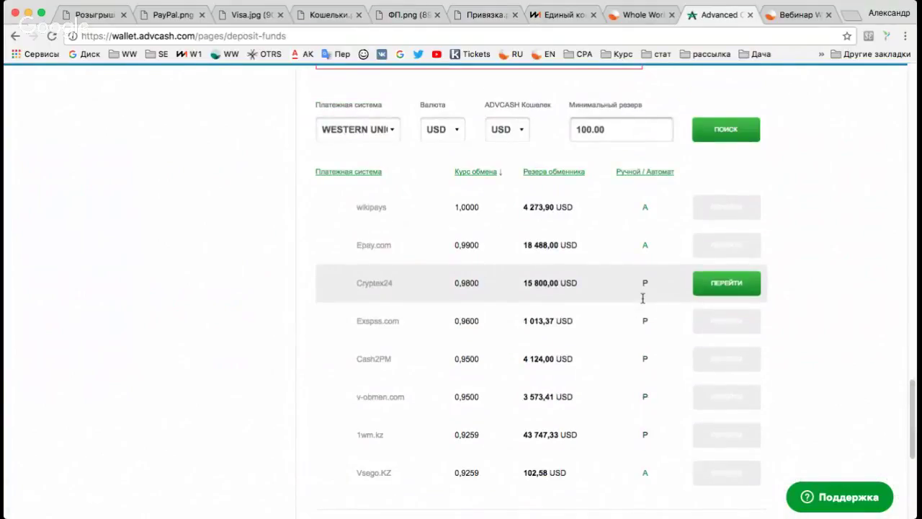
scroll(508, 371, down, 1)
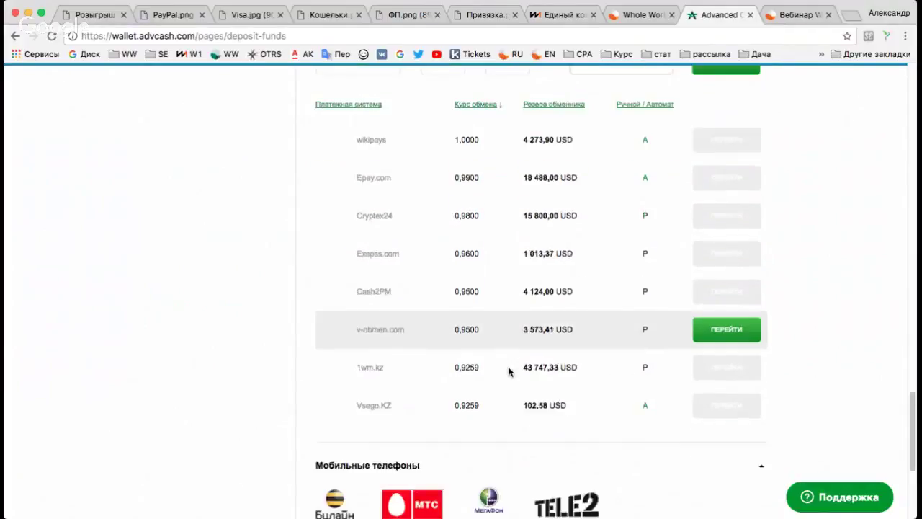
scroll(509, 372, up, 3)
scroll(511, 373, up, 10)
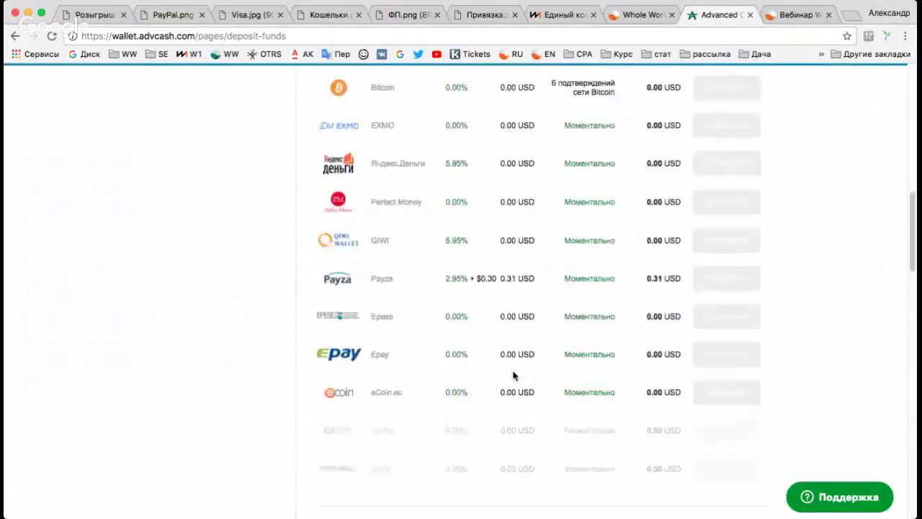
scroll(514, 376, up, 10)
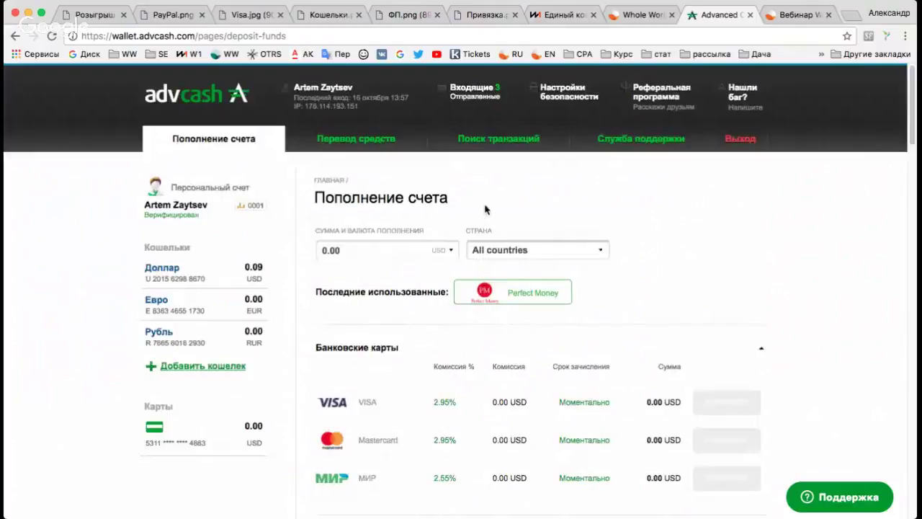
click(522, 244)
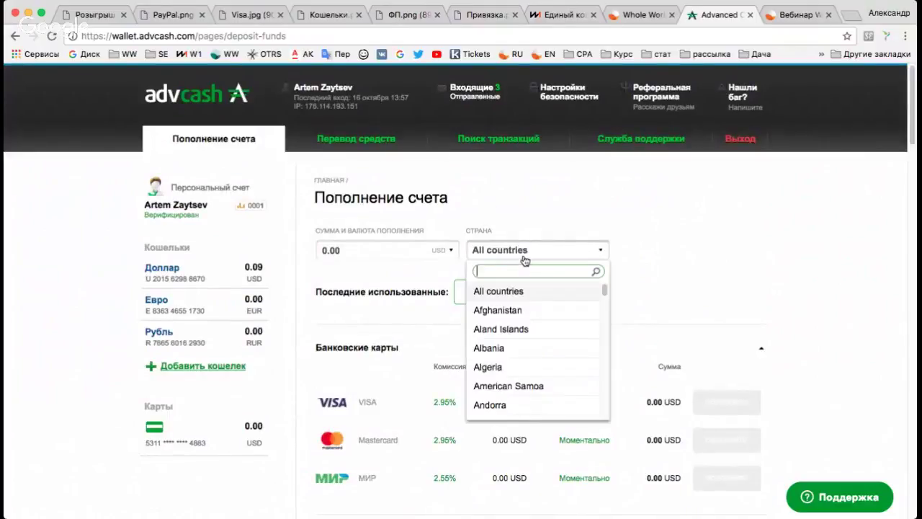
scroll(555, 363, down, 1)
scroll(556, 363, down, 5)
scroll(552, 361, up, 5)
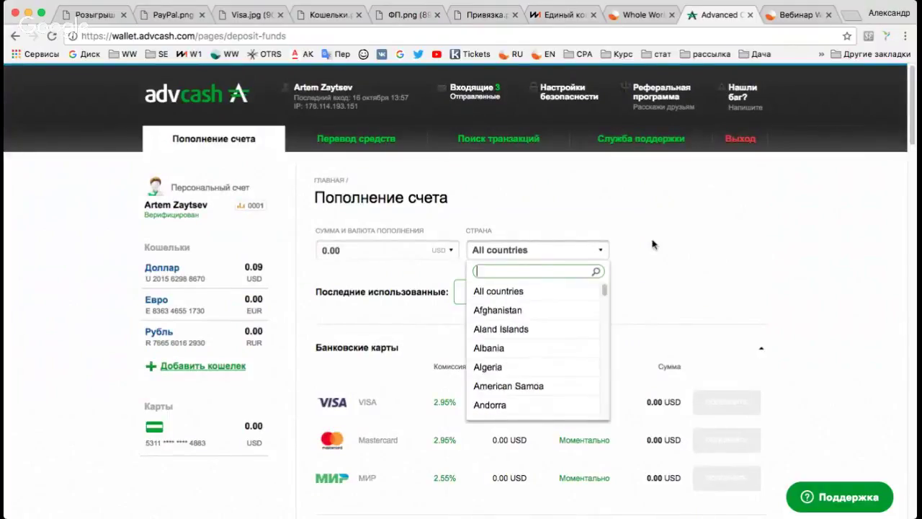
click(551, 233)
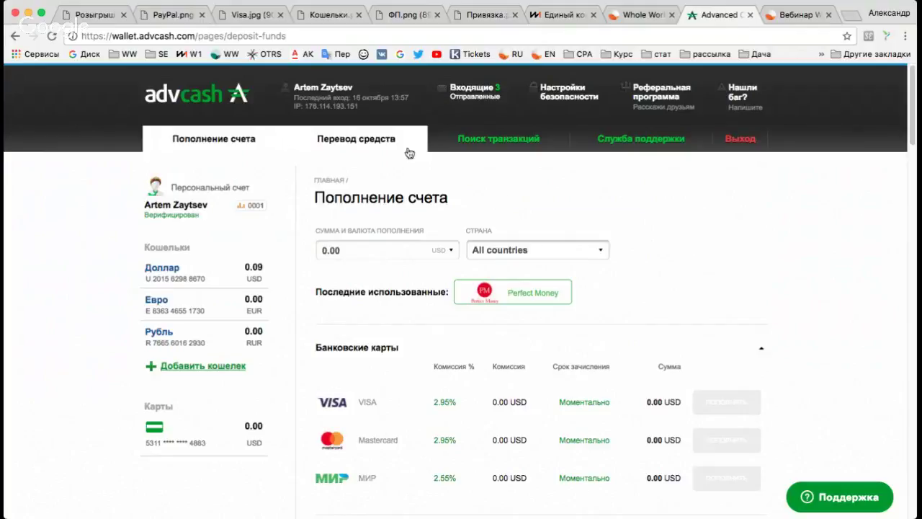
Go to the Перевод средств page and choose the На карту ADVcash transfer form.
click(372, 143)
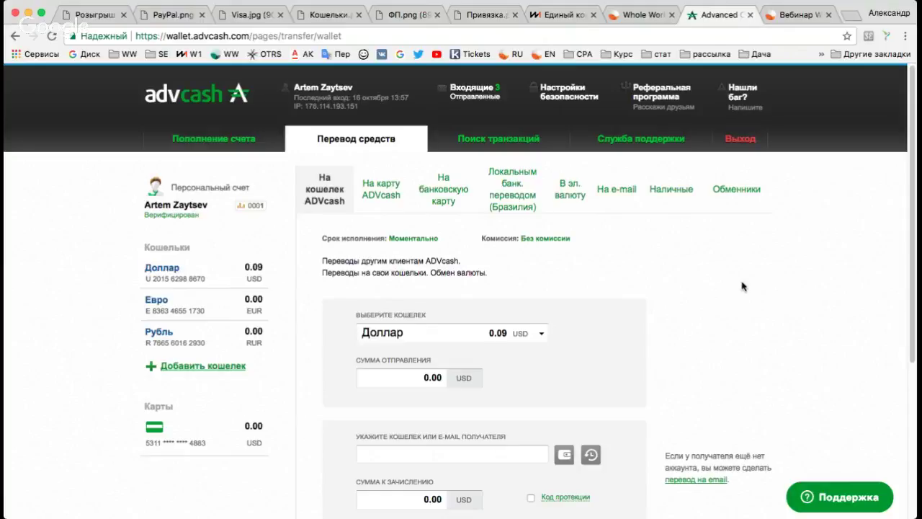
scroll(523, 251, down, 1)
scroll(523, 251, down, 1)
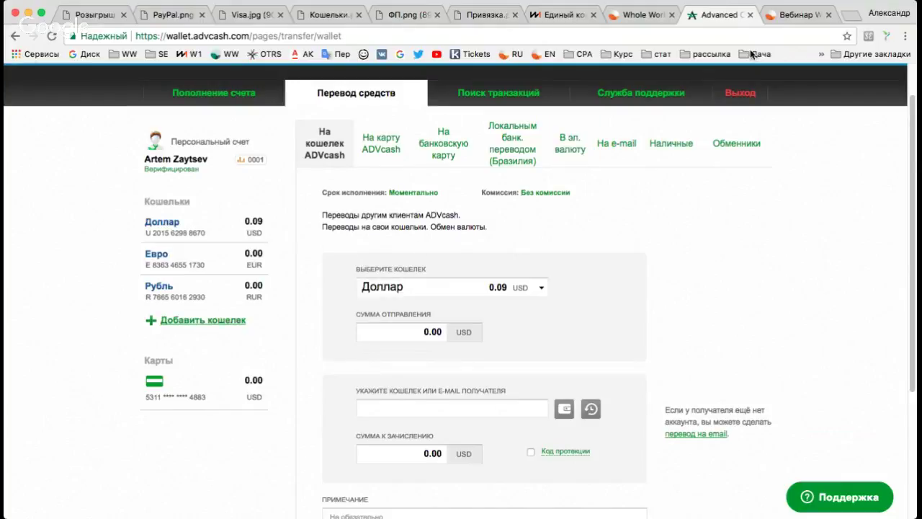
click(384, 148)
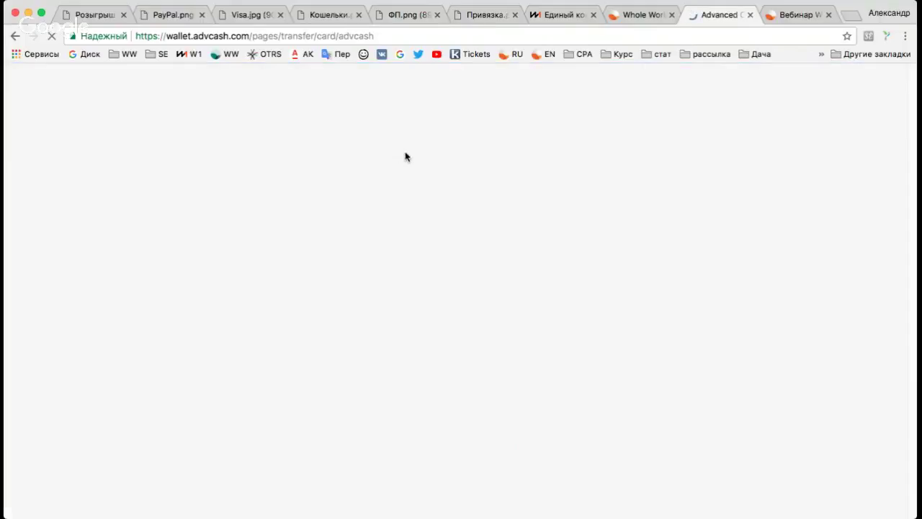
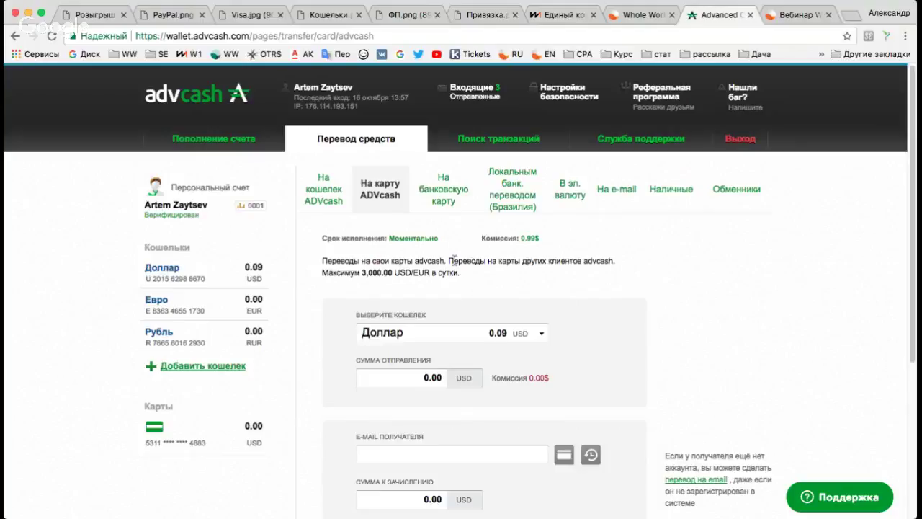
Show the bank-card transfer options for Russian, Kazakhstan and international cards, then open the international form.
scroll(681, 331, down, 2)
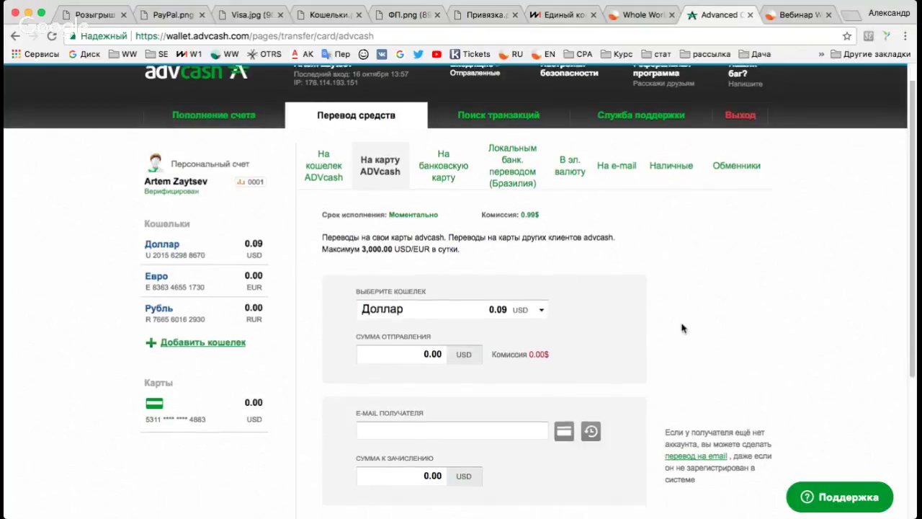
scroll(683, 327, up, 2)
click(444, 185)
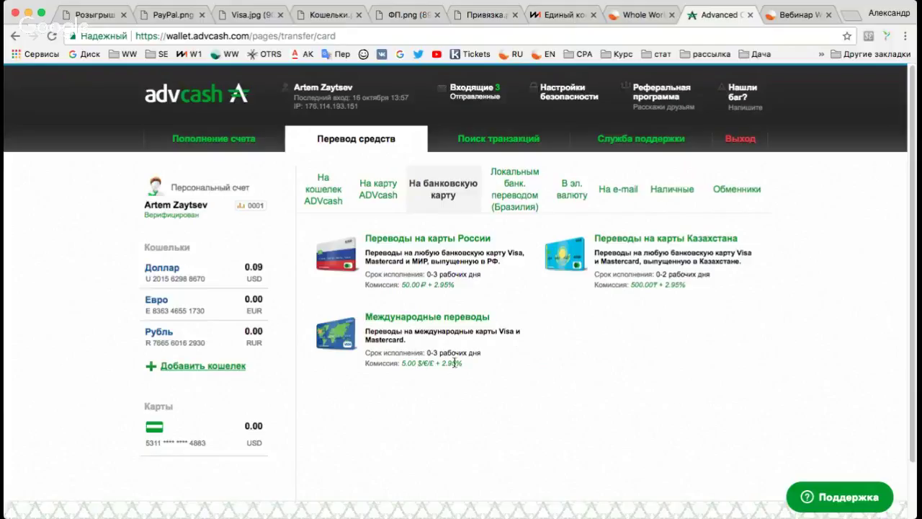
click(433, 319)
Check which countries' cards can't receive international Visa/Mastercard transfers, then close the list.
scroll(420, 340, down, 2)
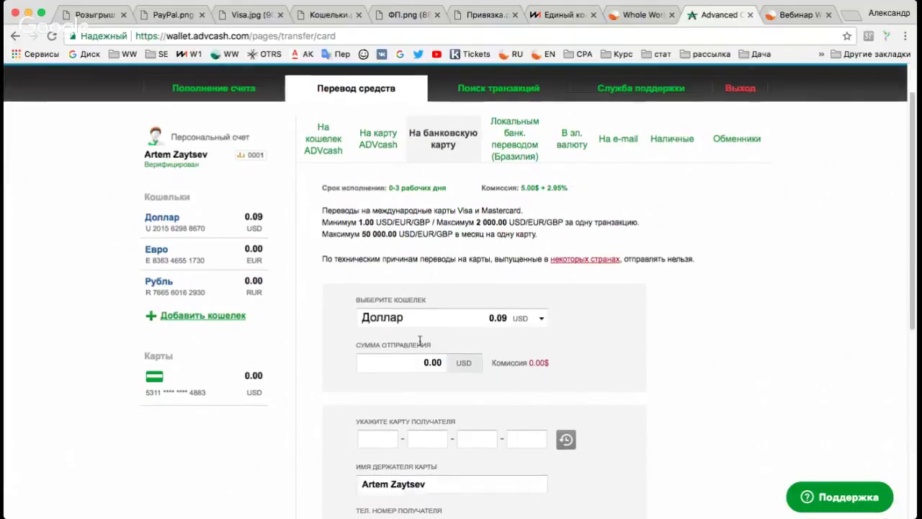
click(583, 259)
scroll(621, 299, down, 2)
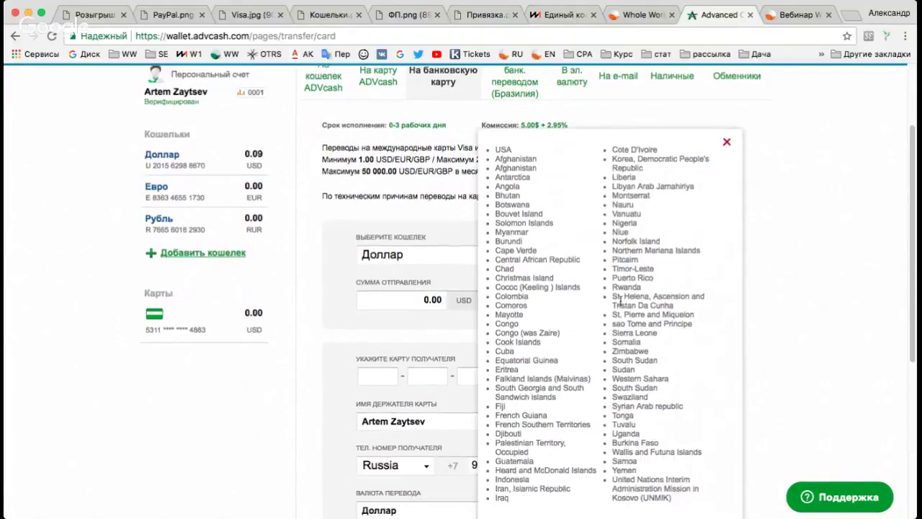
scroll(620, 301, down, 1)
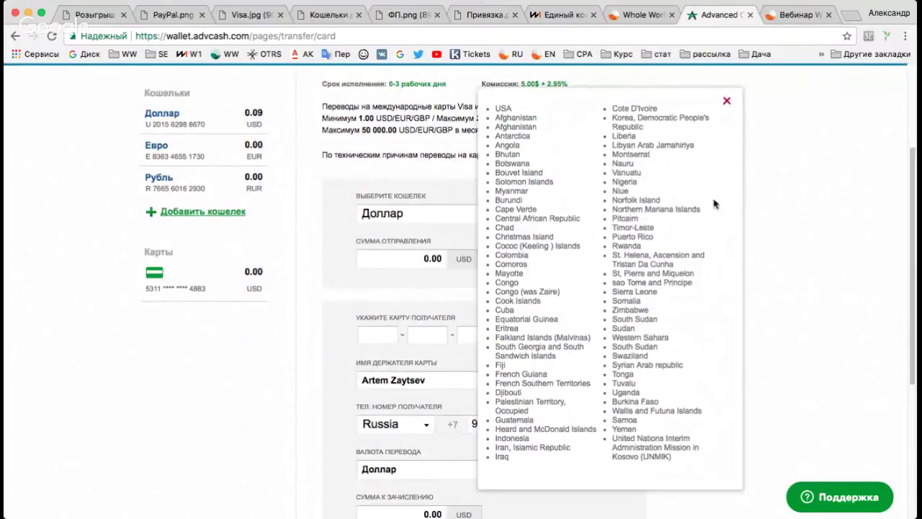
click(727, 101)
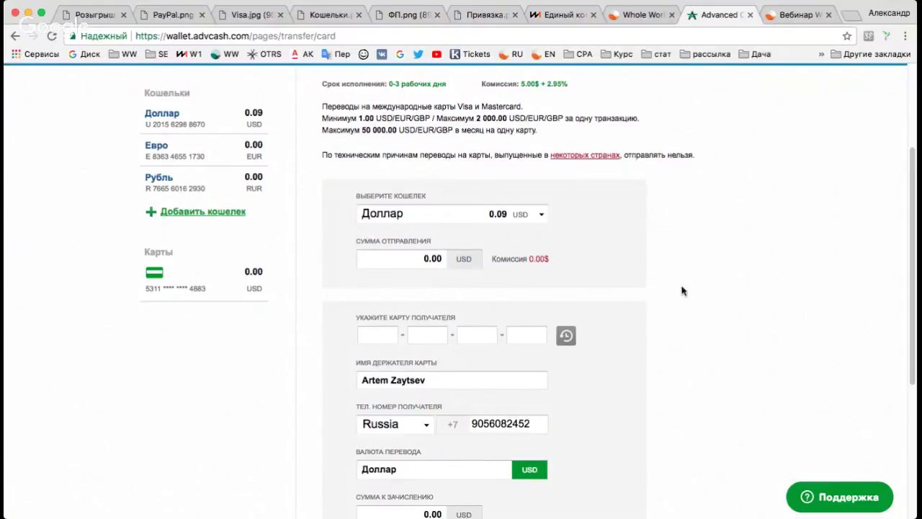
Switch to transfers into electronic currencies.
scroll(683, 290, up, 1)
scroll(683, 290, up, 1)
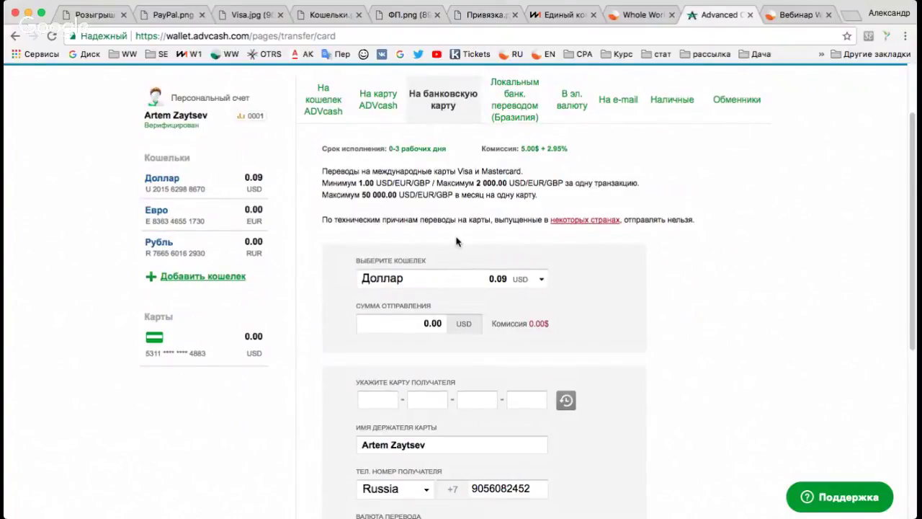
scroll(456, 241, up, 3)
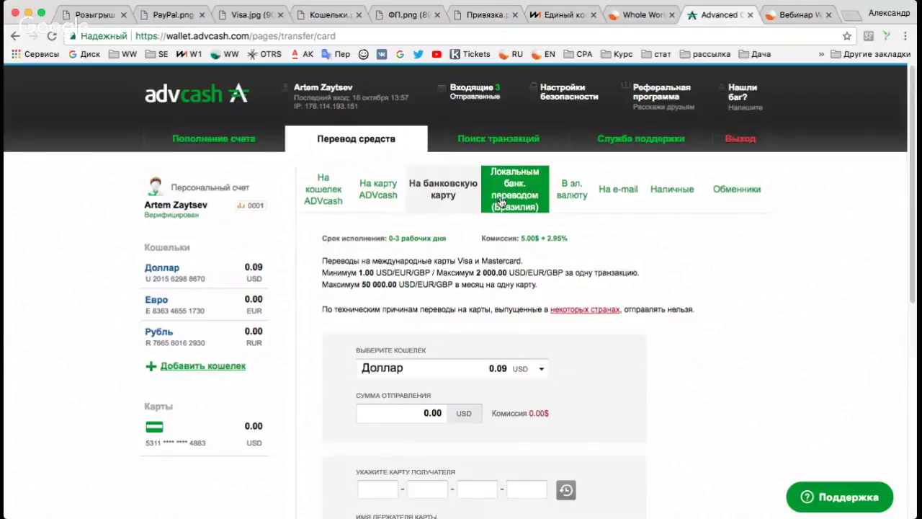
click(577, 198)
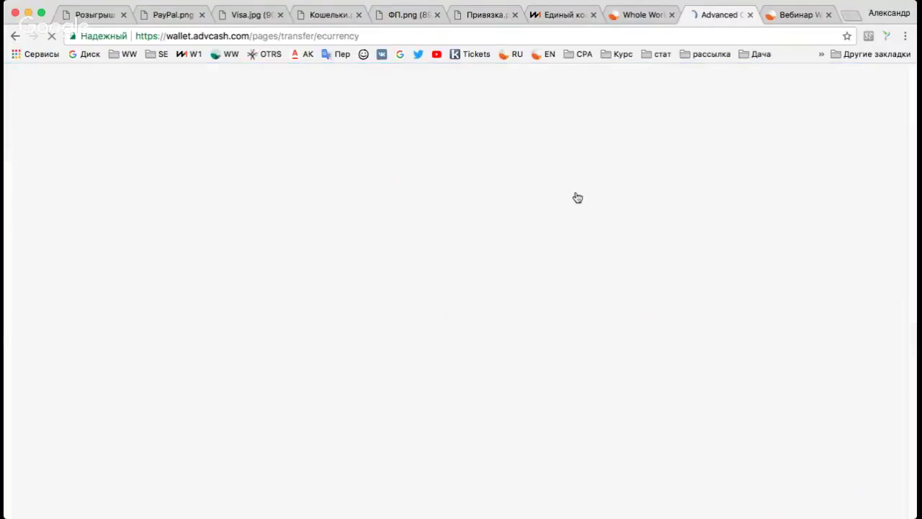
Browse recipient e-currencies like Payeer, QIWI, Bitcoin and Ethereum, keeping Perfect Money selected.
scroll(454, 285, down, 1)
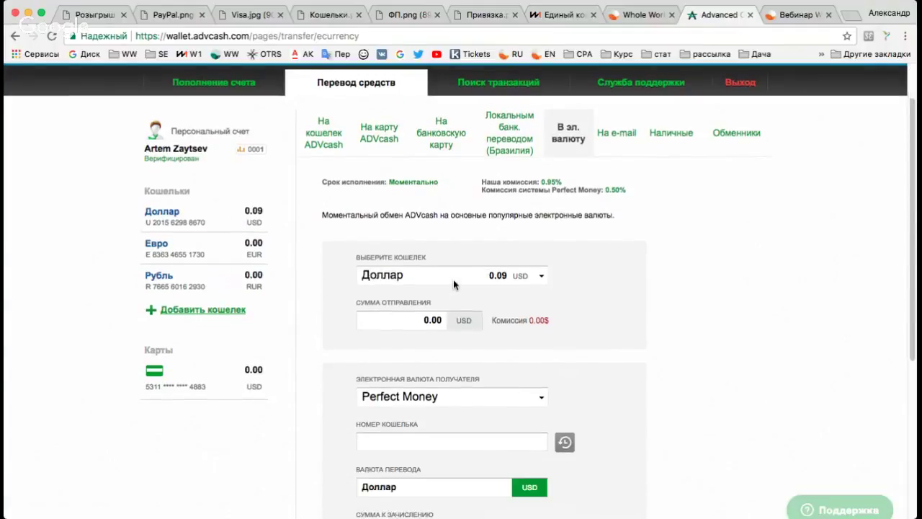
click(539, 397)
scroll(539, 329, down, 4)
scroll(409, 303, down, 2)
scroll(422, 331, up, 2)
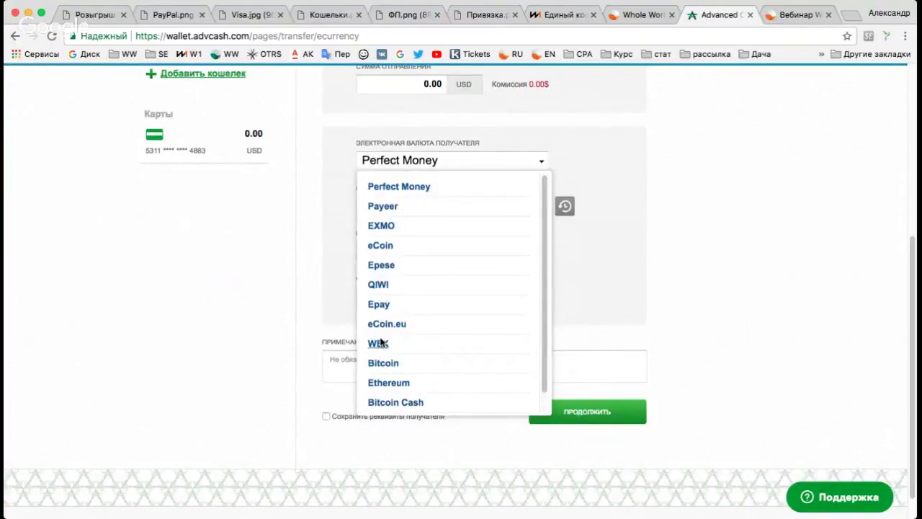
scroll(385, 360, down, 1)
scroll(400, 347, down, 1)
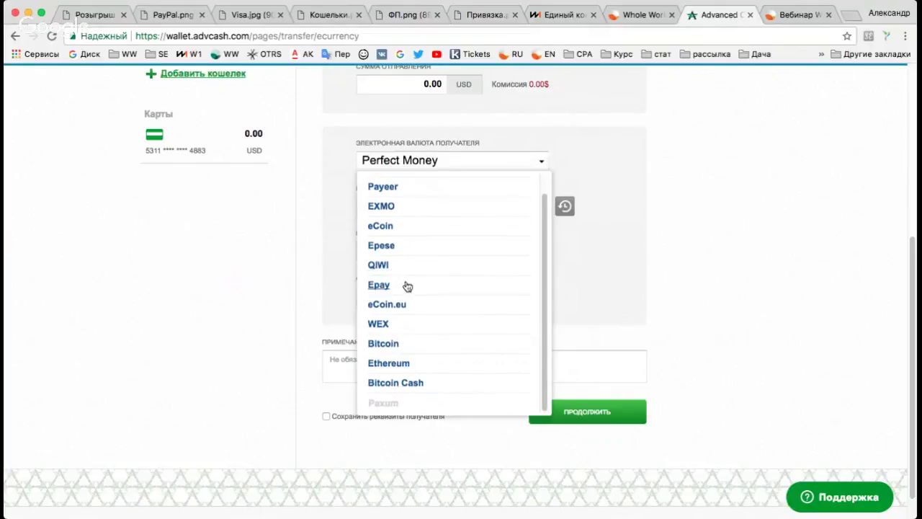
scroll(410, 349, down, 1)
click(626, 150)
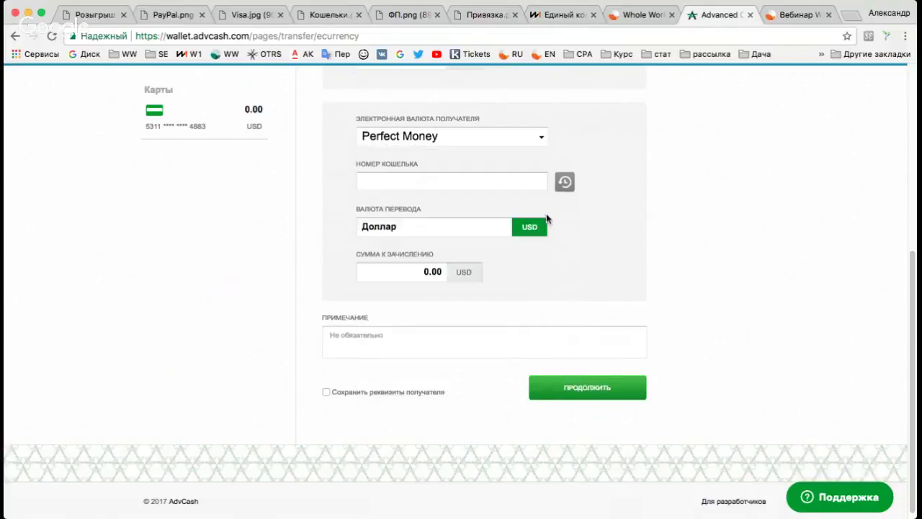
scroll(552, 215, up, 5)
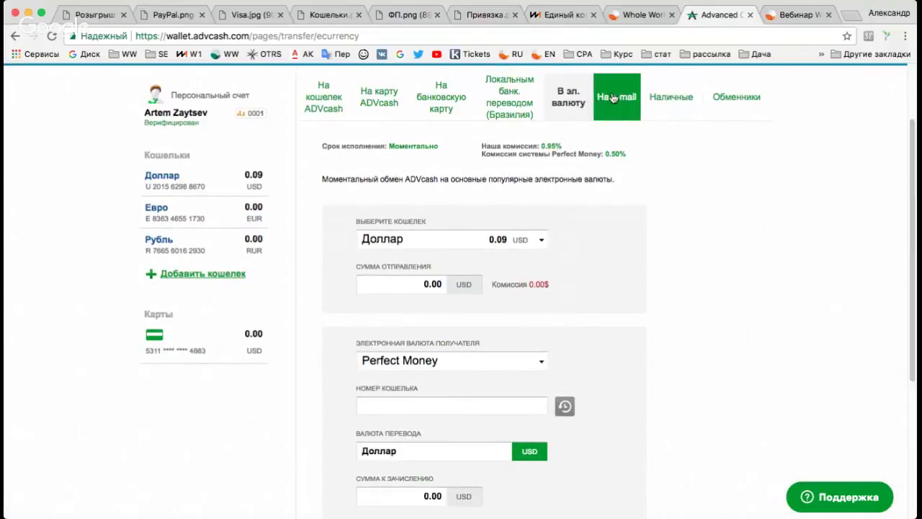
View Russia's cash-withdrawal terms: 3% for RUB, 1.75% for USD/EUR, 15 min–24 hours.
click(666, 108)
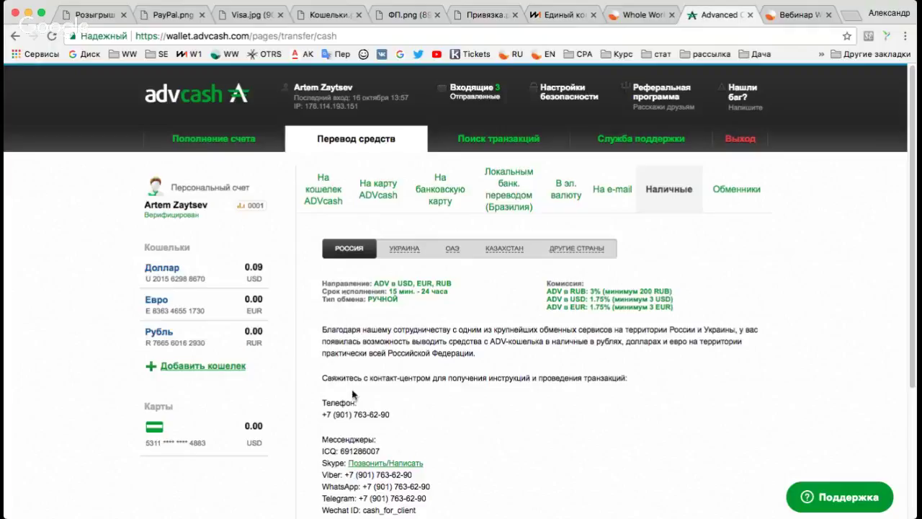
scroll(444, 317, down, 1)
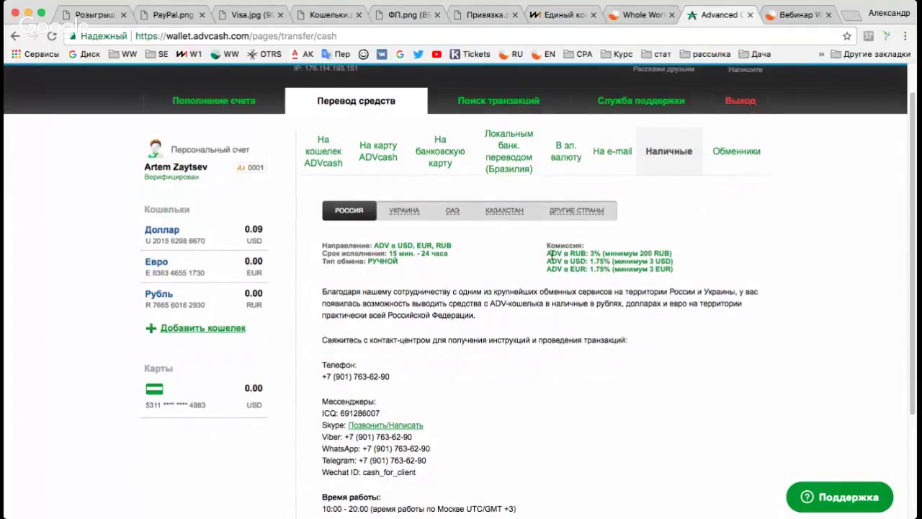
scroll(505, 295, up, 1)
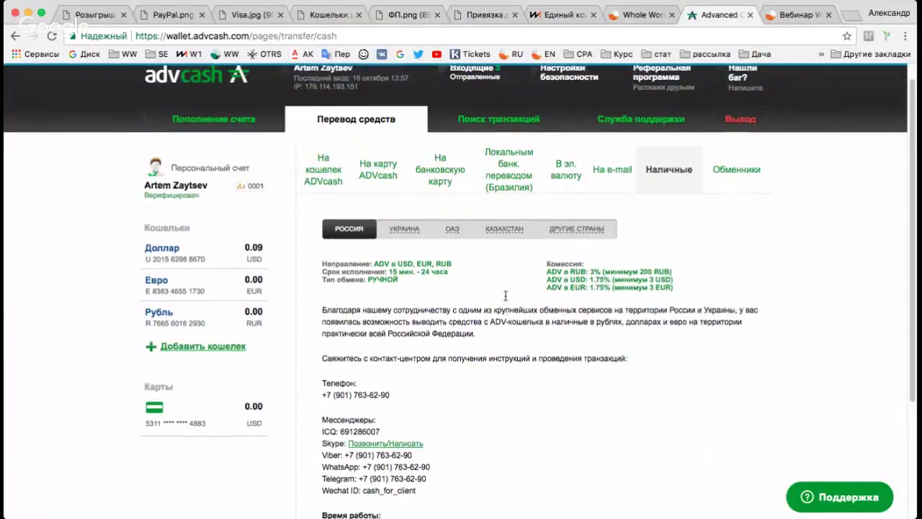
scroll(505, 295, up, 1)
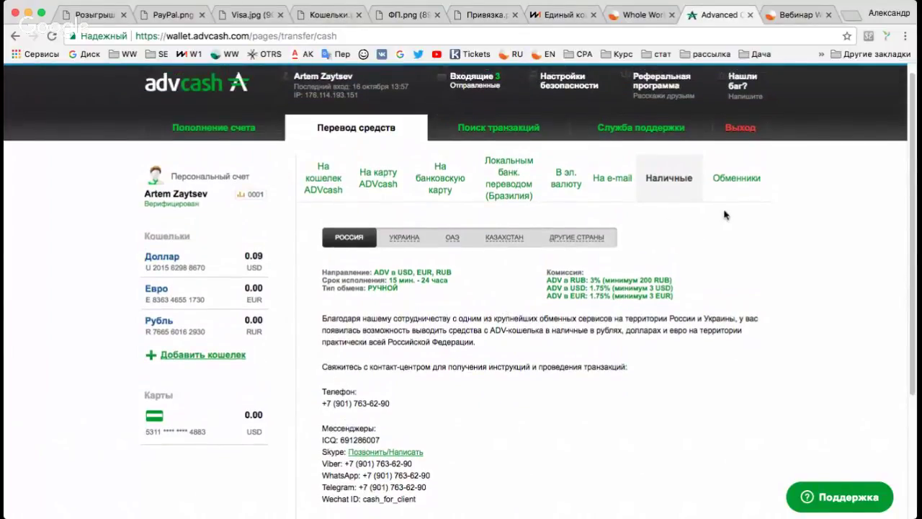
Search exchangers for PayPal USD, led by Changex.com at 0,9640, then open a new browser tab.
click(733, 180)
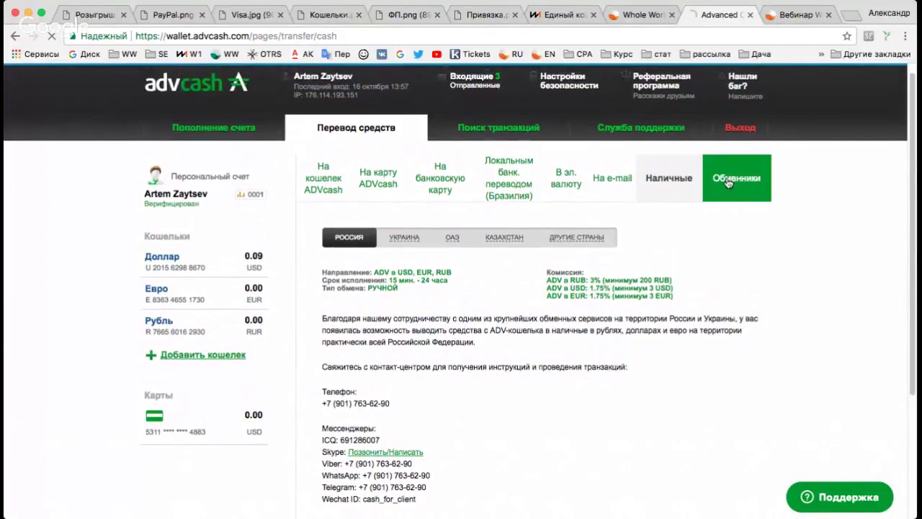
scroll(436, 378, down, 4)
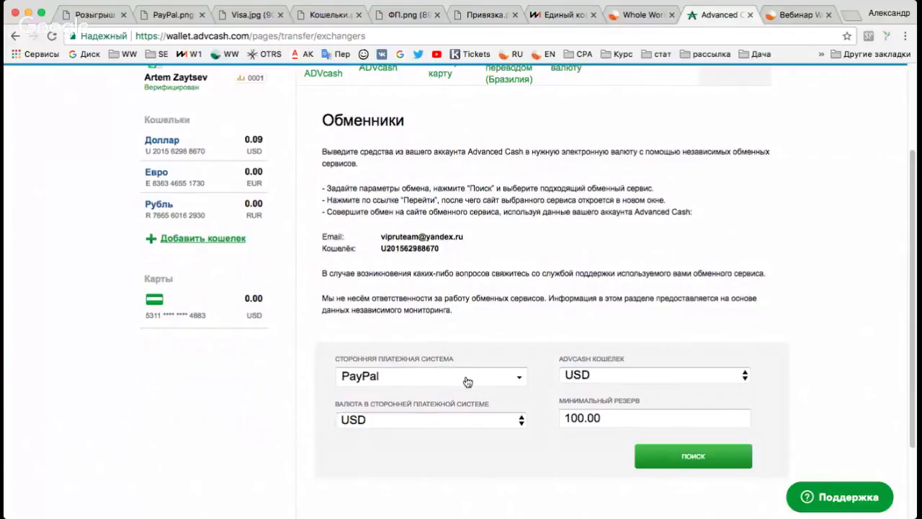
click(688, 456)
scroll(691, 336, down, 5)
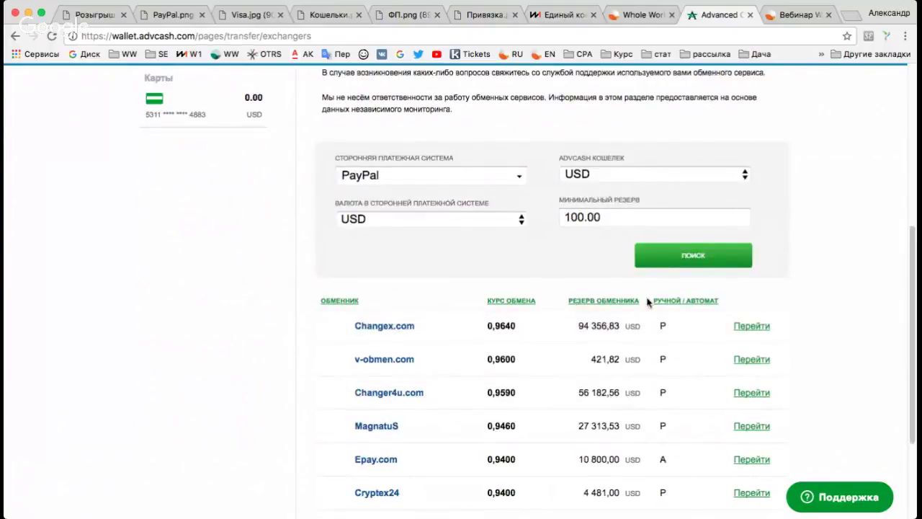
scroll(472, 310, down, 1)
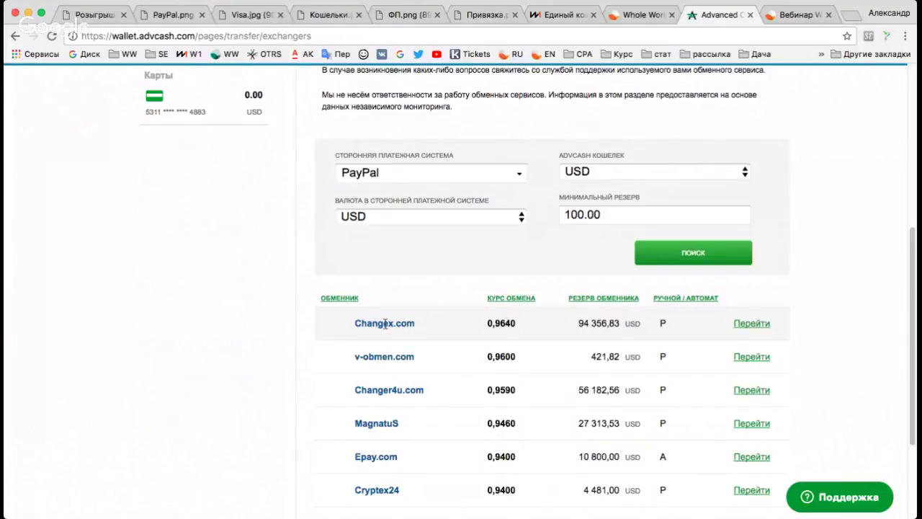
scroll(385, 324, up, 1)
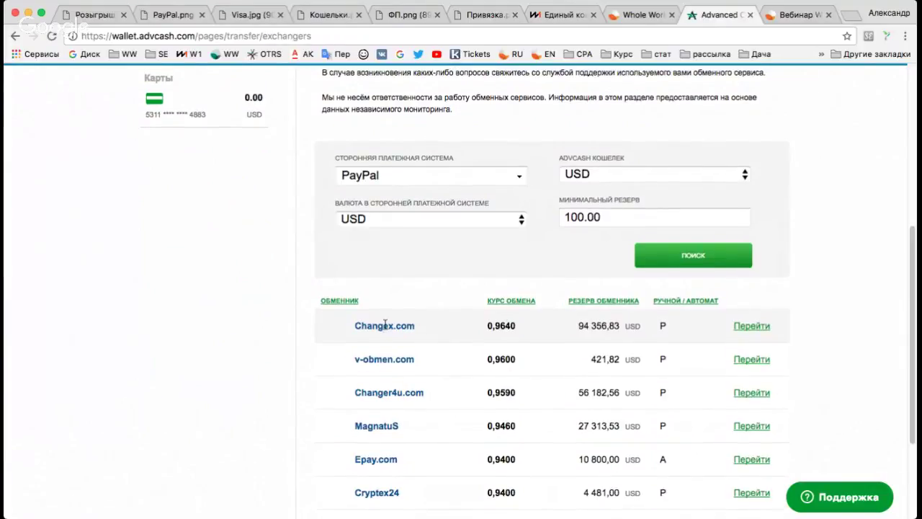
scroll(386, 324, up, 5)
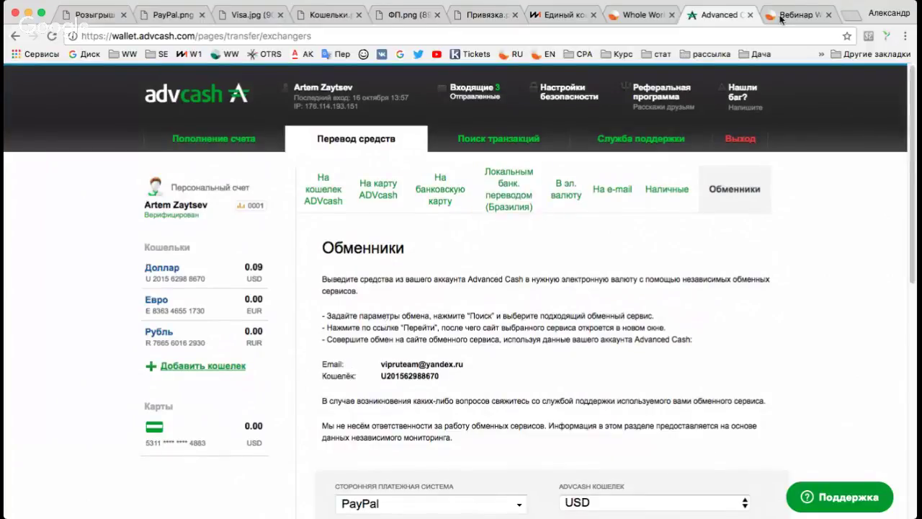
click(850, 16)
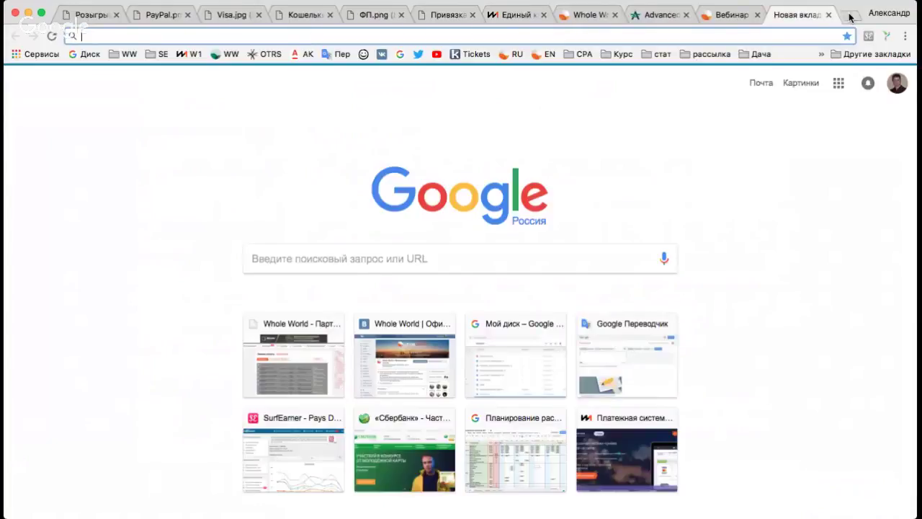
text(best)
key(Return)
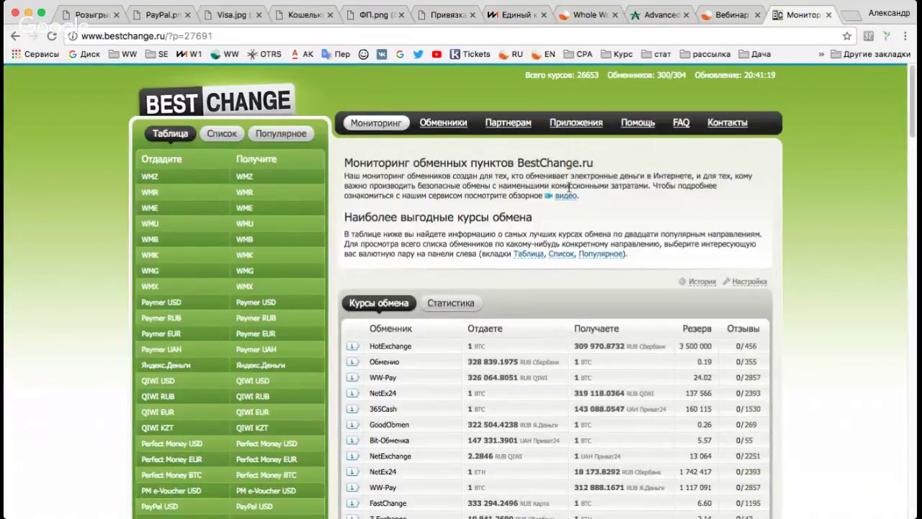
scroll(542, 183, down, 3)
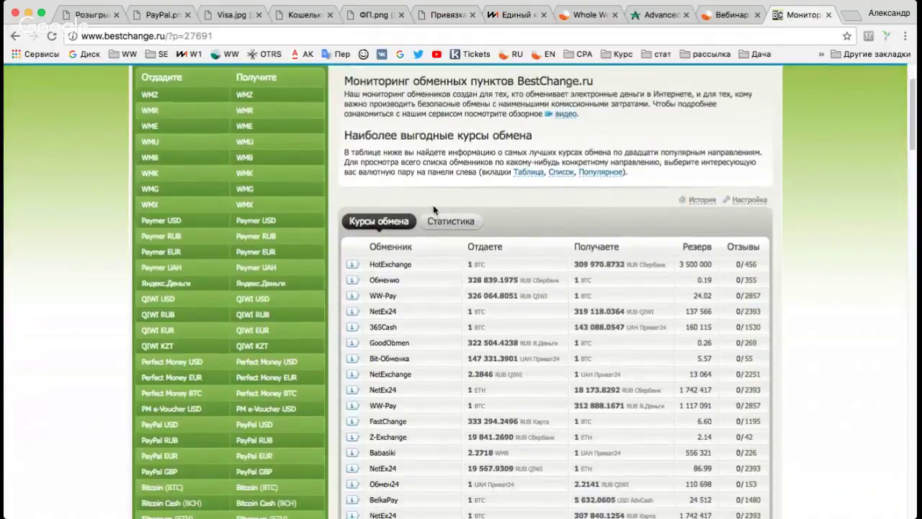
scroll(461, 155, down, 1)
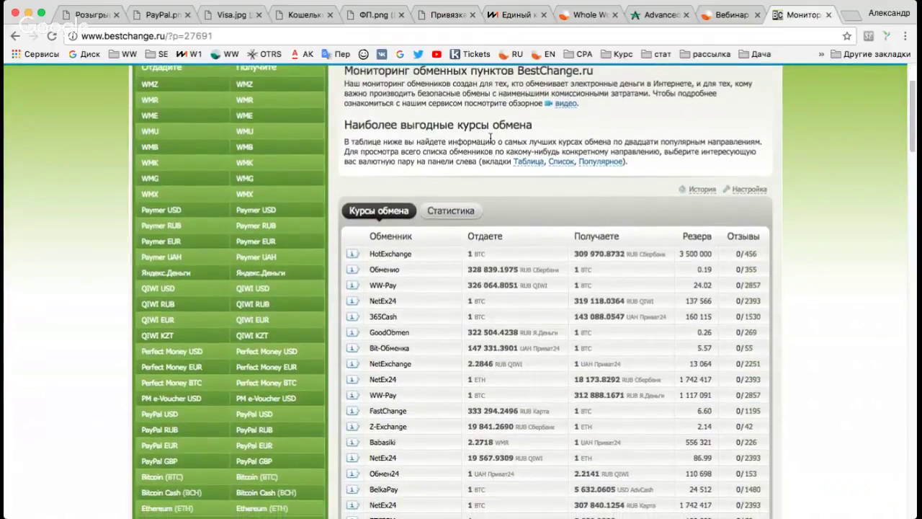
scroll(491, 138, down, 1)
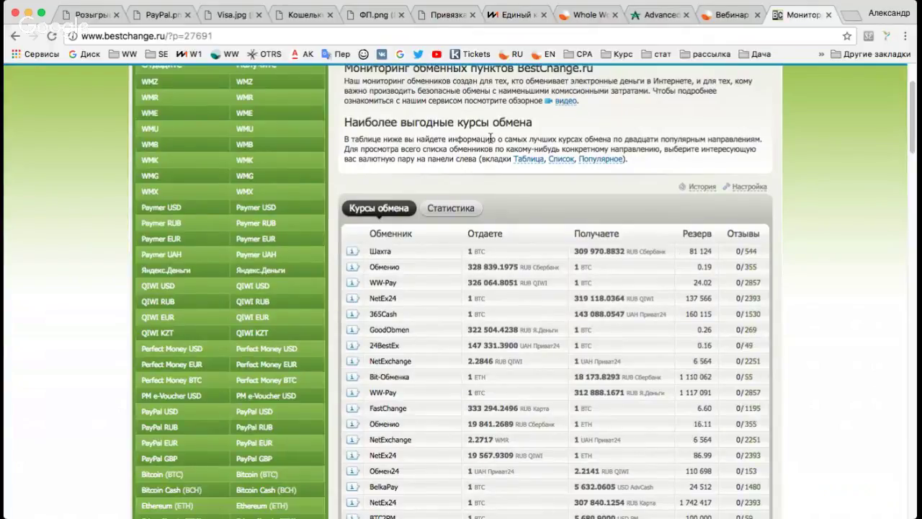
Show the Visa/MasterCard/МИР AdvCash payment instructions image with its 2.55% card top-up fees.
click(232, 14)
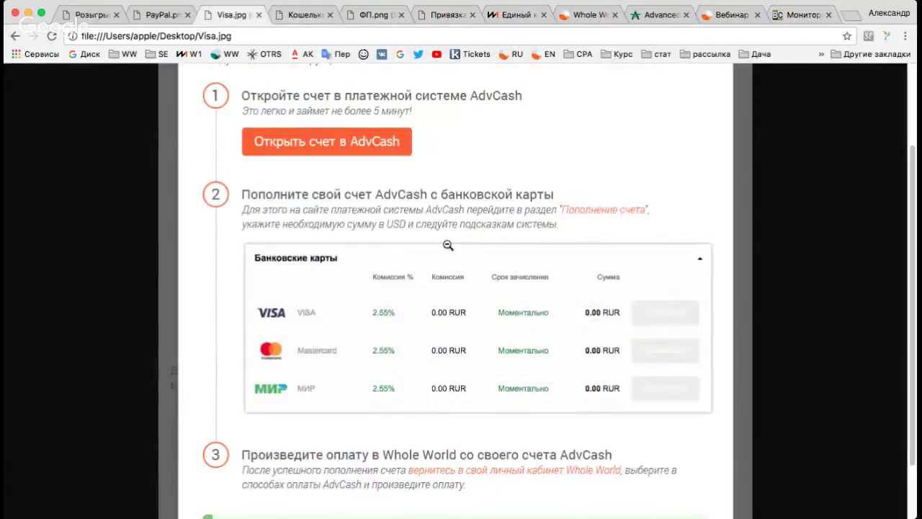
scroll(376, 264, up, 1)
scroll(376, 264, up, 2)
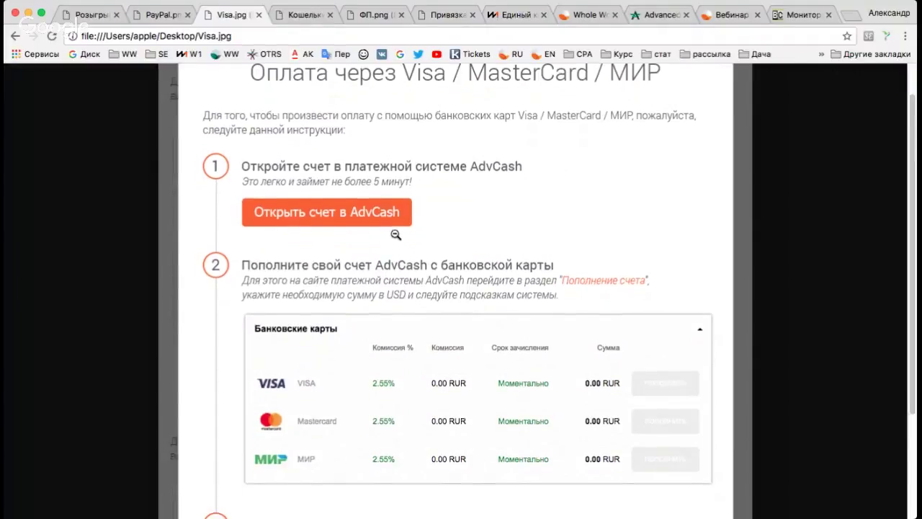
scroll(397, 237, down, 1)
On BestChange, pick Western Union USD as the currency to give.
click(800, 16)
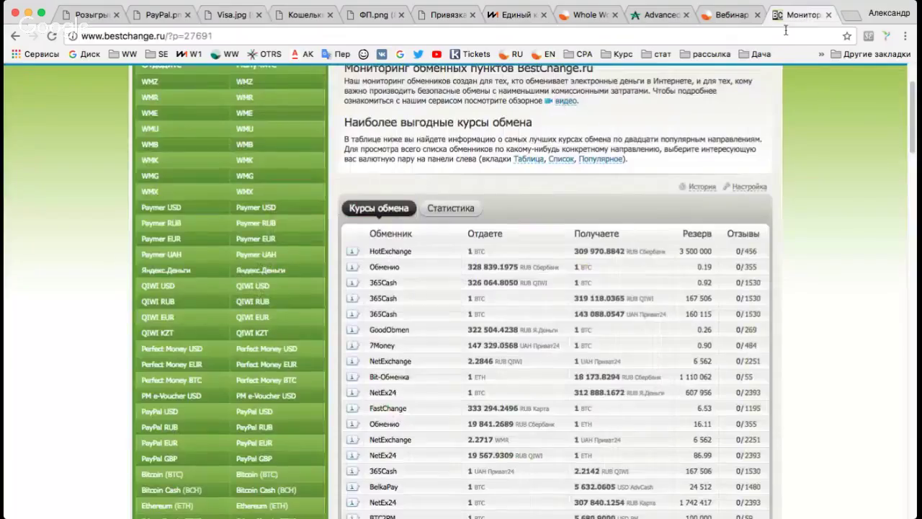
scroll(154, 297, down, 10)
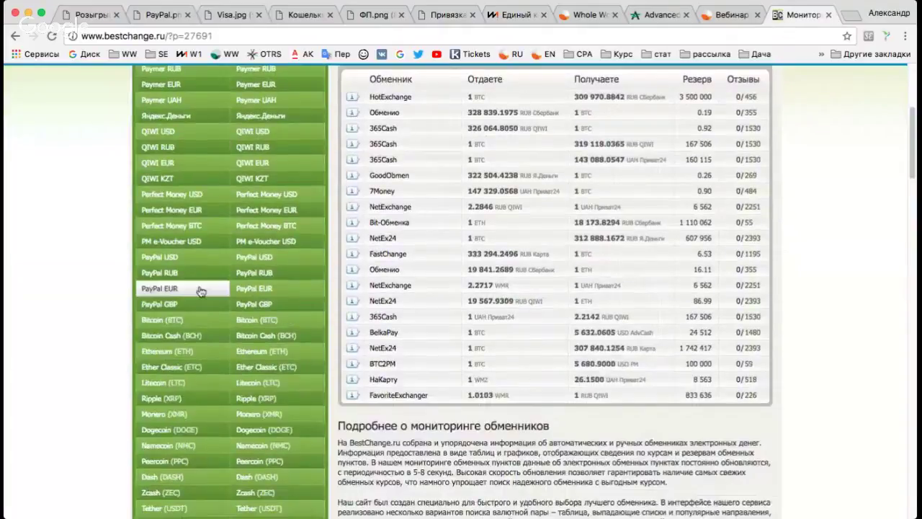
scroll(204, 281, down, 10)
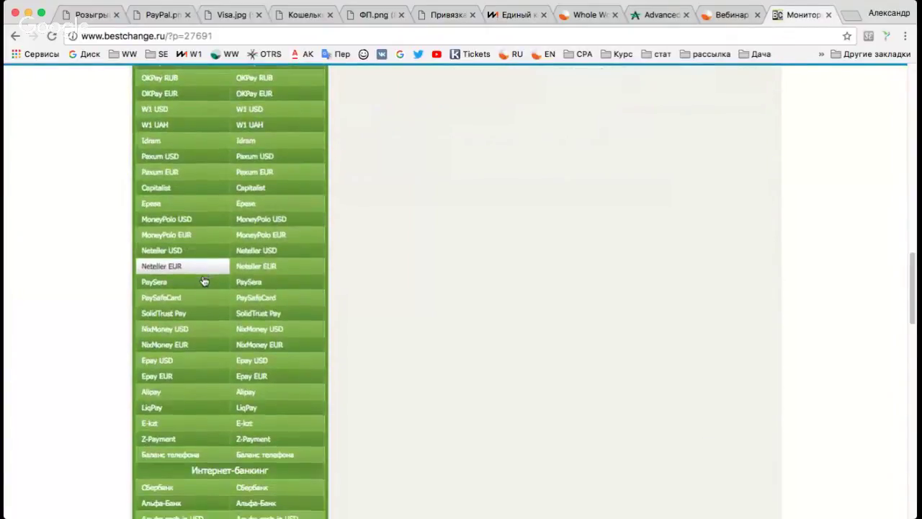
scroll(204, 281, down, 10)
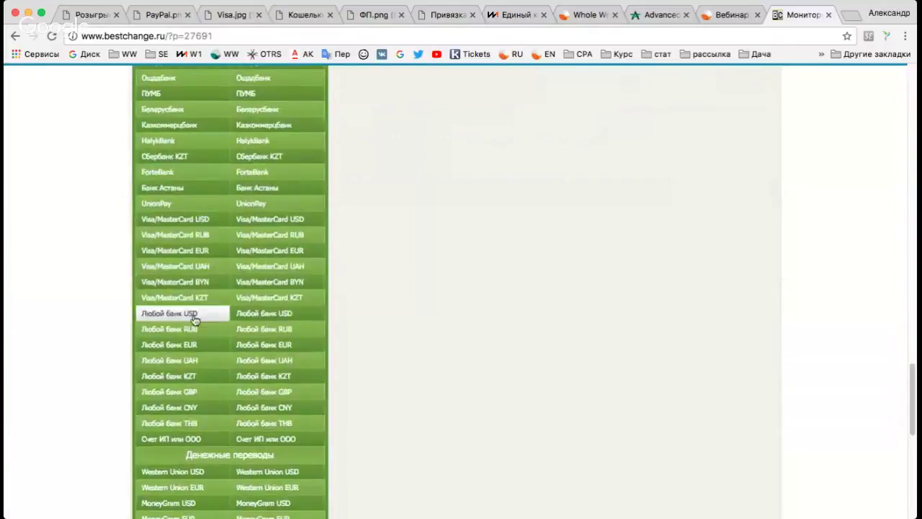
click(180, 324)
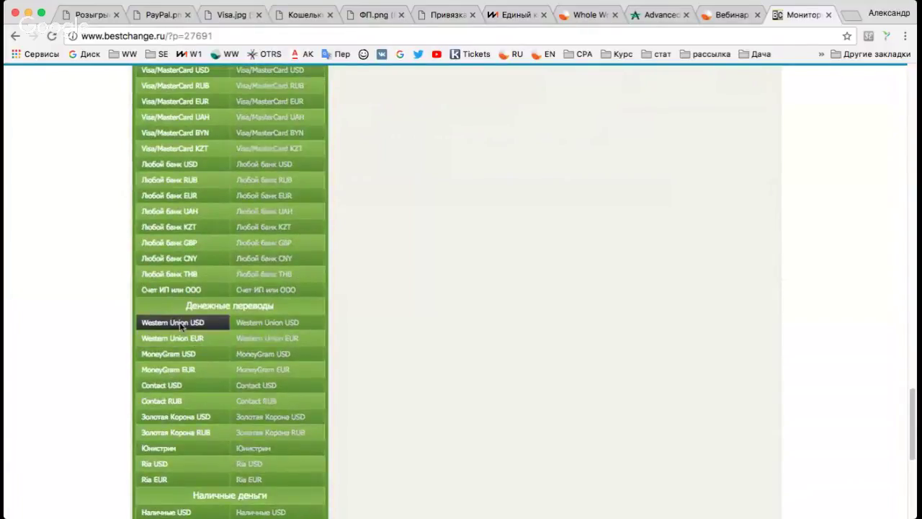
Pick Advanced Cash USD to receive and review the 7 exchangers, best ImExchanger at 1.0417.
scroll(278, 375, up, 15)
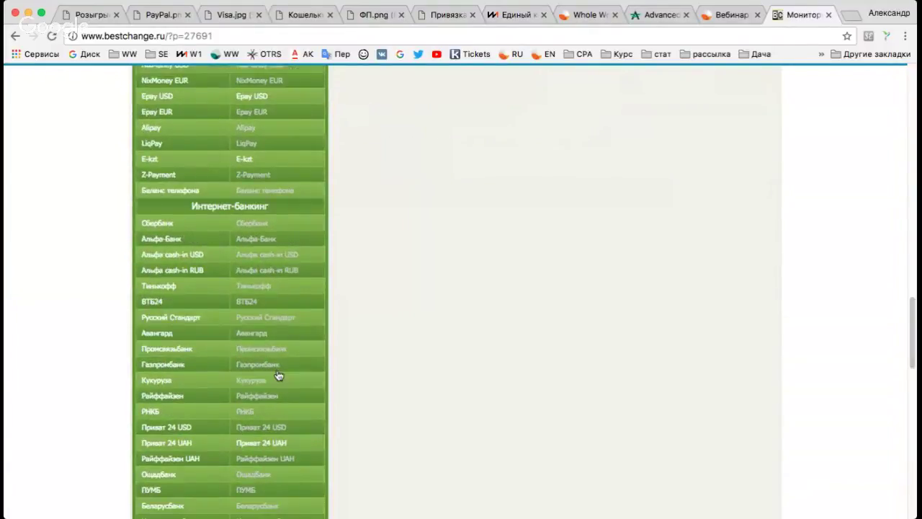
scroll(278, 374, up, 10)
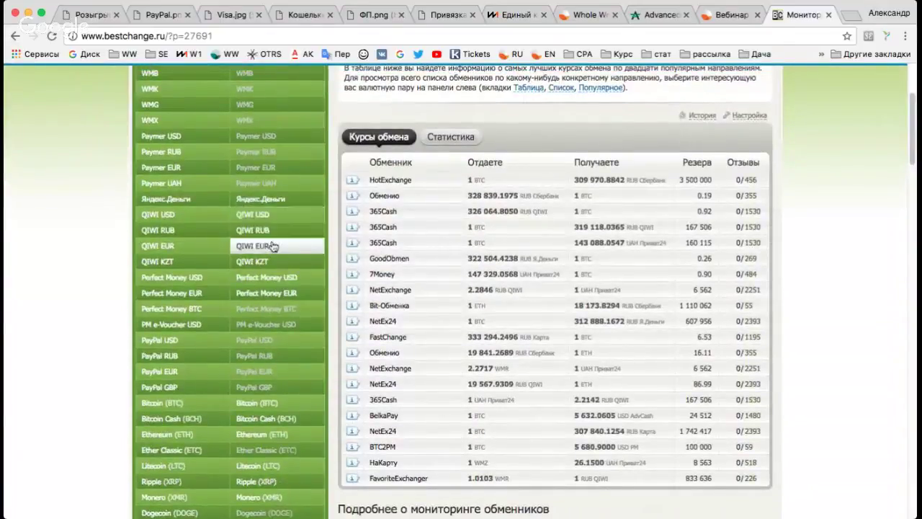
scroll(274, 244, up, 5)
scroll(273, 250, down, 3)
scroll(281, 324, down, 5)
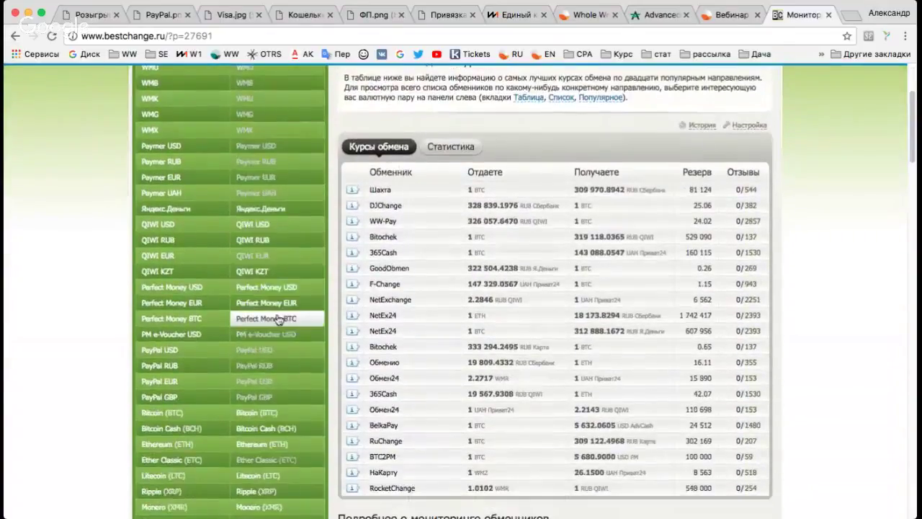
scroll(281, 324, down, 8)
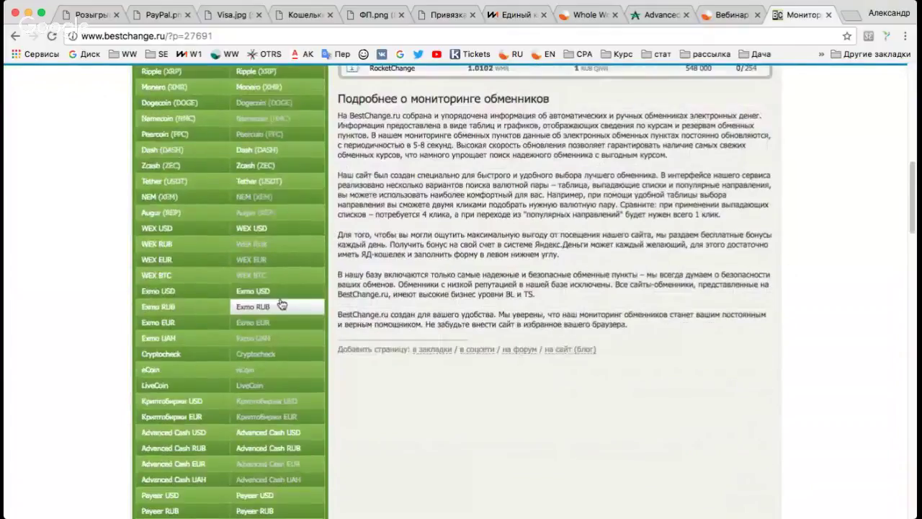
click(268, 430)
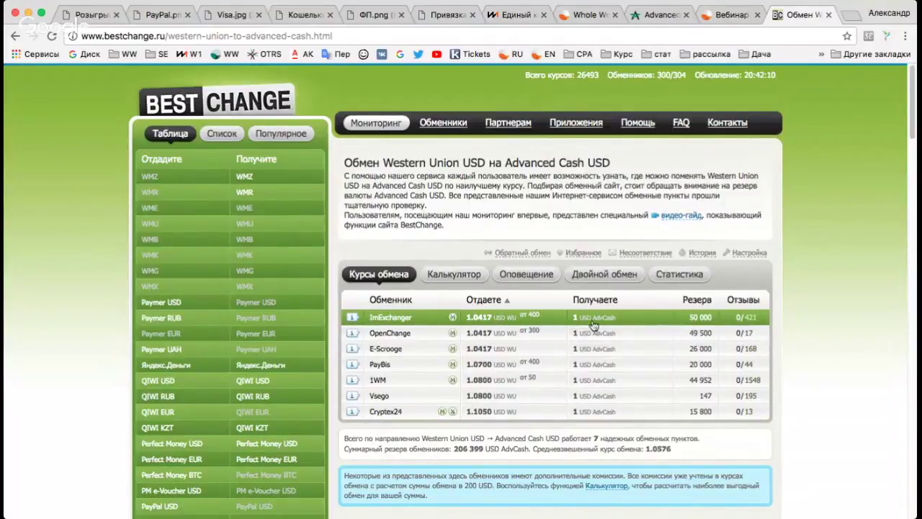
scroll(662, 322, down, 1)
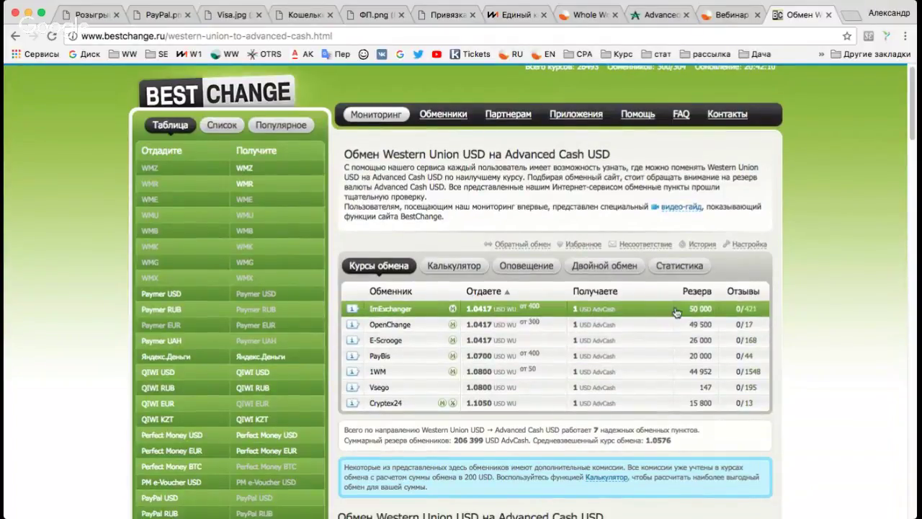
scroll(525, 311, down, 2)
scroll(522, 311, down, 5)
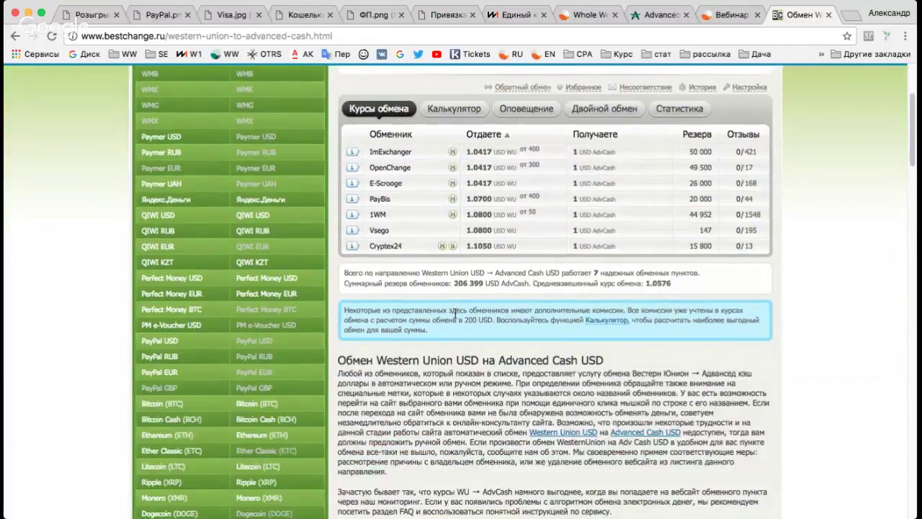
scroll(455, 311, down, 10)
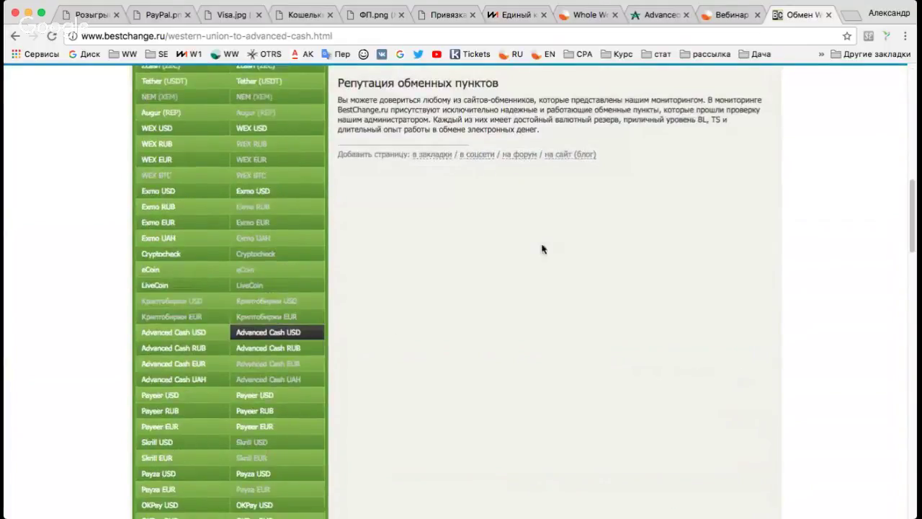
scroll(291, 288, up, 4)
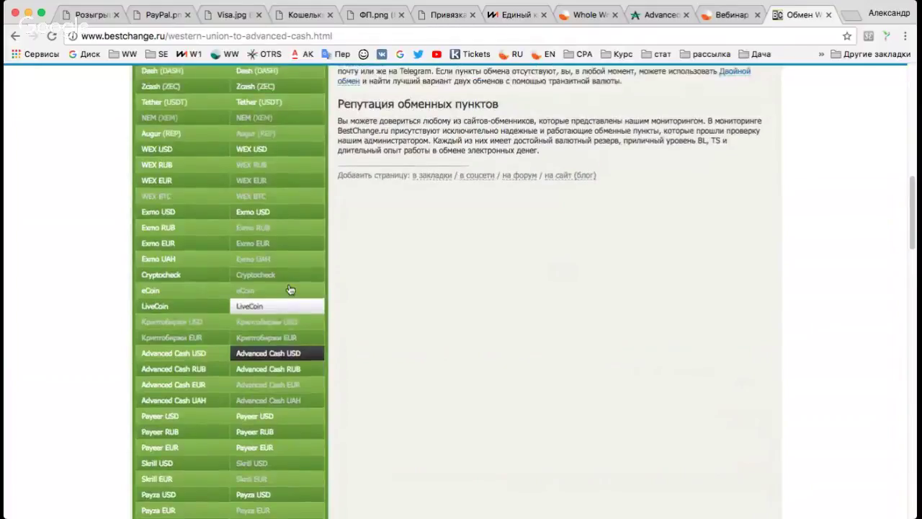
scroll(291, 289, up, 15)
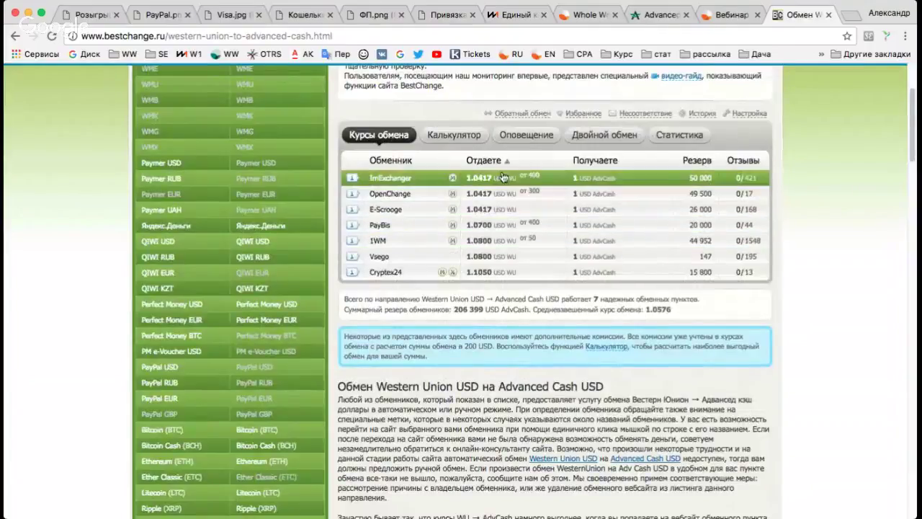
List exchangers from Western Union USD to Perfect Money USD.
click(262, 305)
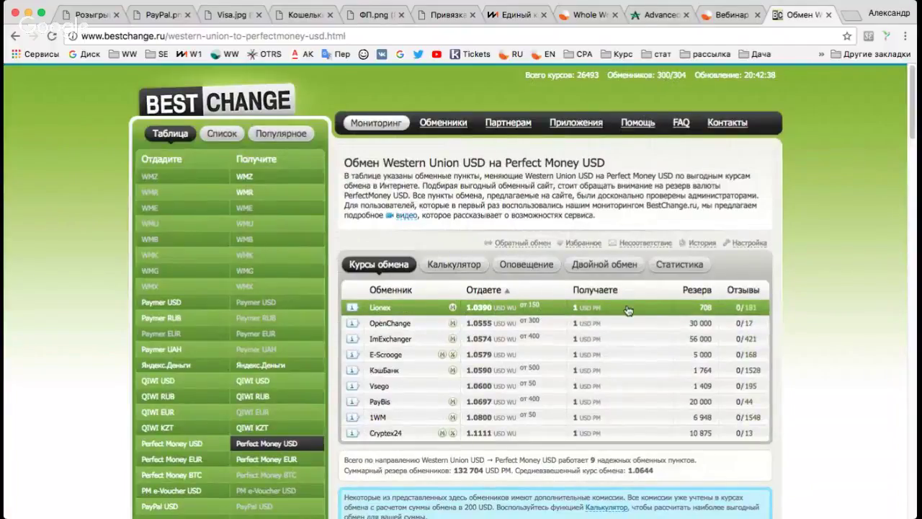
scroll(336, 344, down, 3)
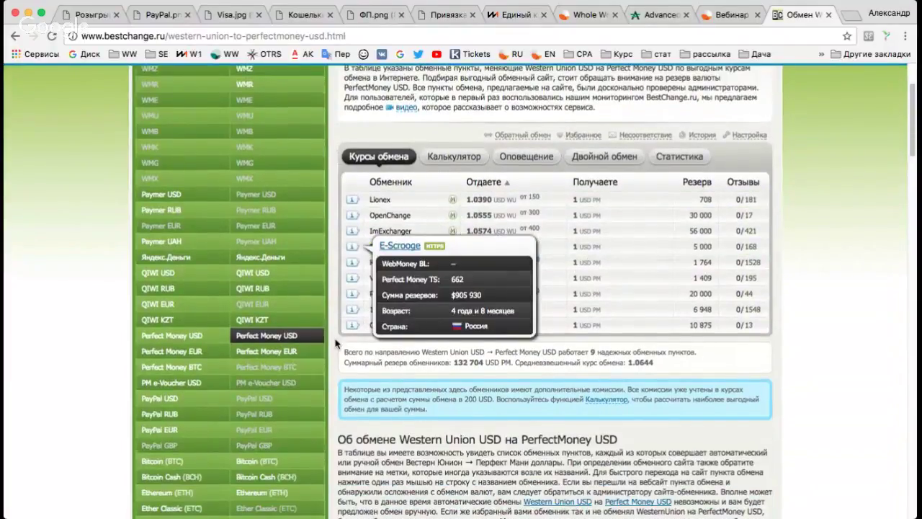
scroll(335, 343, down, 6)
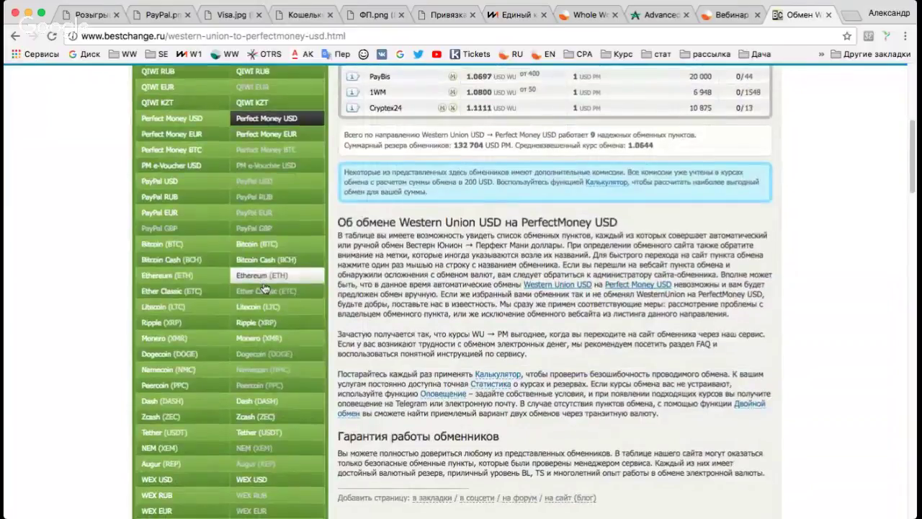
scroll(265, 288, down, 12)
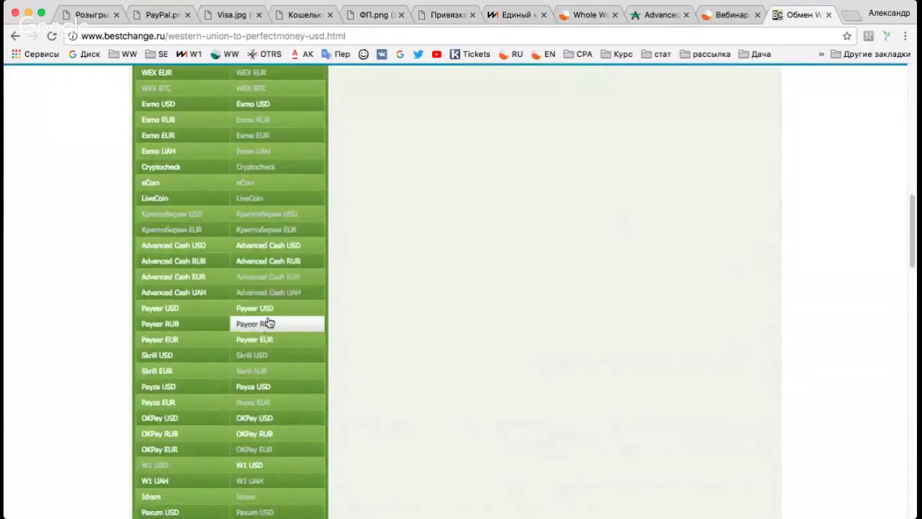
Compare Western Union USD to Payeer USD exchangers, then close the BestChange tab.
click(268, 309)
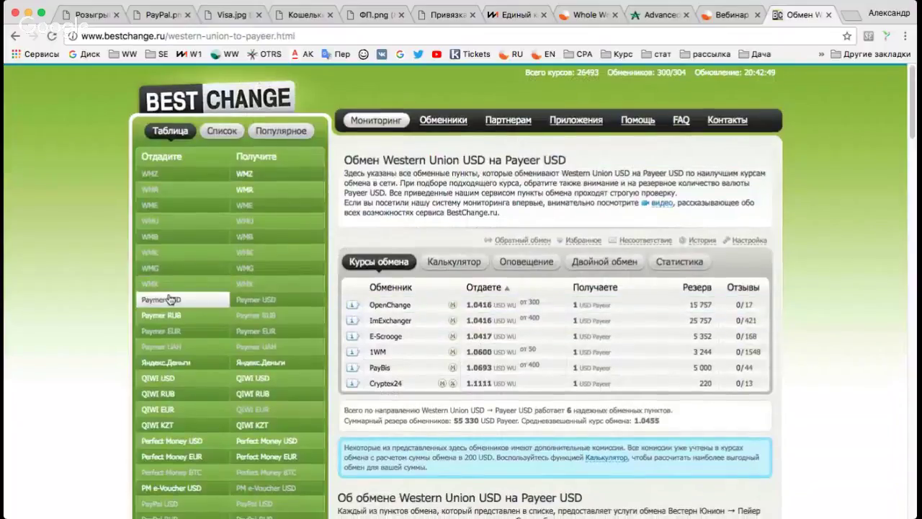
scroll(172, 299, down, 2)
scroll(170, 299, down, 20)
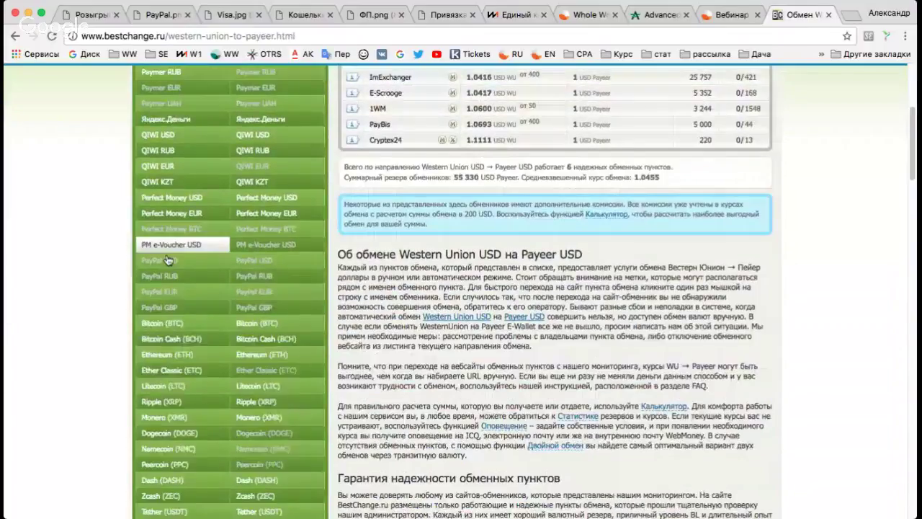
scroll(183, 295, up, 4)
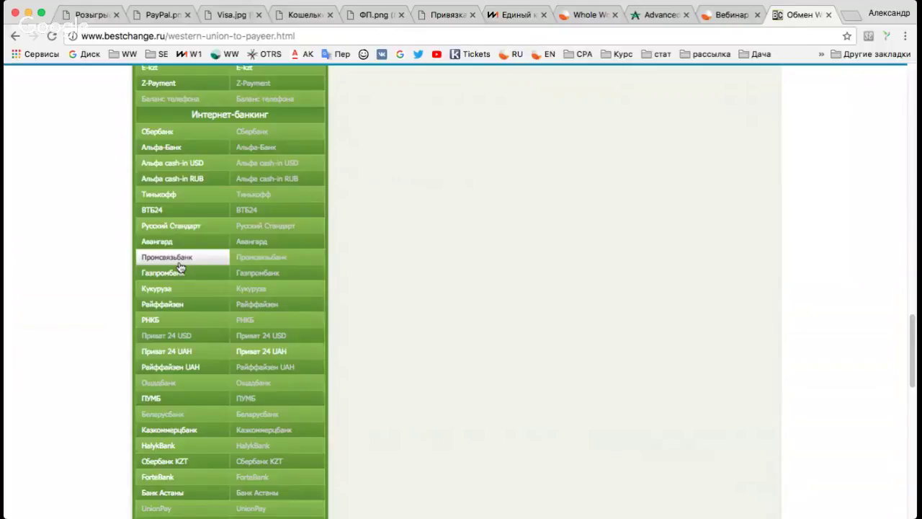
scroll(180, 267, down, 5)
scroll(169, 175, down, 8)
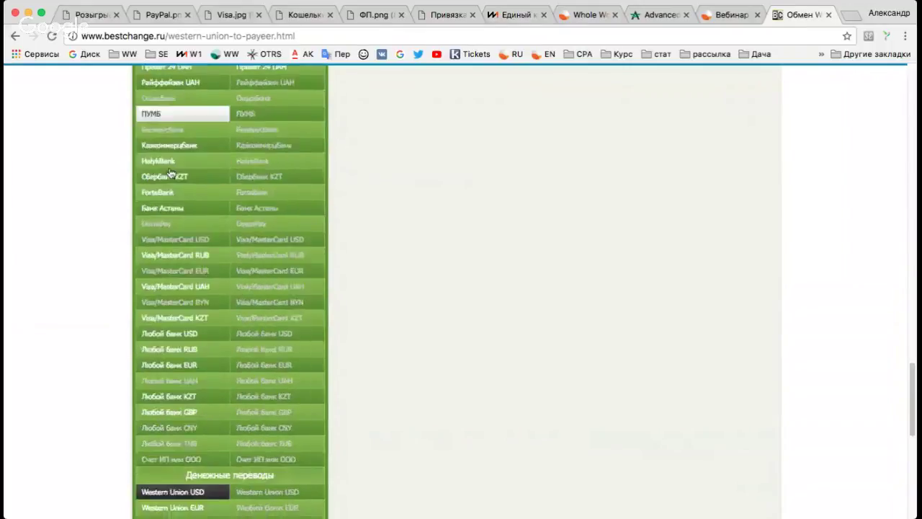
scroll(166, 180, up, 20)
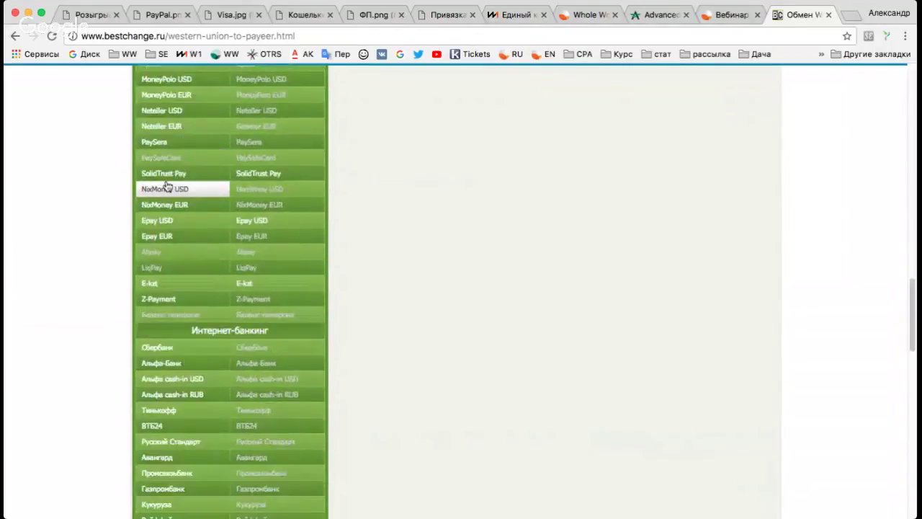
scroll(166, 188, up, 10)
scroll(476, 130, up, 3)
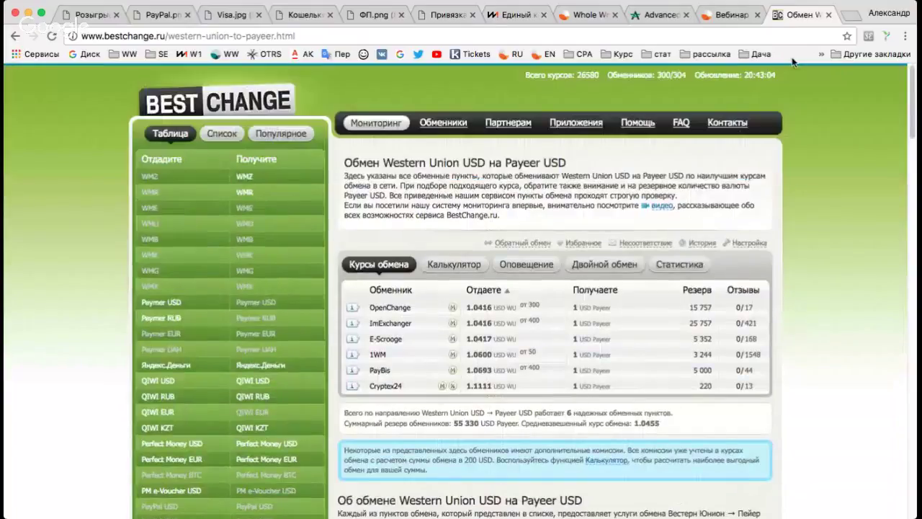
click(828, 16)
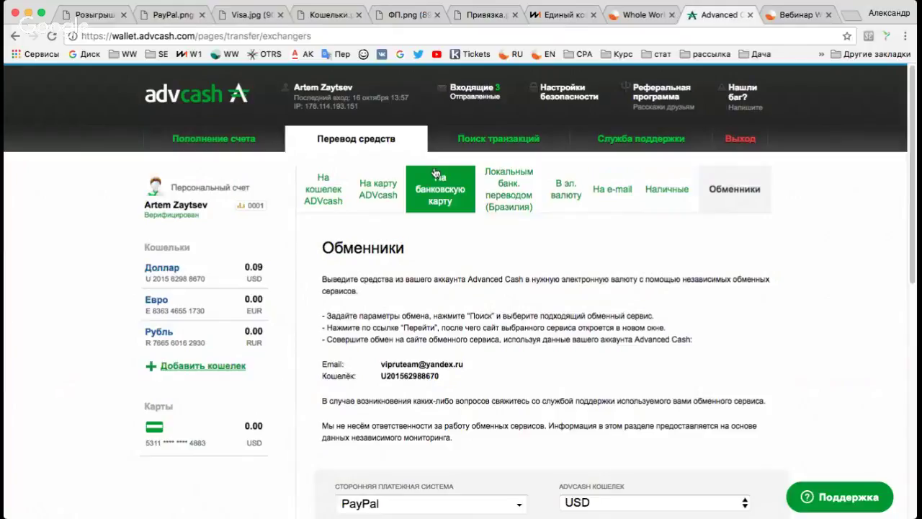
Read through the Visa/MasterCard/МИР payment instructions image, then go to the webinar comments.
click(244, 15)
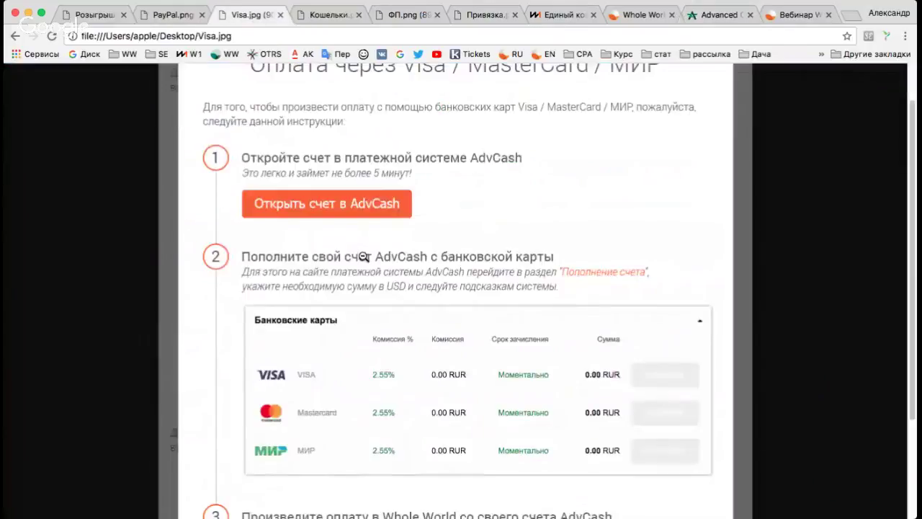
scroll(317, 272, down, 1)
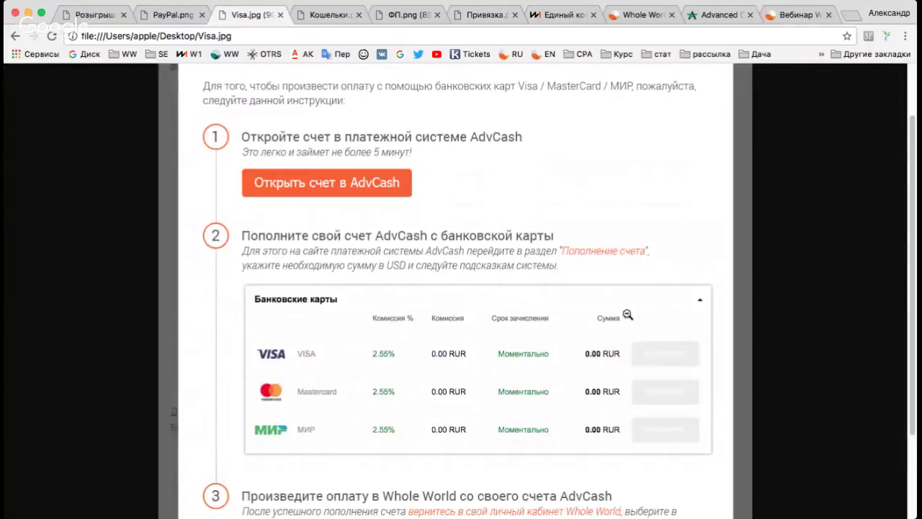
scroll(460, 306, down, 1)
scroll(460, 307, down, 1)
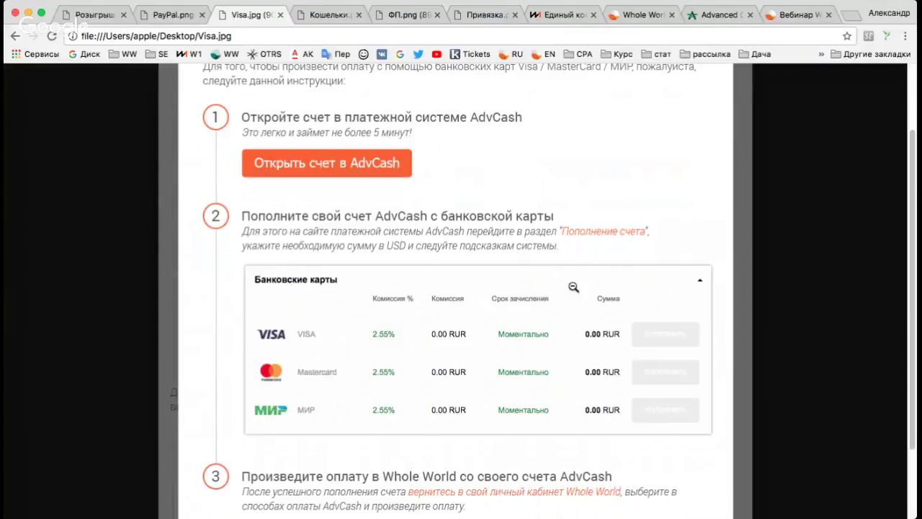
scroll(412, 351, down, 5)
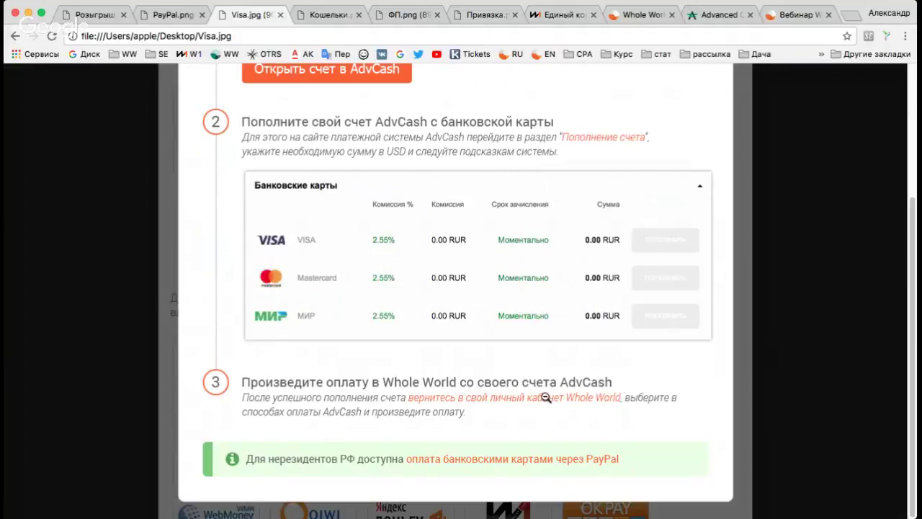
scroll(546, 397, up, 5)
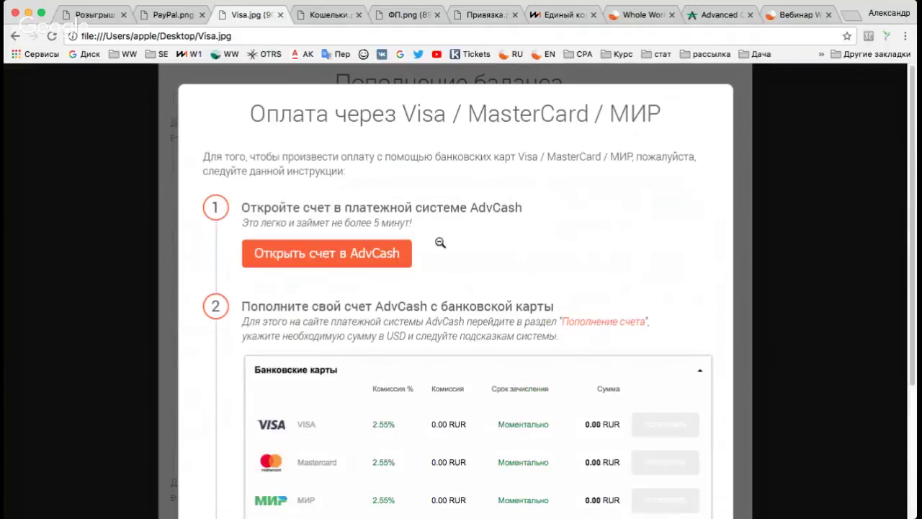
click(791, 16)
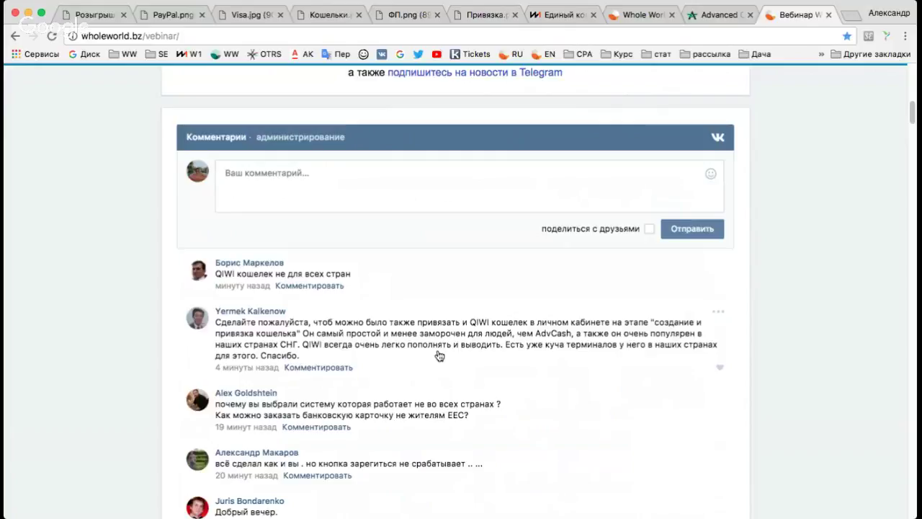
Go to the Whole World tab showing the wallet creation and binding dialog.
click(638, 15)
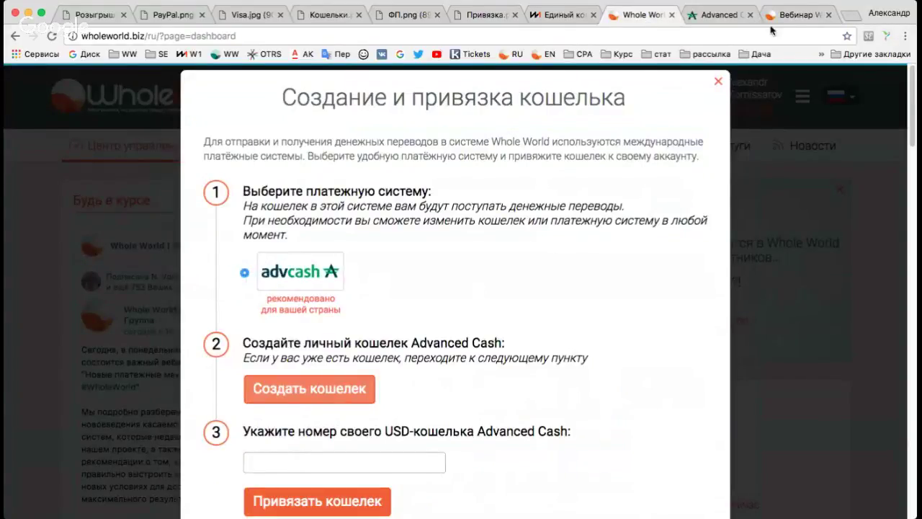
Copy the AdvCash Доллар wallet number into Whole World's USD wallet field and bind it.
click(723, 16)
drag(147, 279, 206, 278)
key(super+c)
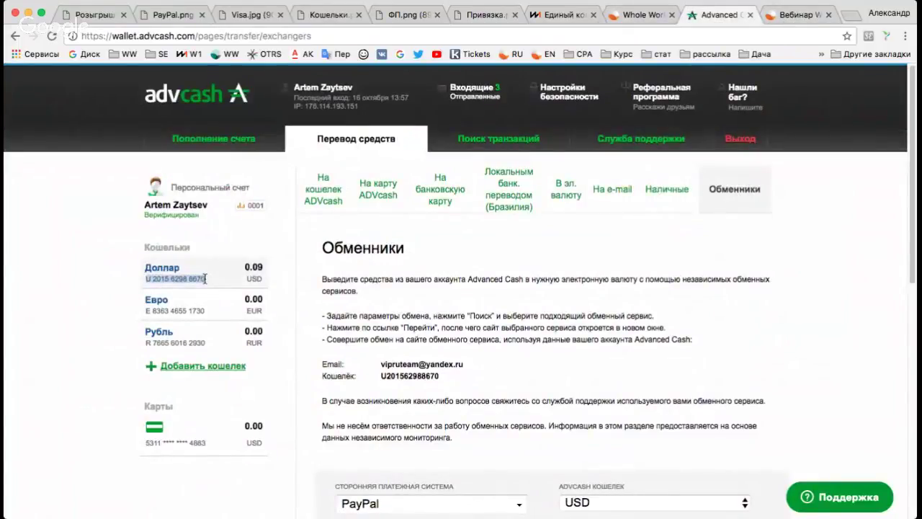
click(648, 15)
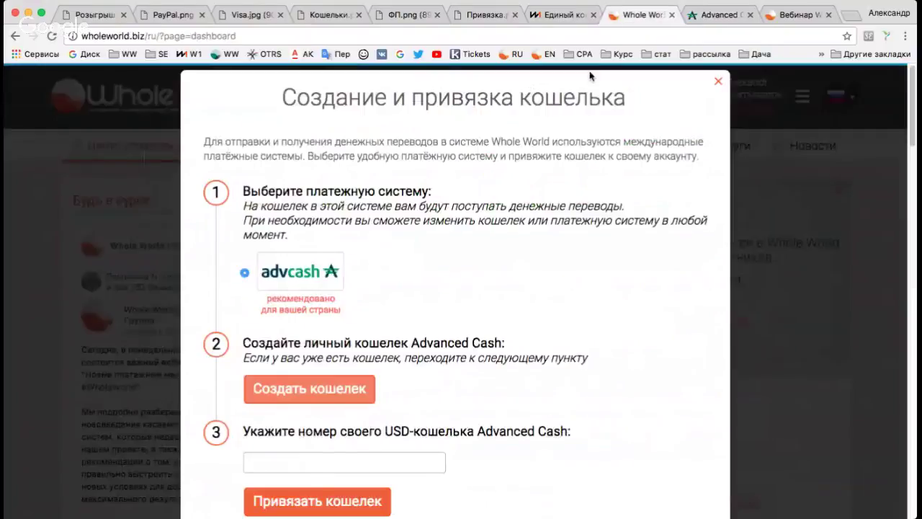
click(292, 459)
key(super+v)
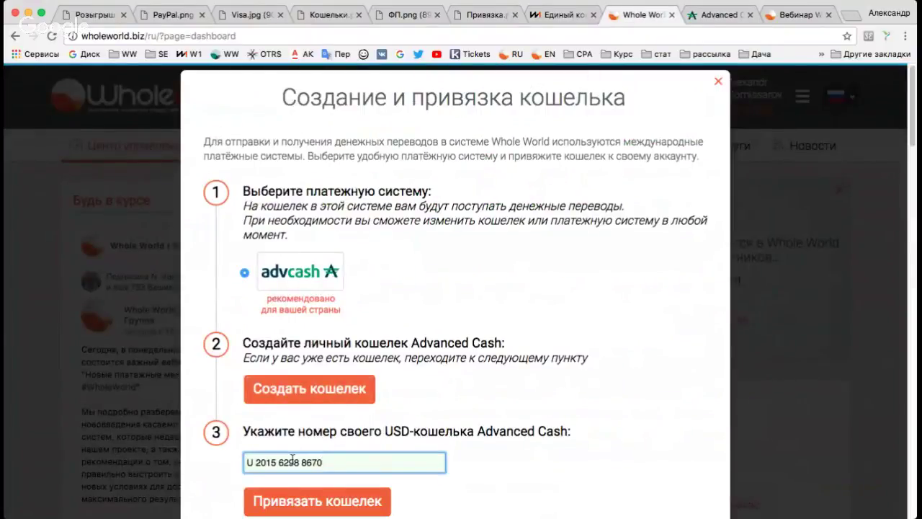
scroll(299, 446, down, 3)
click(307, 385)
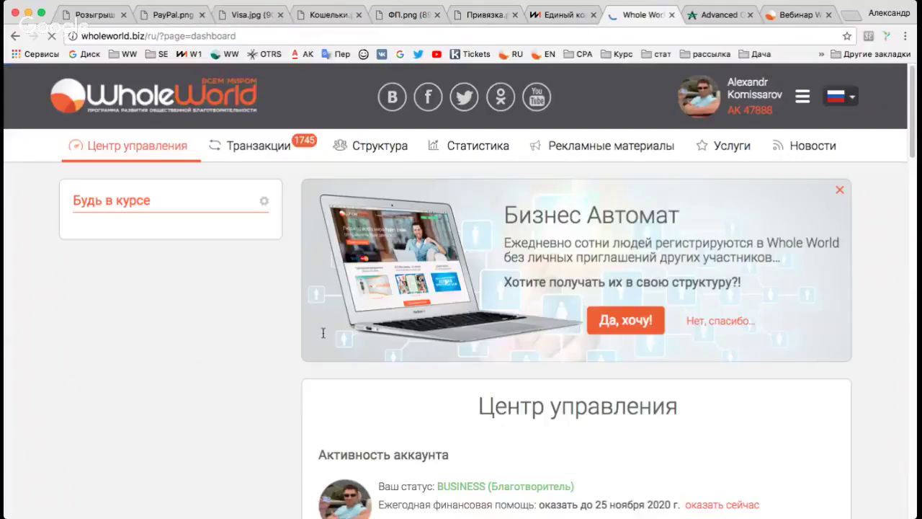
Compare the Whole World dashboard finances with the Кошельки.png wallets screenshot.
scroll(502, 333, down, 1)
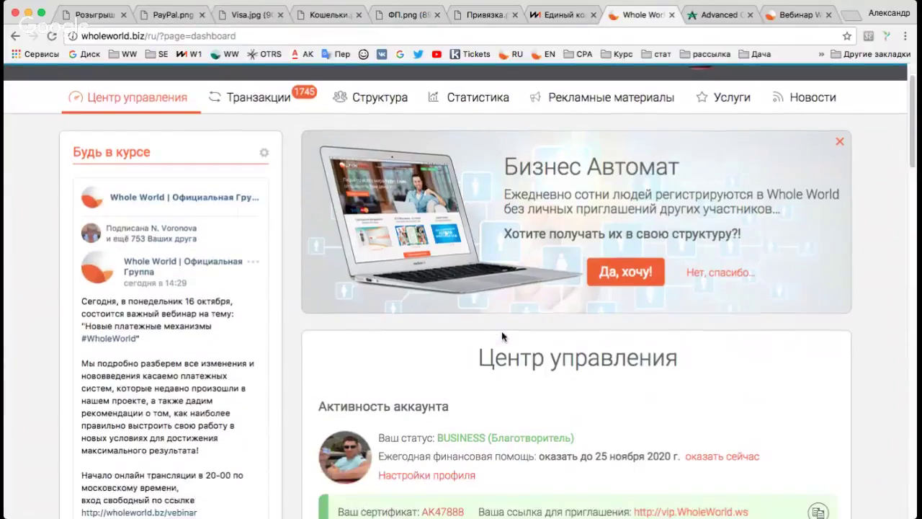
scroll(502, 335, down, 3)
scroll(502, 333, down, 5)
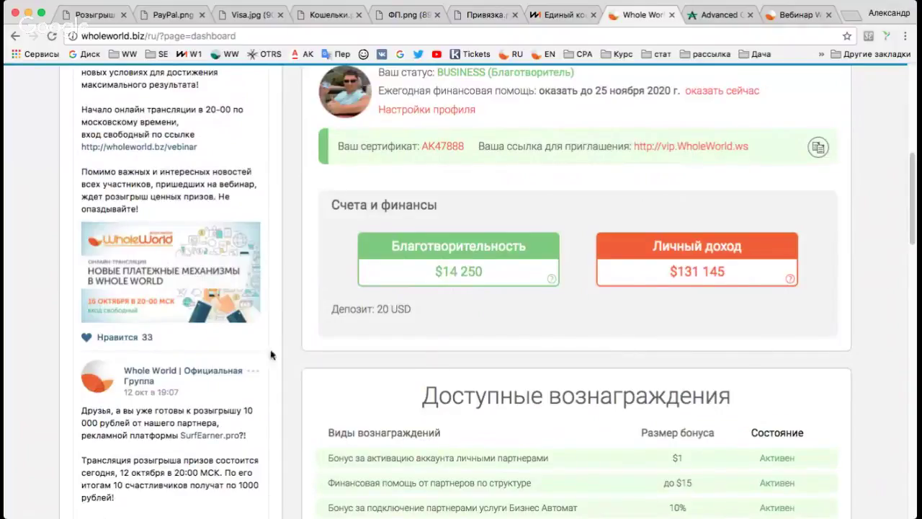
click(334, 21)
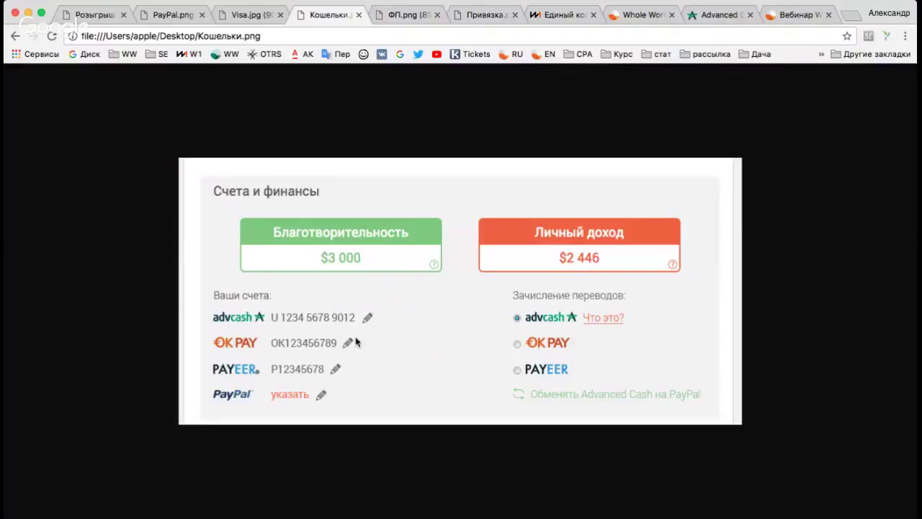
click(646, 16)
Open the Бизнес Автомат page from the Услуги menu.
scroll(506, 325, down, 2)
scroll(507, 324, down, 2)
scroll(515, 310, up, 2)
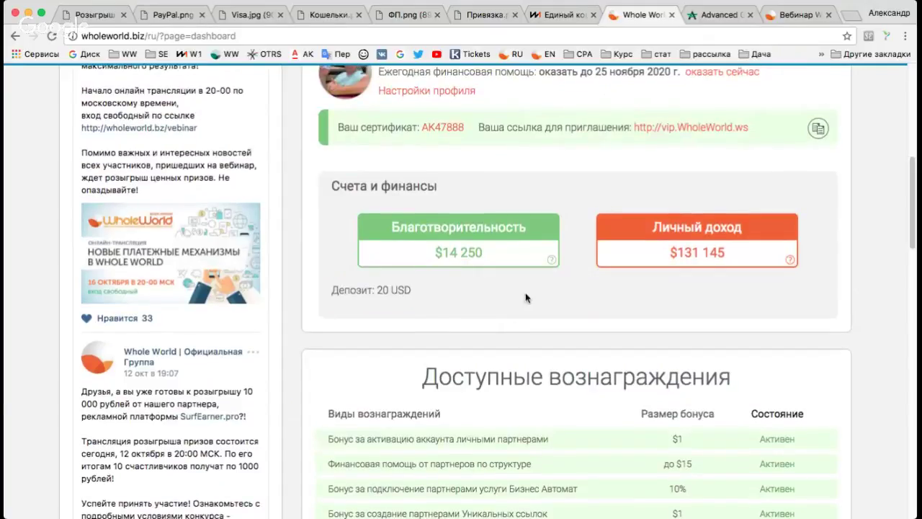
scroll(525, 298, up, 10)
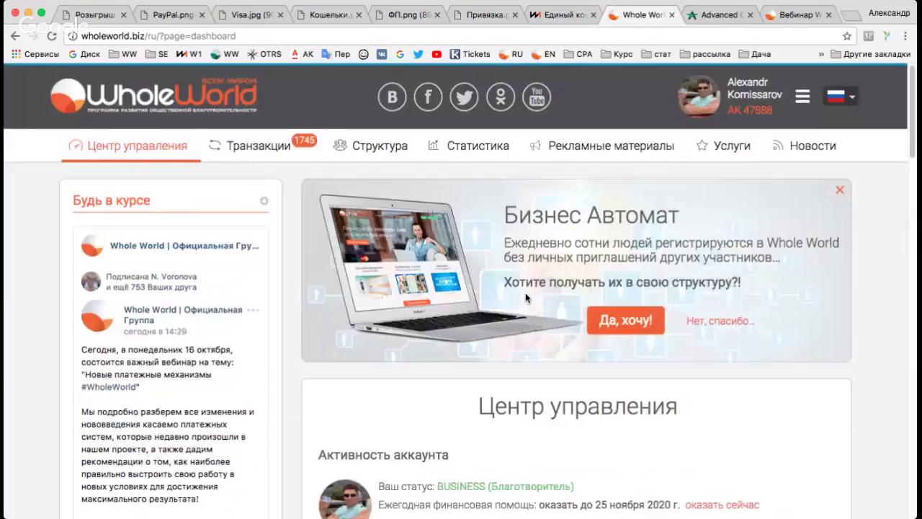
mouse_move(748, 170)
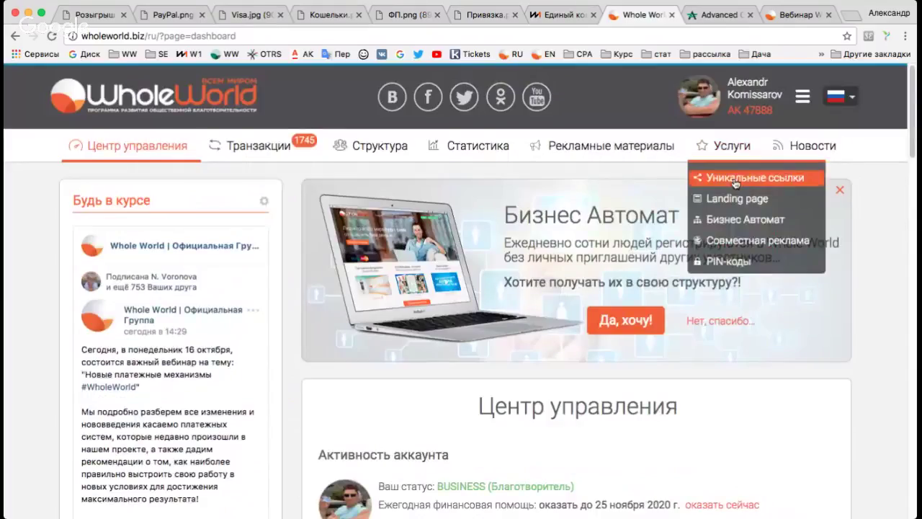
click(742, 219)
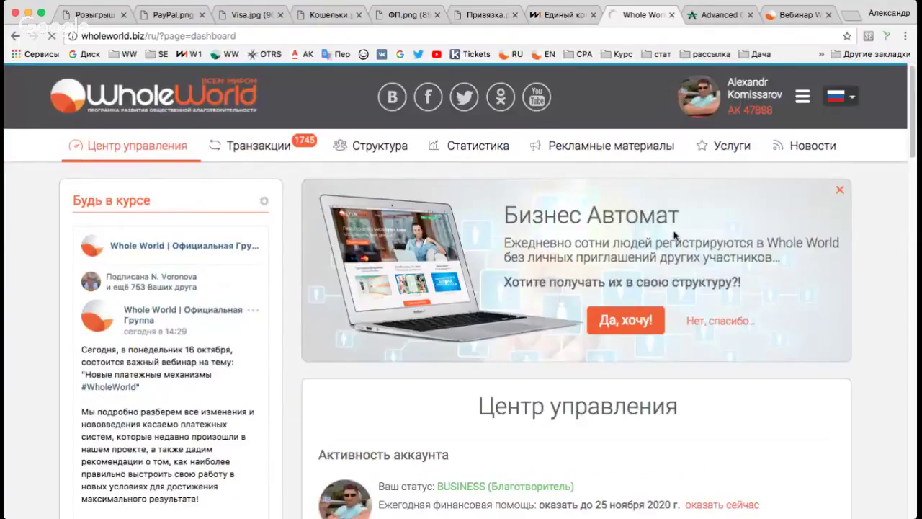
Review the Бизнес Автомат pricing cards and 50 USD payment methods, then go back to the webinar comments.
scroll(555, 282, down, 10)
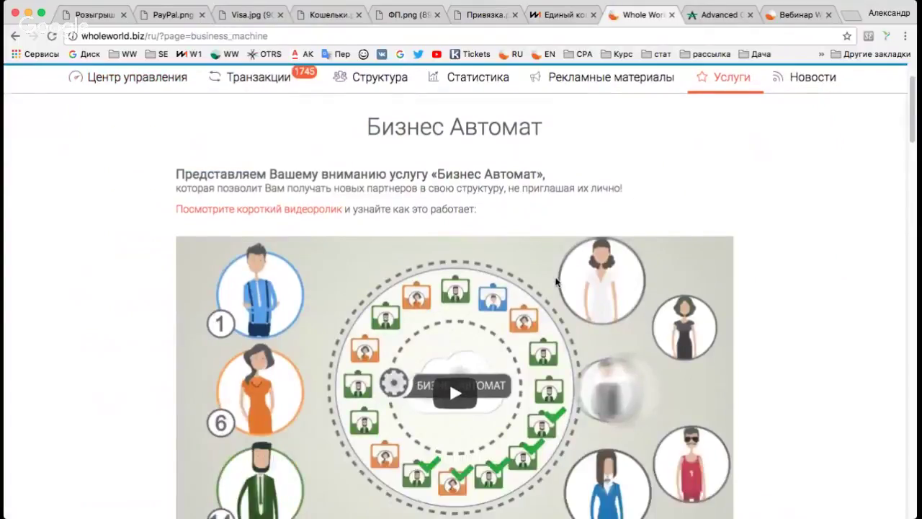
scroll(560, 267, down, 10)
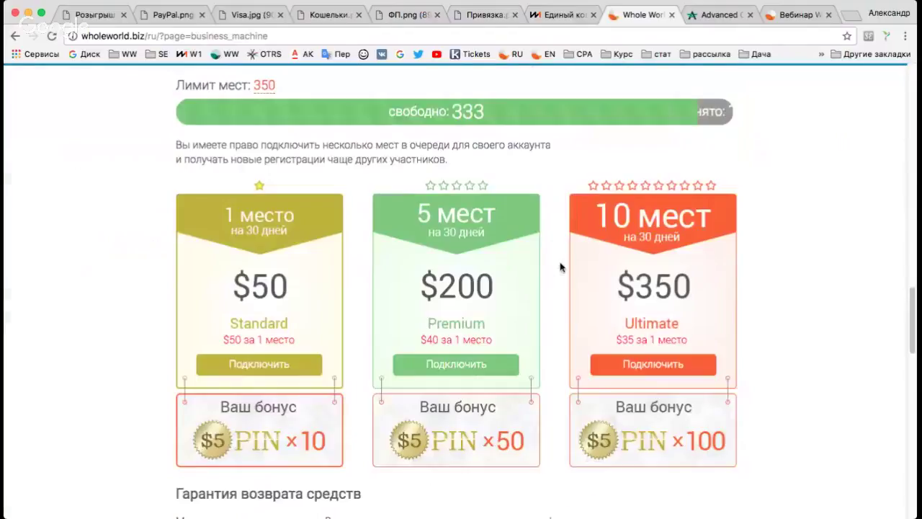
scroll(560, 268, down, 5)
scroll(560, 267, down, 5)
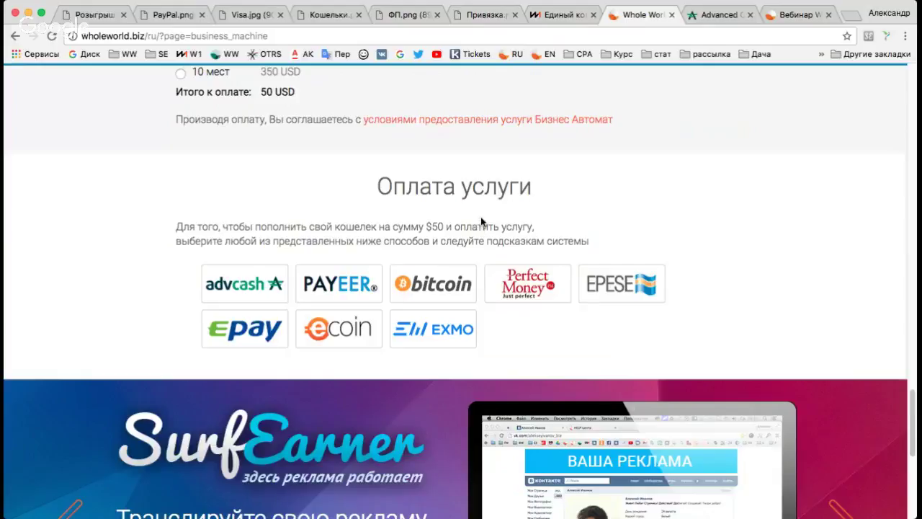
click(801, 16)
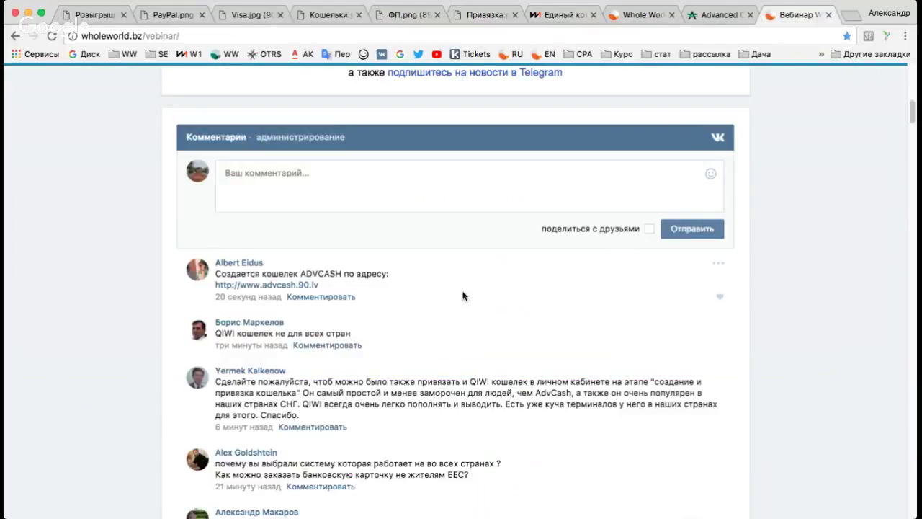
mouse_move(720, 265)
click(669, 284)
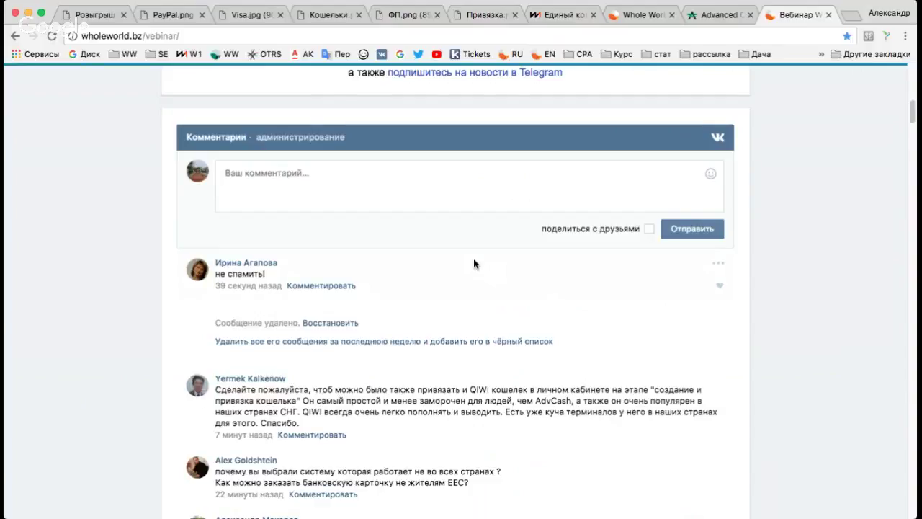
scroll(474, 264, up, 1)
scroll(459, 268, up, 10)
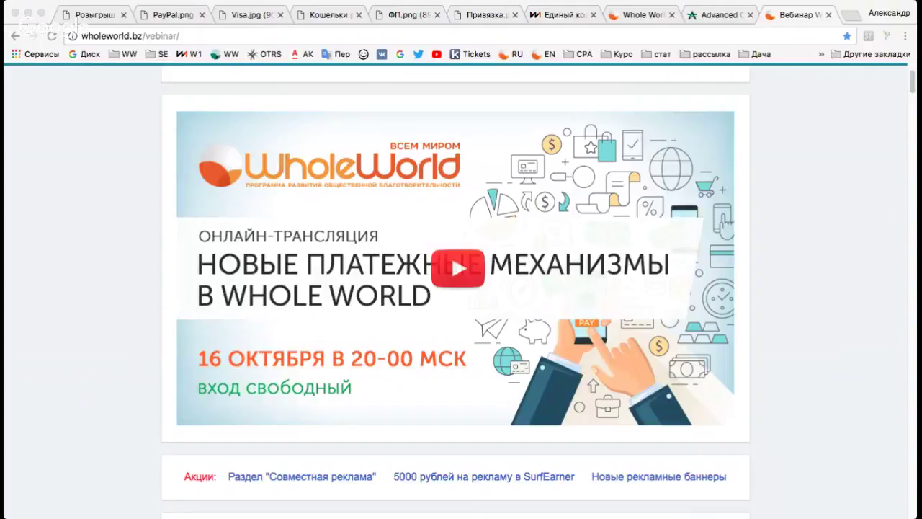
click(32, 171)
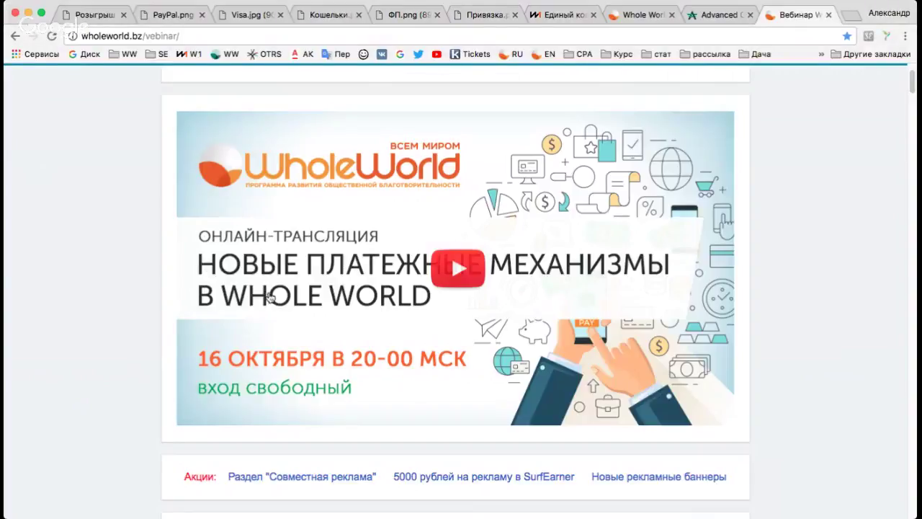
click(106, 15)
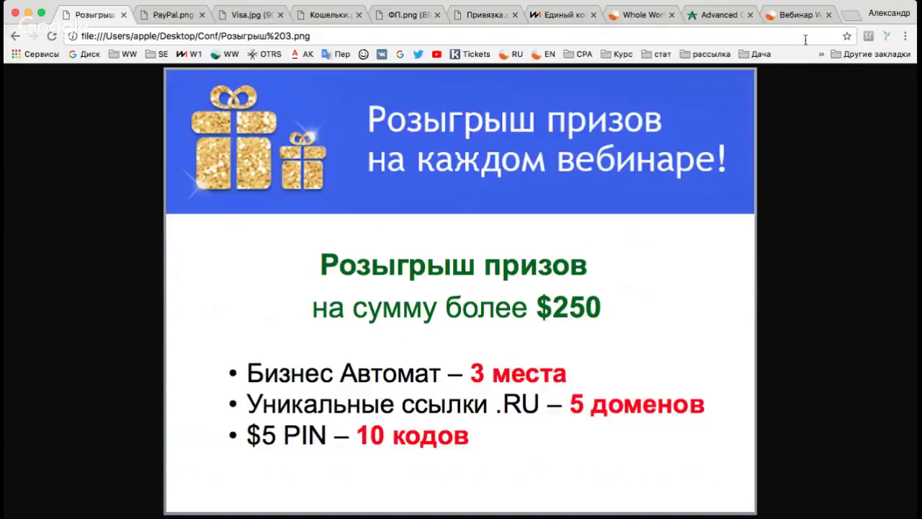
click(798, 16)
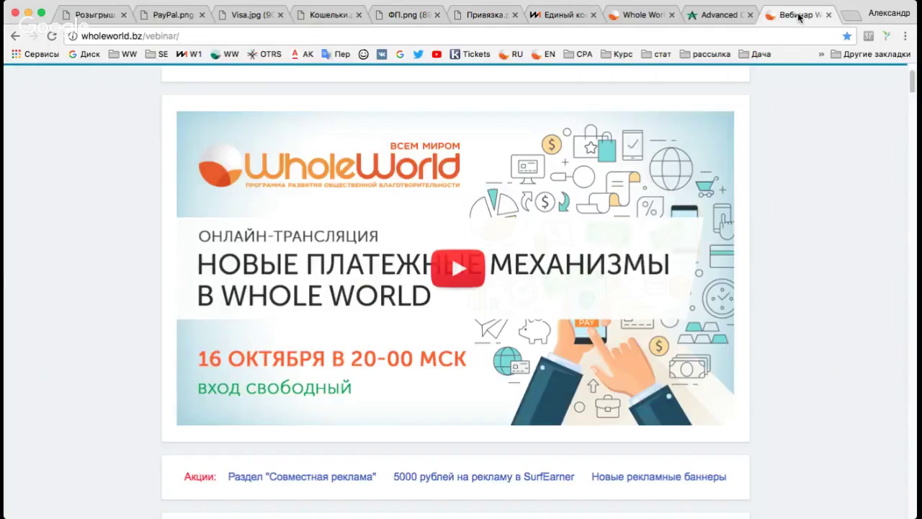
scroll(484, 243, down, 10)
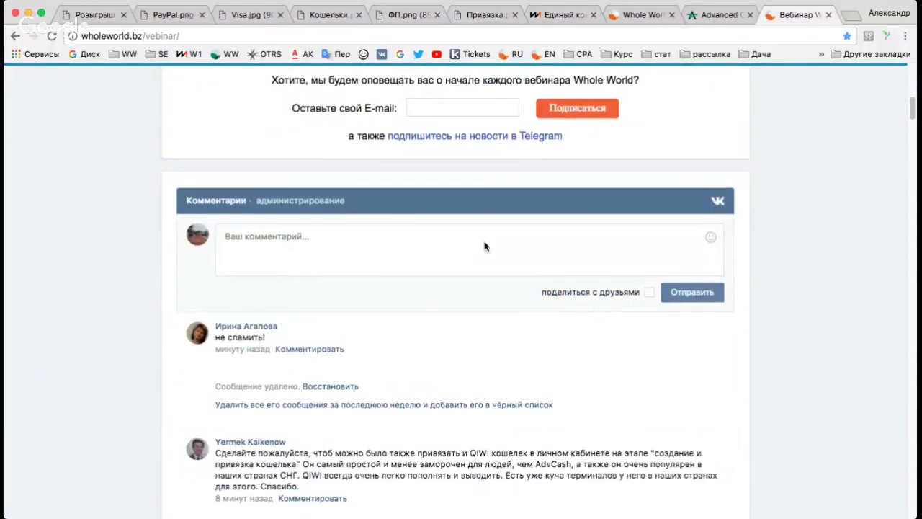
Post a comment with the prize-draw link and '- ссылка на регистрацию в розыгрыше призов', passing reCAPTCHA.
click(268, 239)
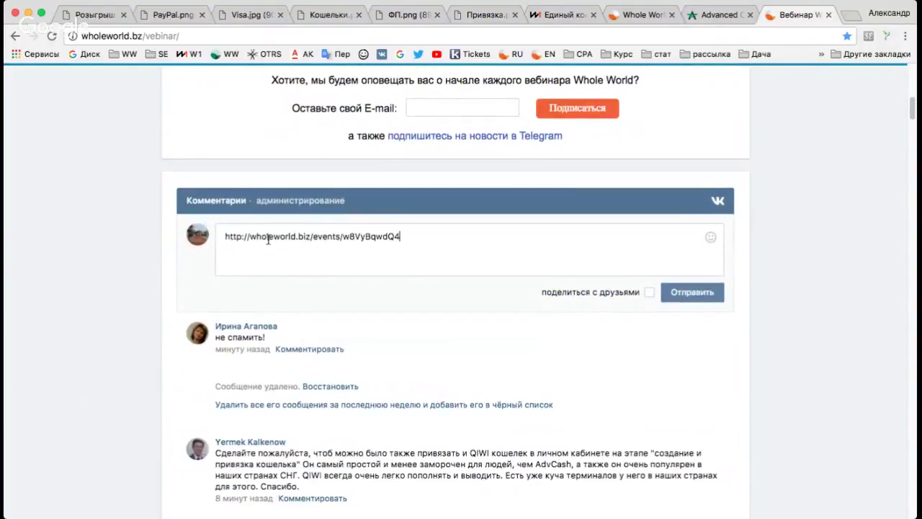
text(- ссылка на регистрация)
key(BackSpace)
text(ю в)
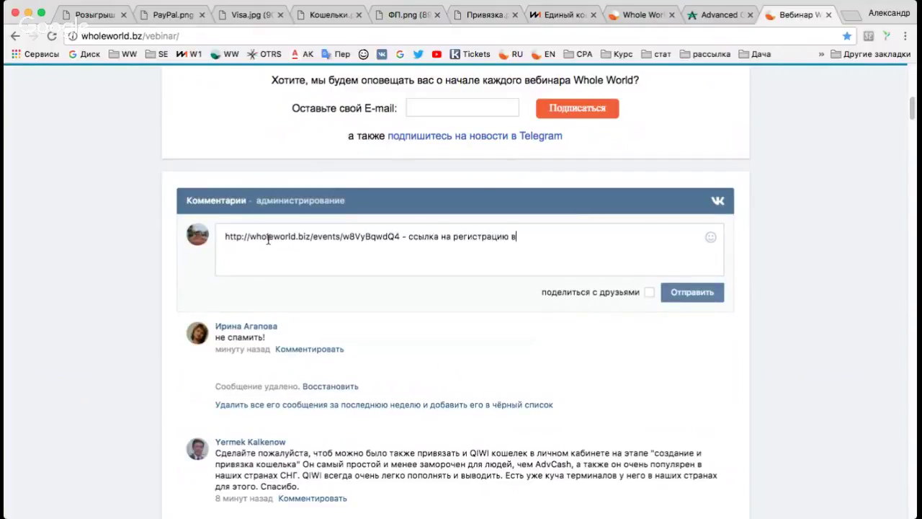
text( розыгрыше призов)
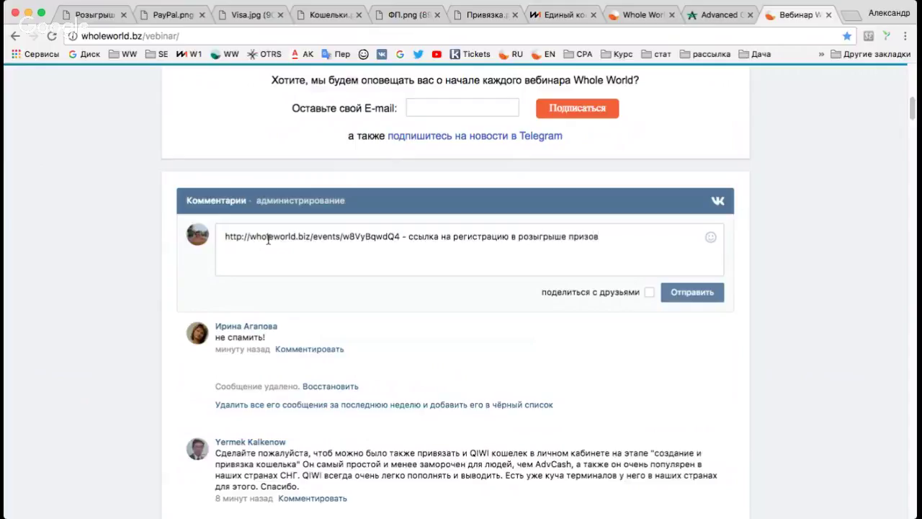
click(679, 295)
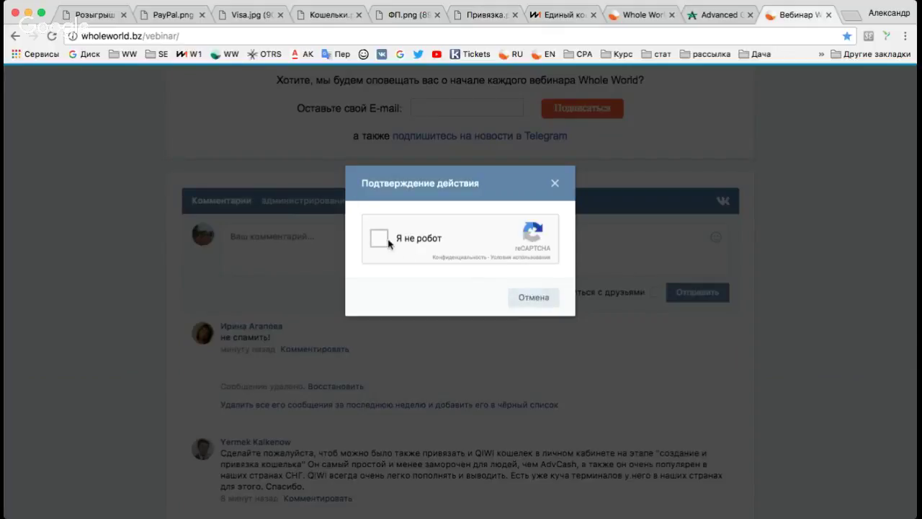
click(380, 238)
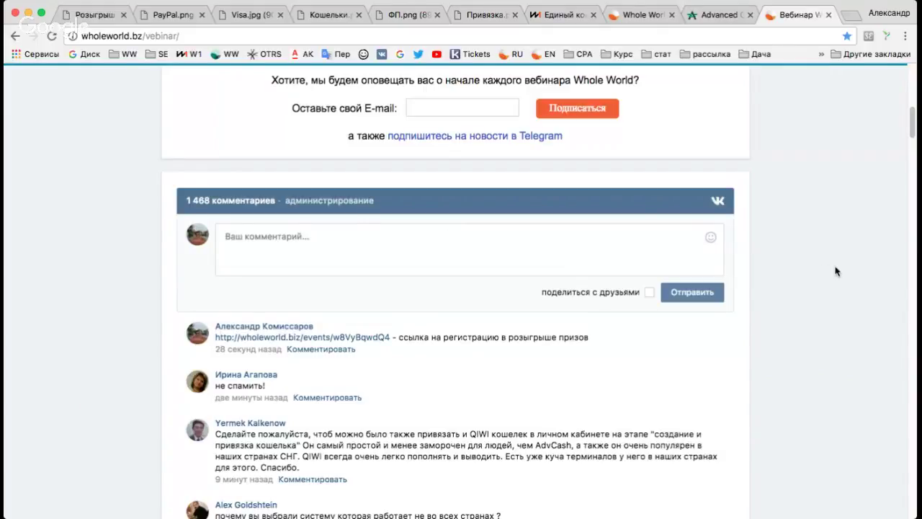
Scroll back up the webinar page and open a new blank browser tab.
scroll(817, 270, up, 2)
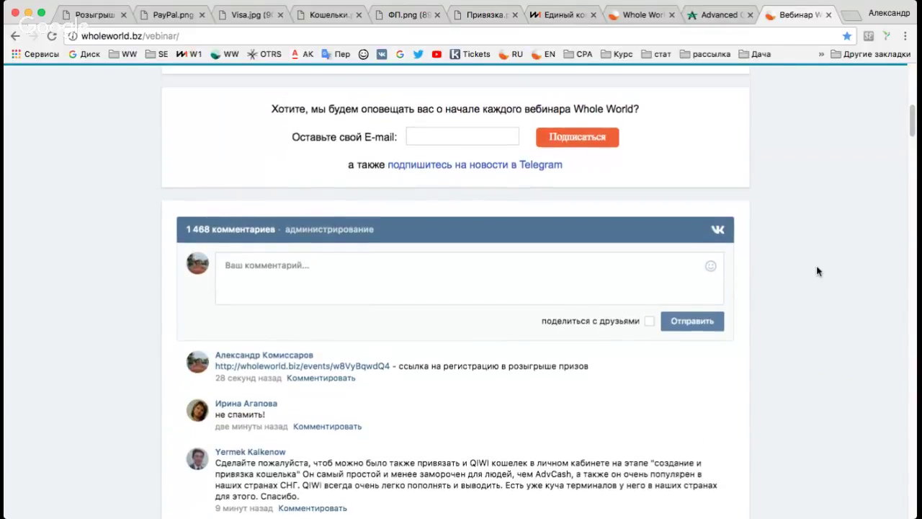
scroll(816, 271, up, 2)
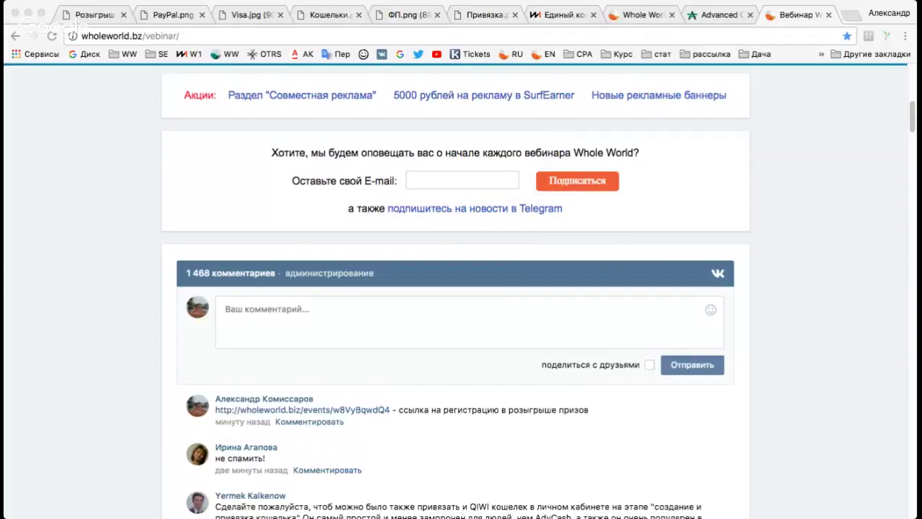
click(173, 148)
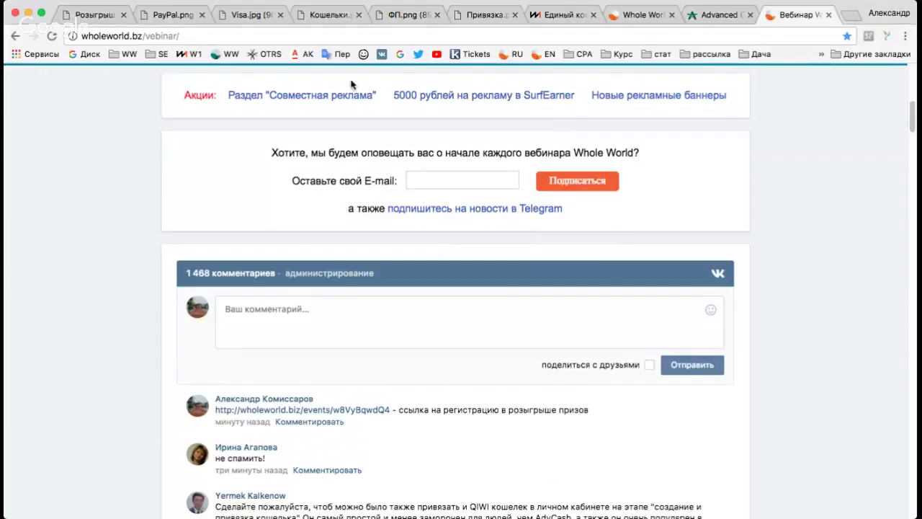
click(849, 16)
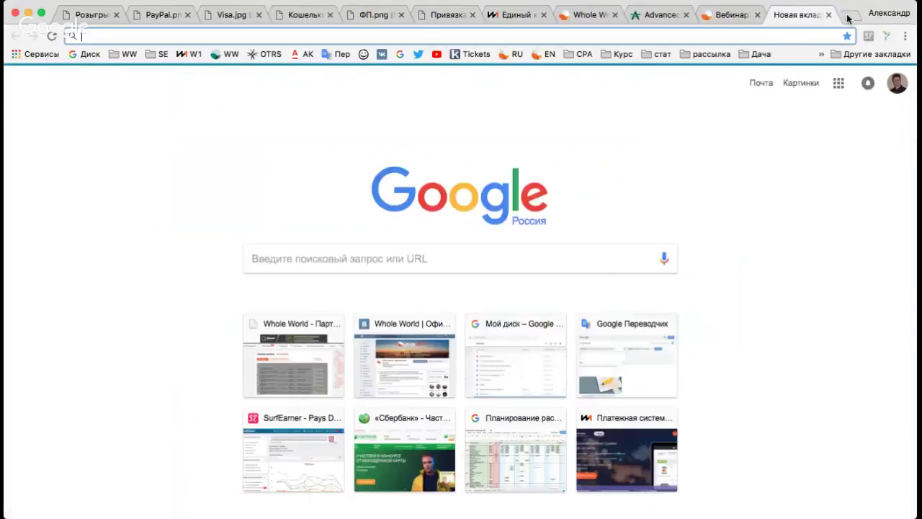
Load the 16 October prize-draw members page, browse its participant list, then return to the webinar tab.
key(Return)
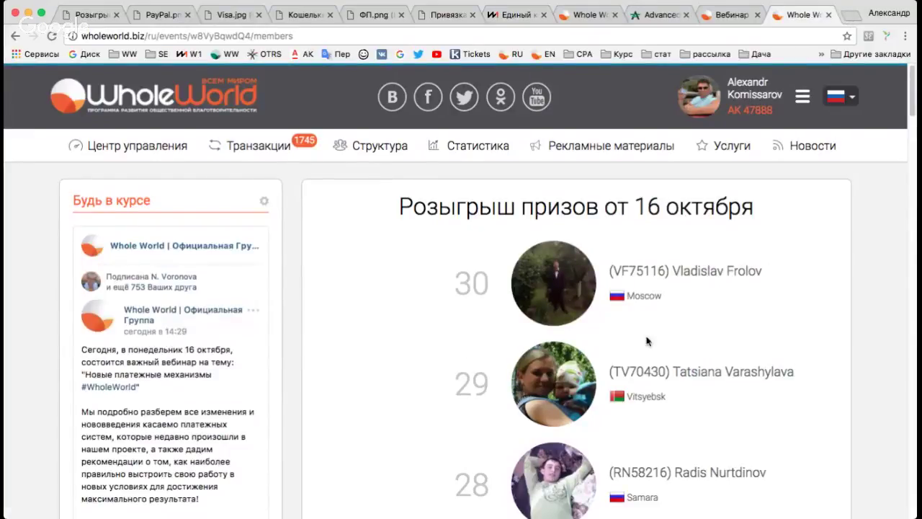
scroll(717, 310, down, 1)
scroll(716, 310, down, 1)
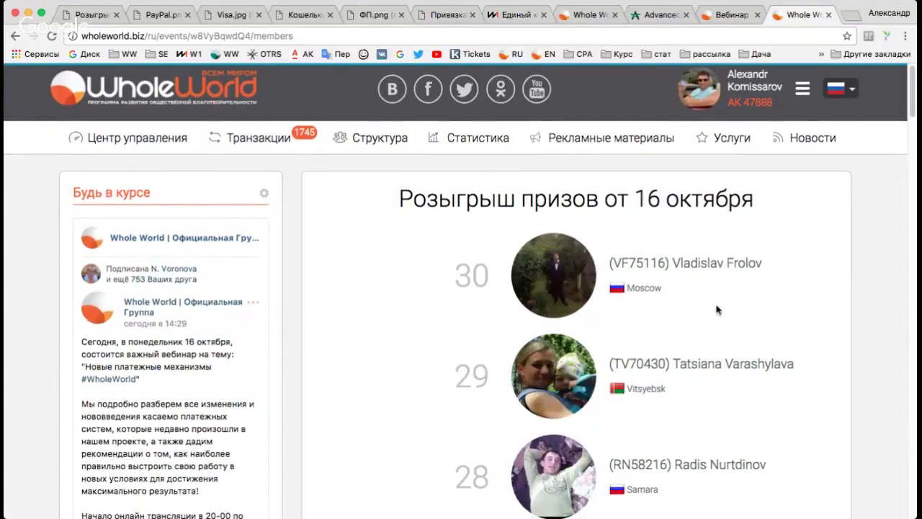
scroll(716, 310, down, 10)
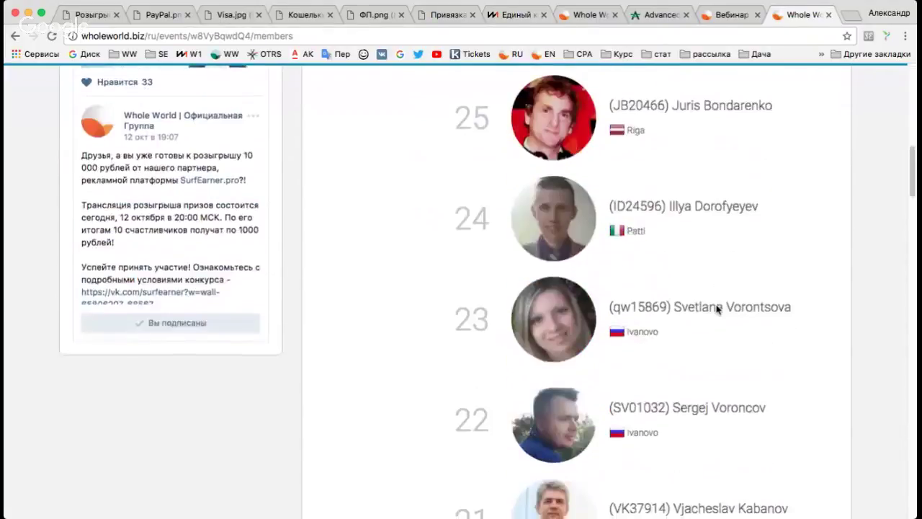
scroll(717, 310, down, 10)
scroll(717, 310, down, 15)
scroll(717, 309, up, 20)
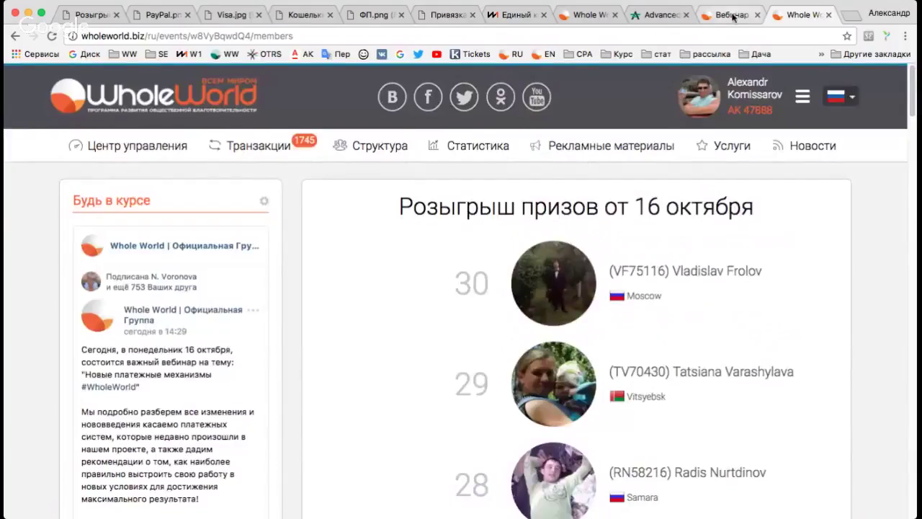
click(733, 17)
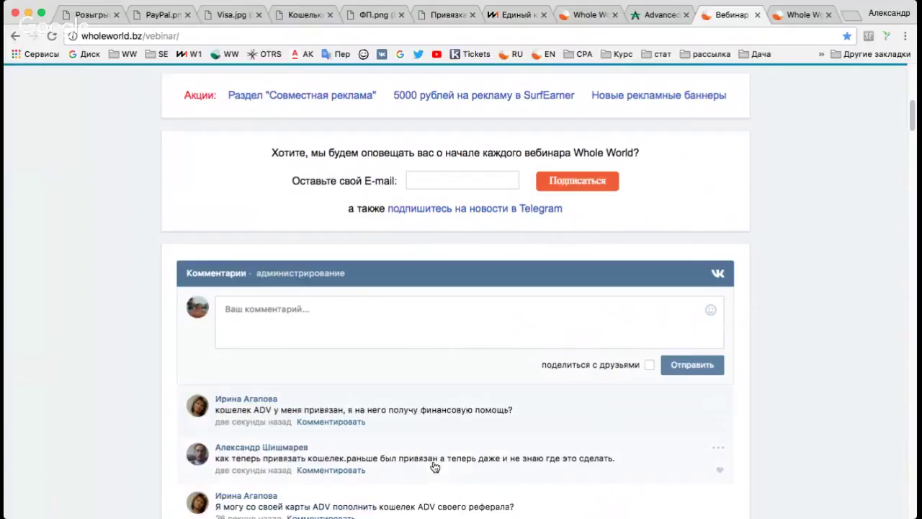
scroll(452, 460, down, 1)
scroll(453, 456, down, 3)
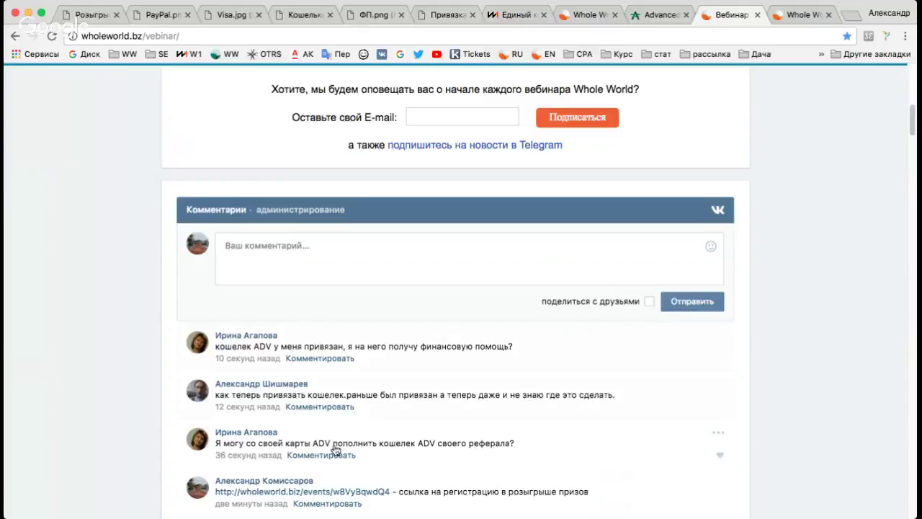
scroll(331, 425, down, 2)
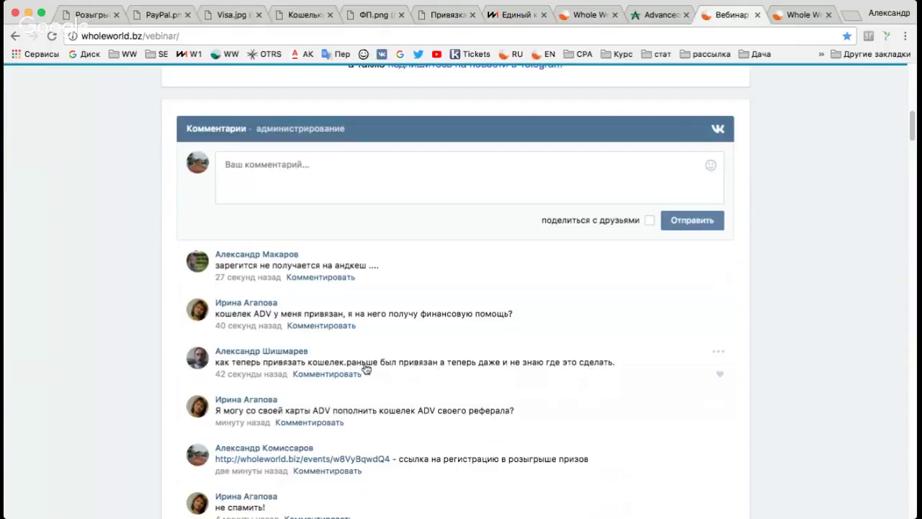
click(303, 16)
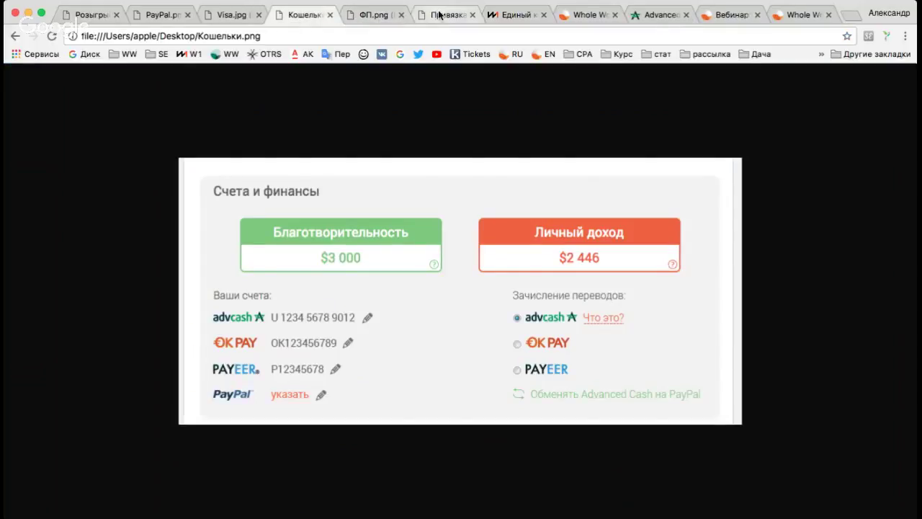
Show and zoom into the Привязка.png wallet linking screenshot, then return to the webinar comments.
click(439, 16)
click(567, 359)
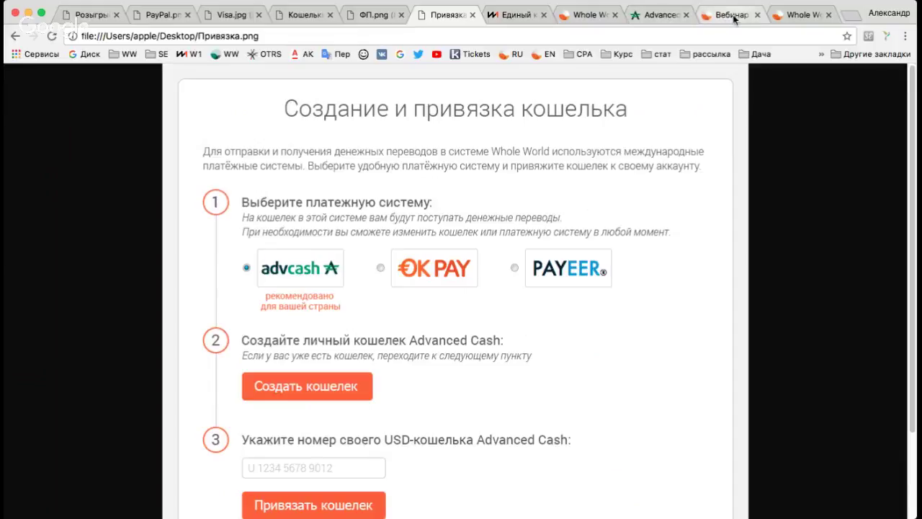
click(729, 18)
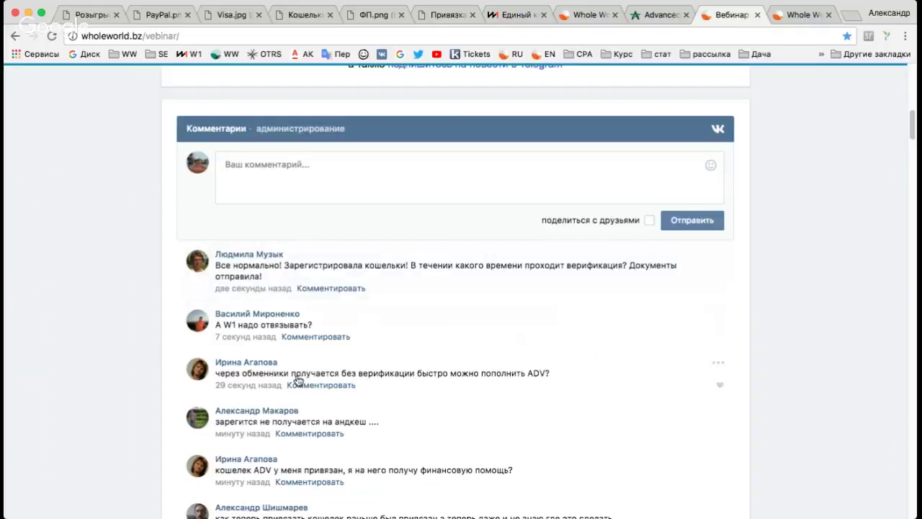
Scroll through the newest viewer questions, including withdrawing ADVCASH to an unnamed debit card.
scroll(299, 360, down, 1)
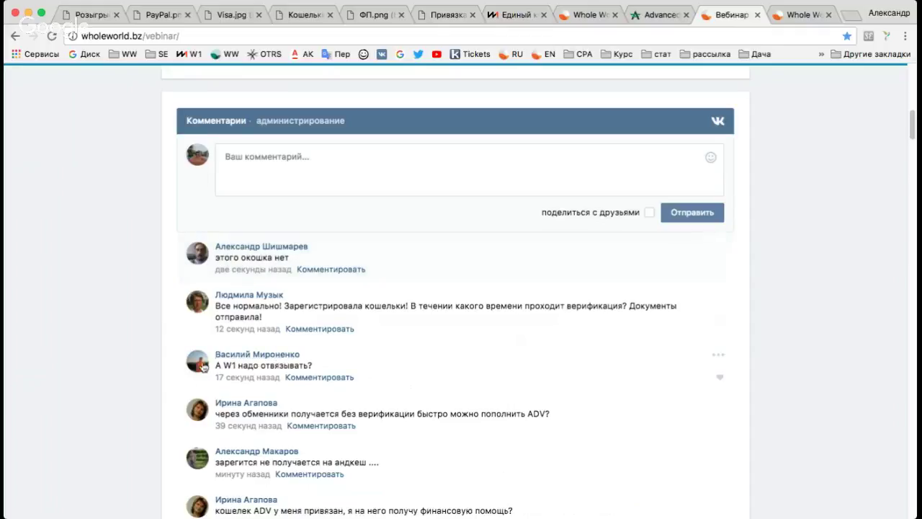
scroll(241, 367, down, 2)
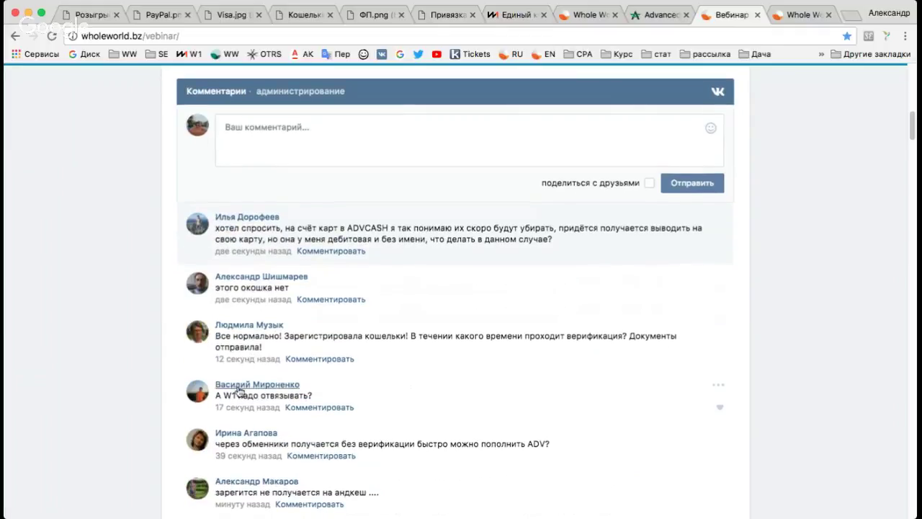